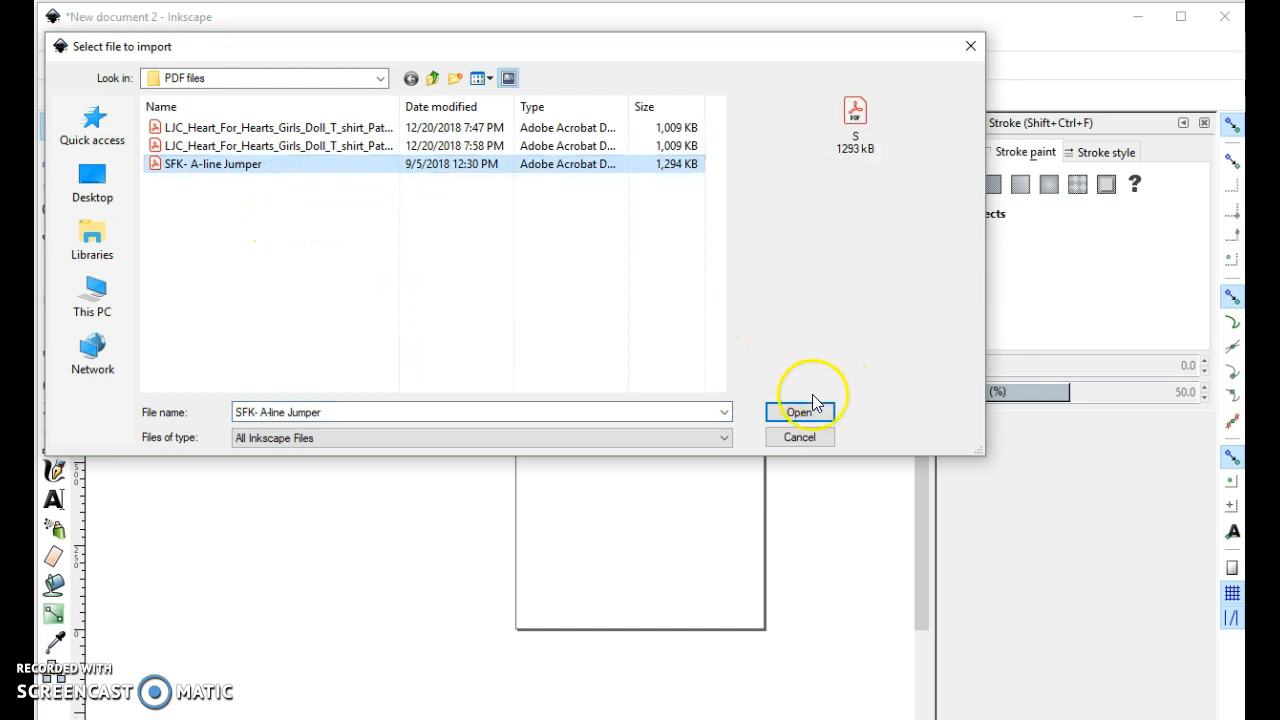
- Import page 4 of the SFK- A-line Jumper PDF with gradient mesh precision 12.0, and position the pattern over the page
click(808, 414)
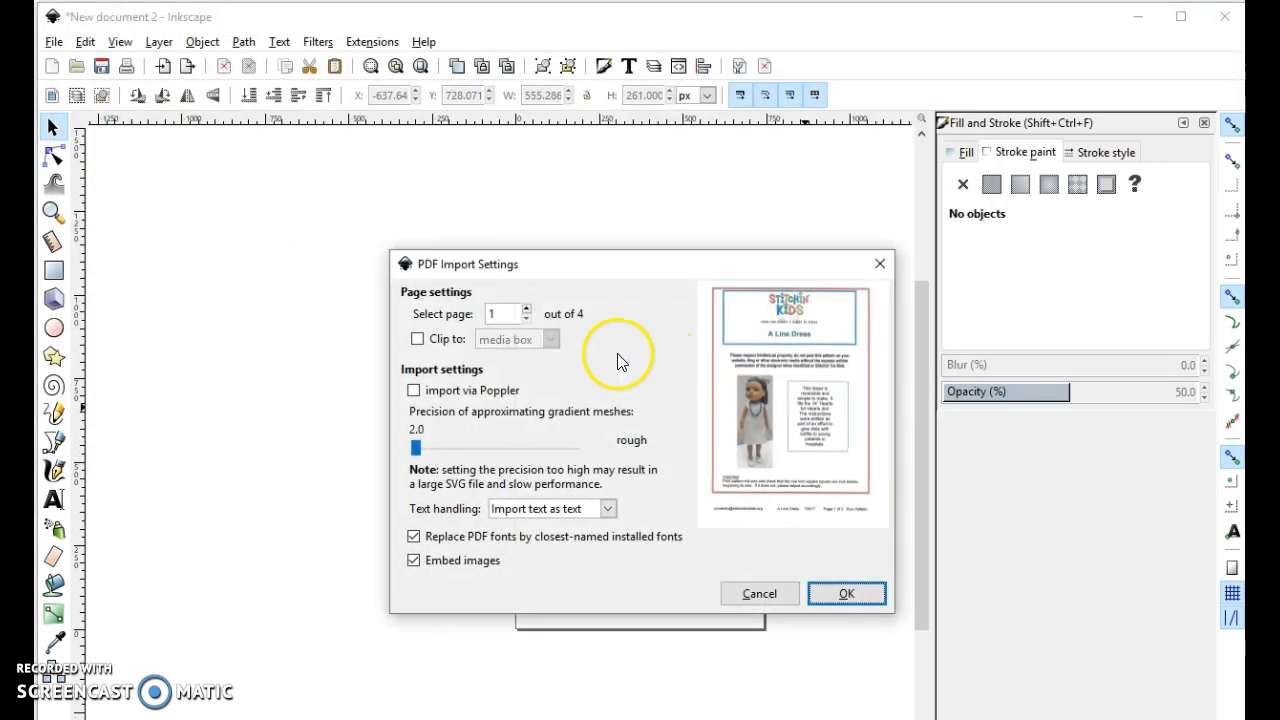
click(424, 315)
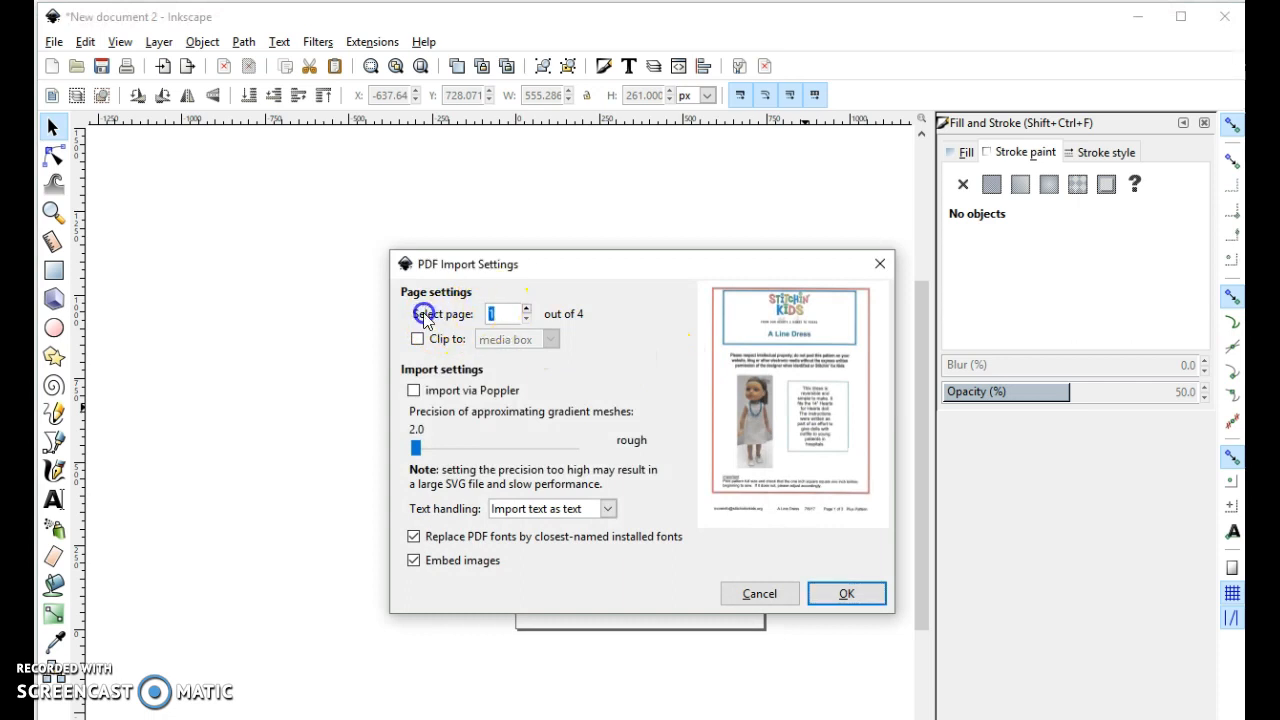
text(4)
click(424, 318)
click(547, 324)
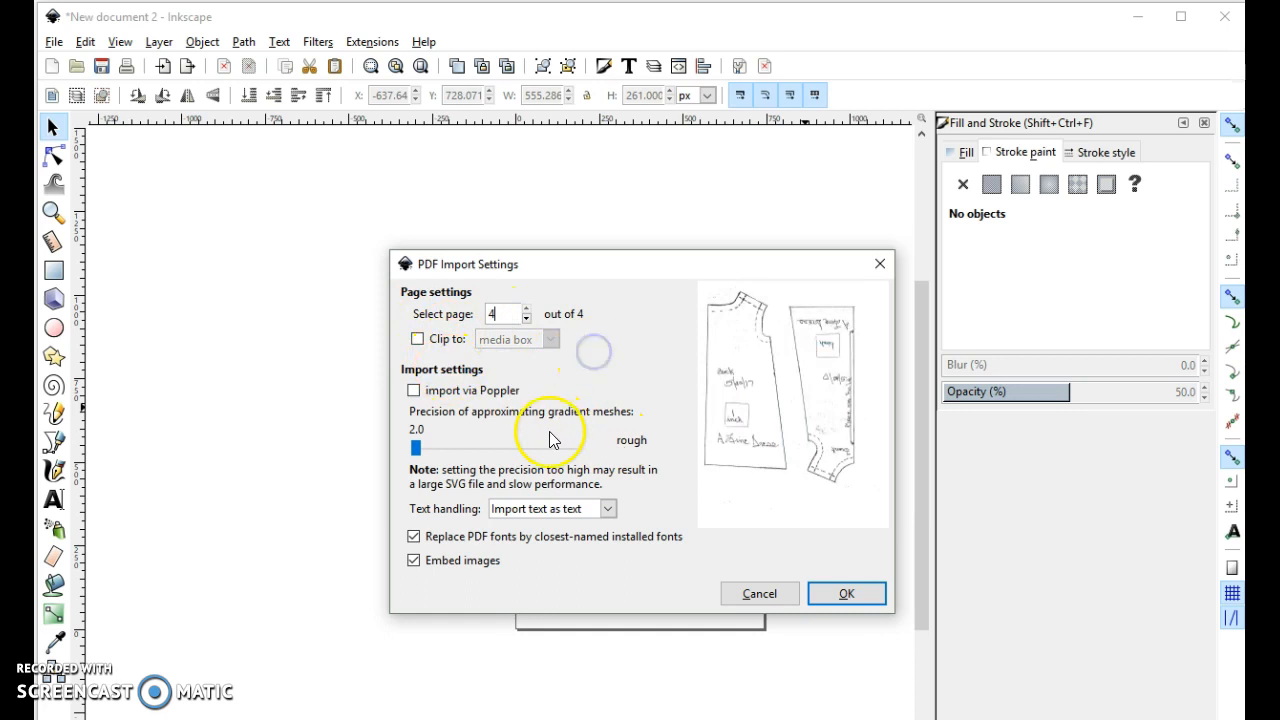
click(478, 452)
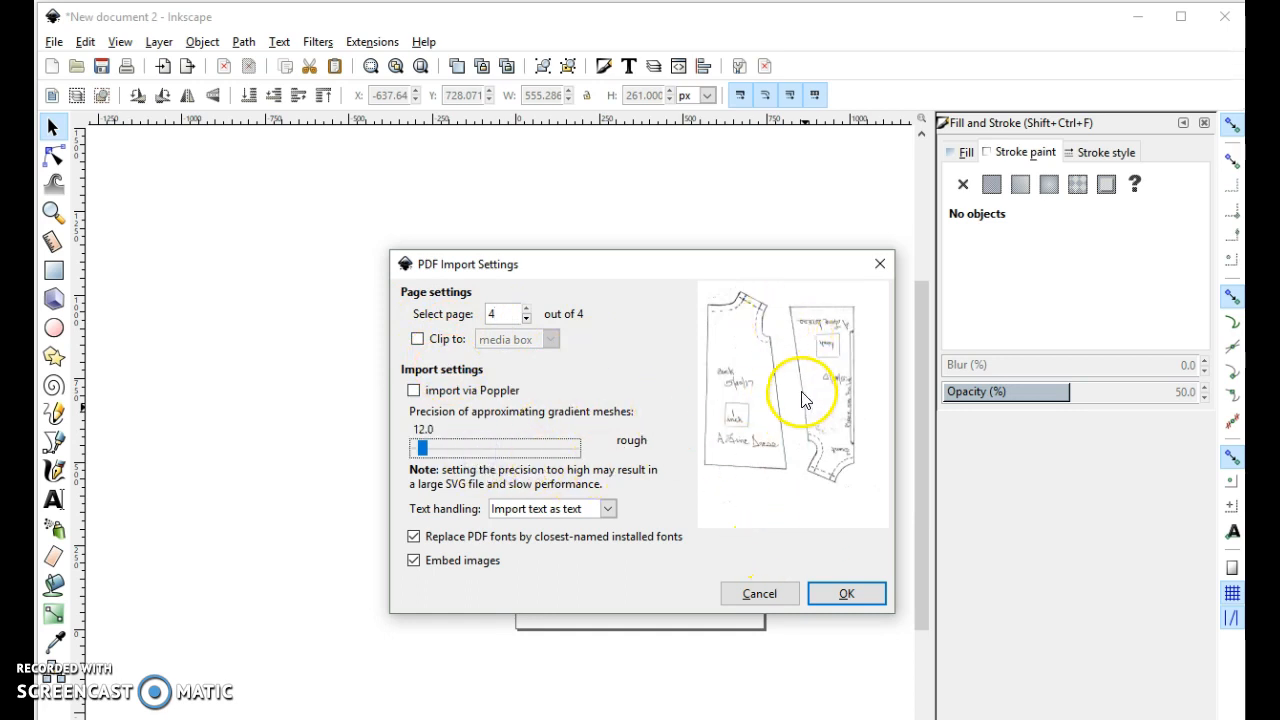
click(850, 608)
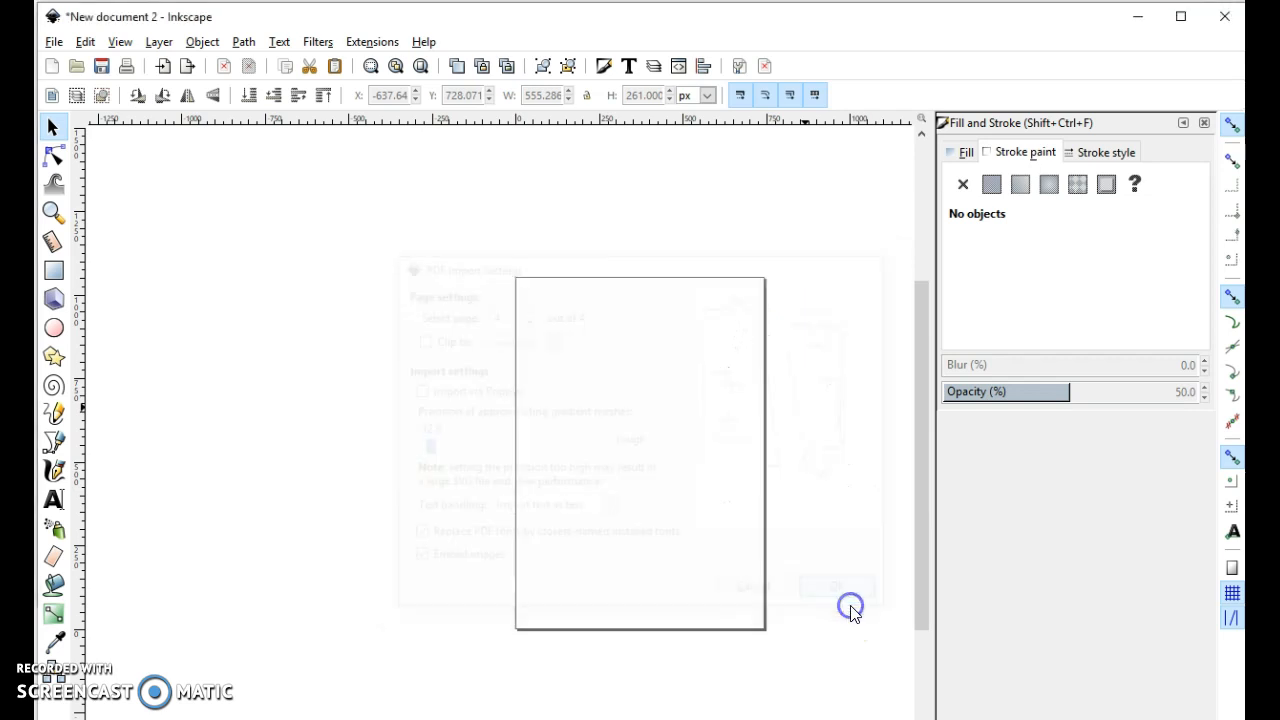
drag(806, 523, 555, 340)
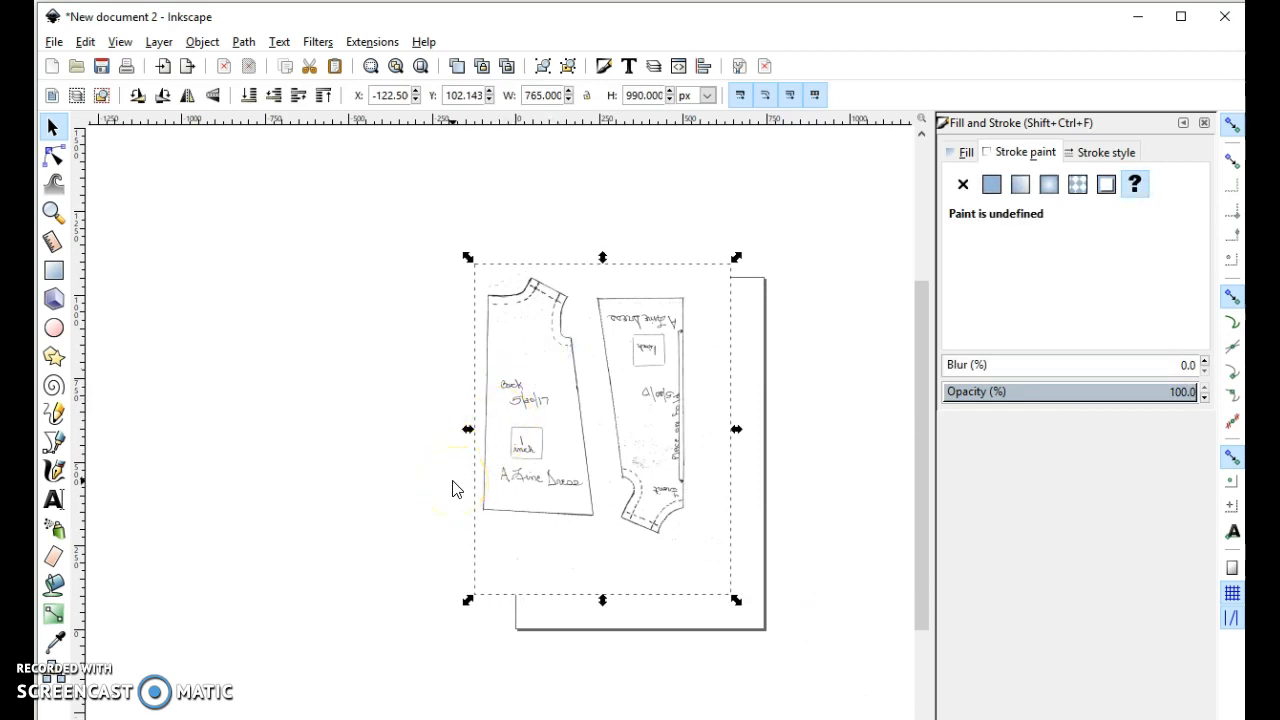
- Draw a rectangle about 119 by 113 px over the 1 inch test square on the back pattern piece
scroll(452, 489, up, 1)
scroll(452, 489, up, 1)
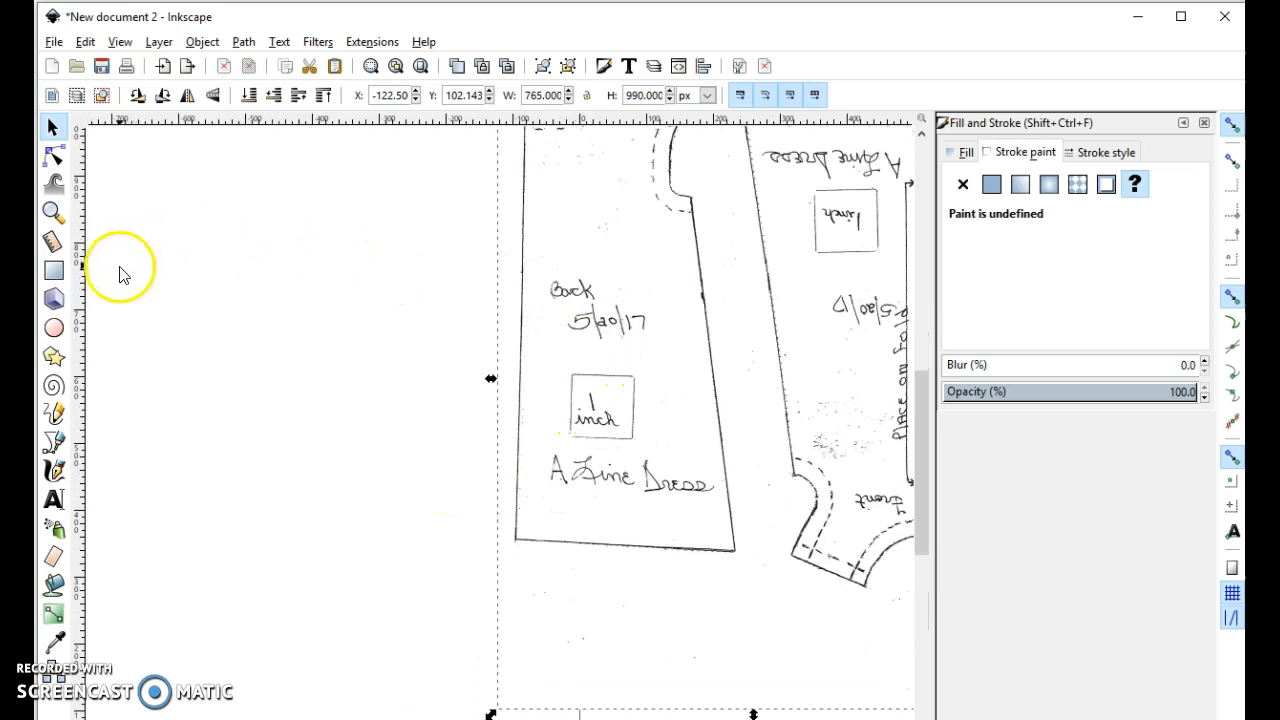
click(55, 276)
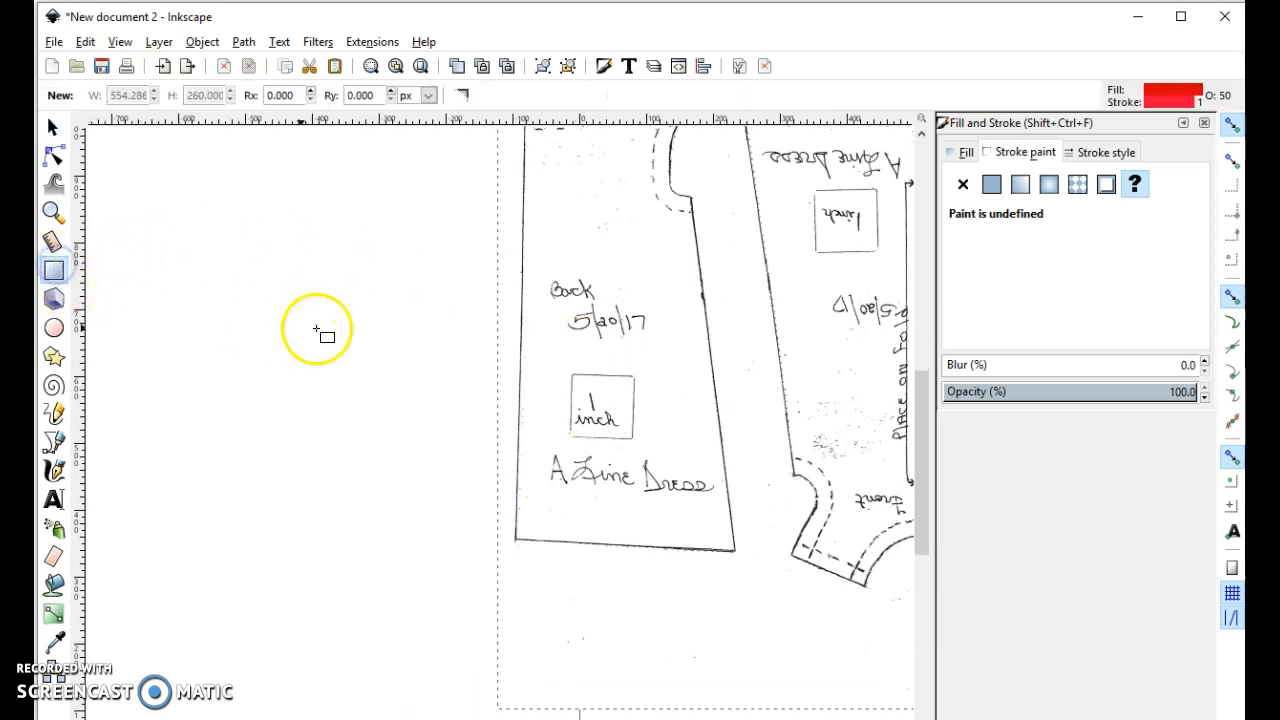
drag(642, 430, 651, 445)
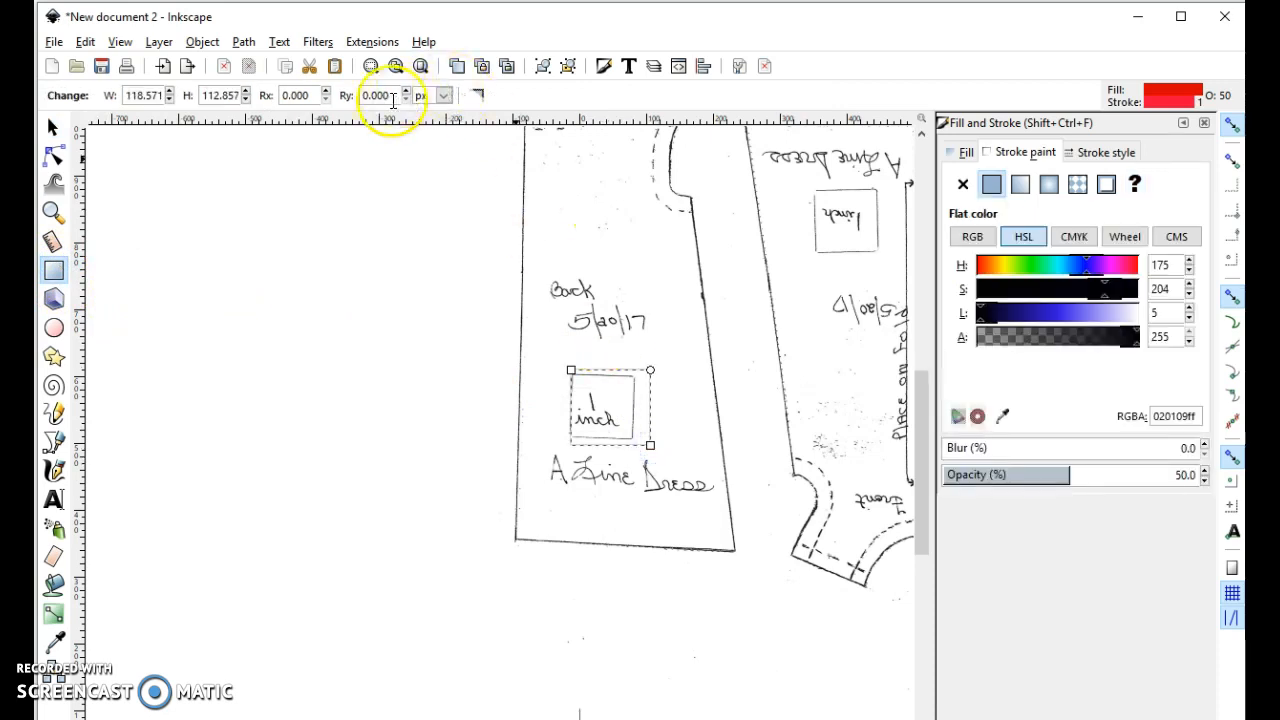
- Set the rectangle's units to inches and its height and width to 1
click(441, 97)
click(445, 190)
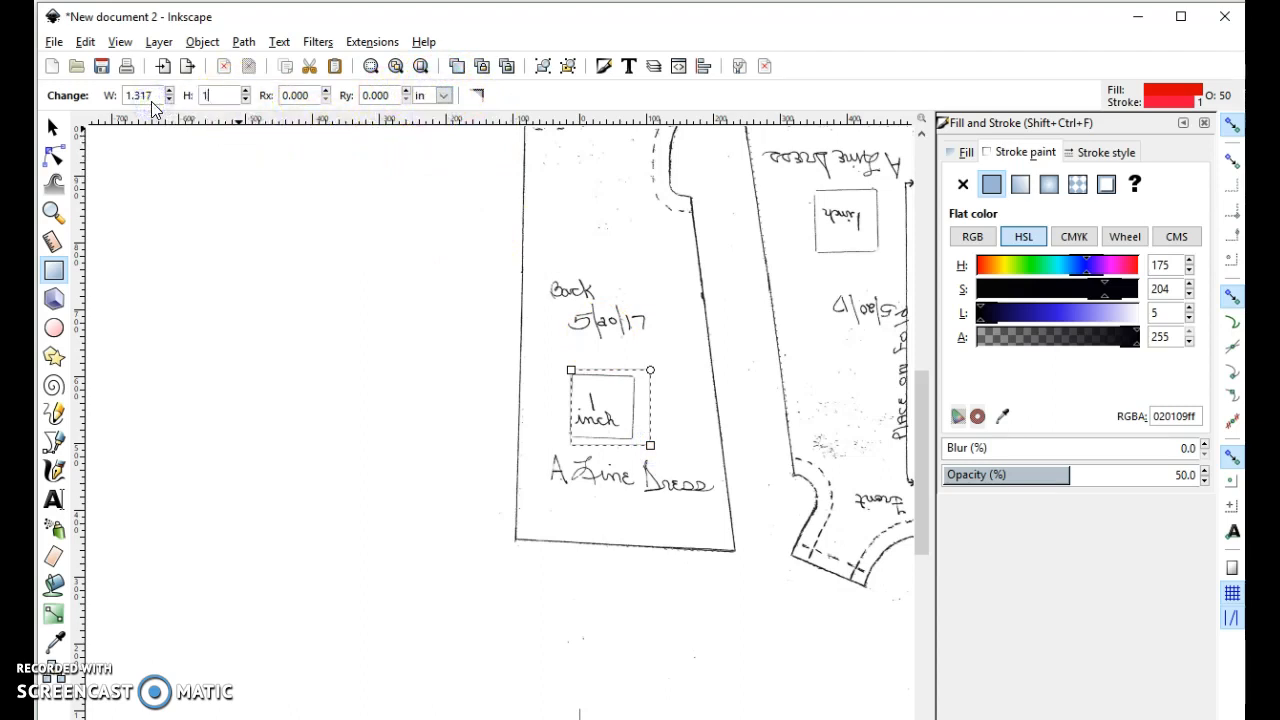
key(Return)
drag(168, 91, 152, 90)
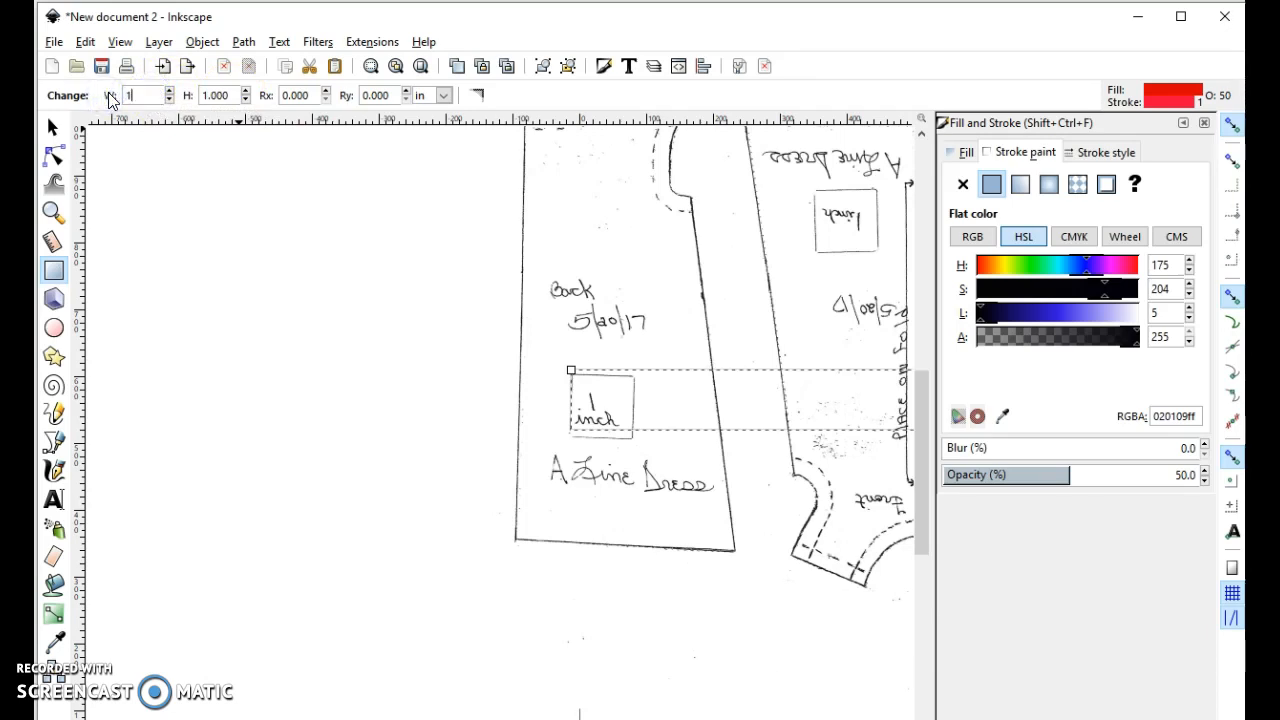
key(Return)
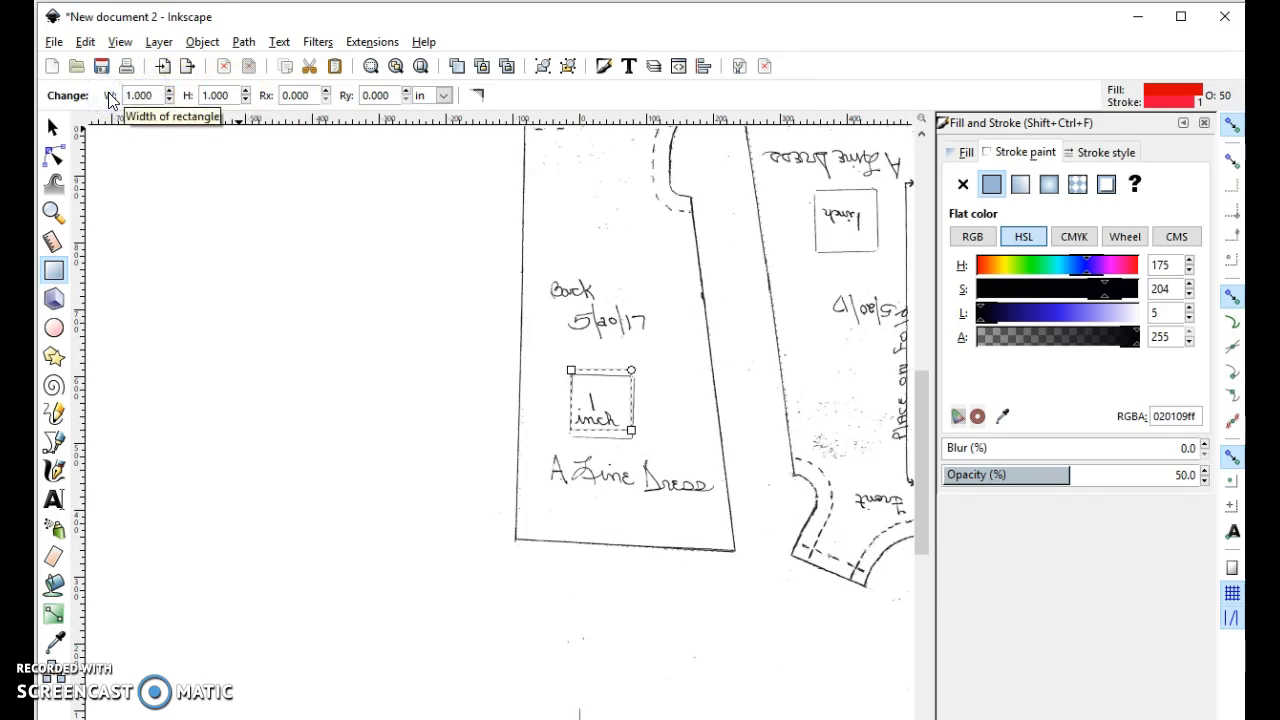
- Scale the pattern image up to about 796 by 1014 px to match its test square to the 1 inch rectangle
click(56, 132)
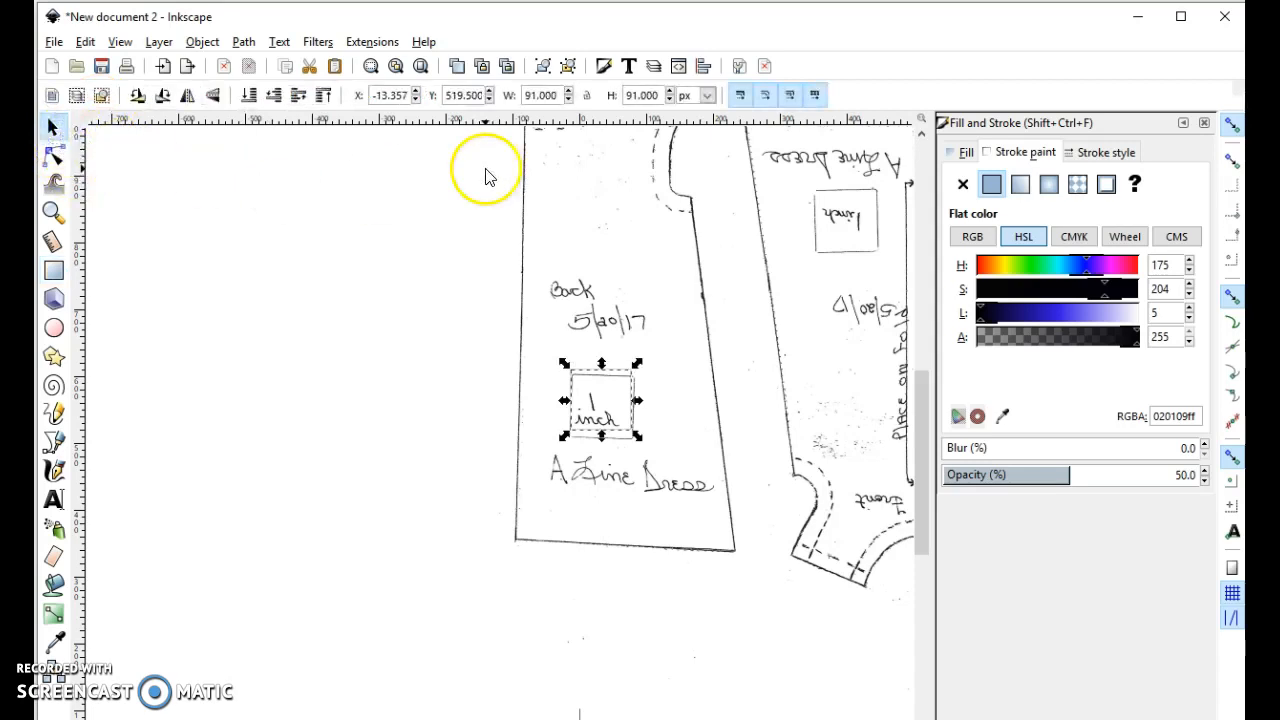
click(665, 508)
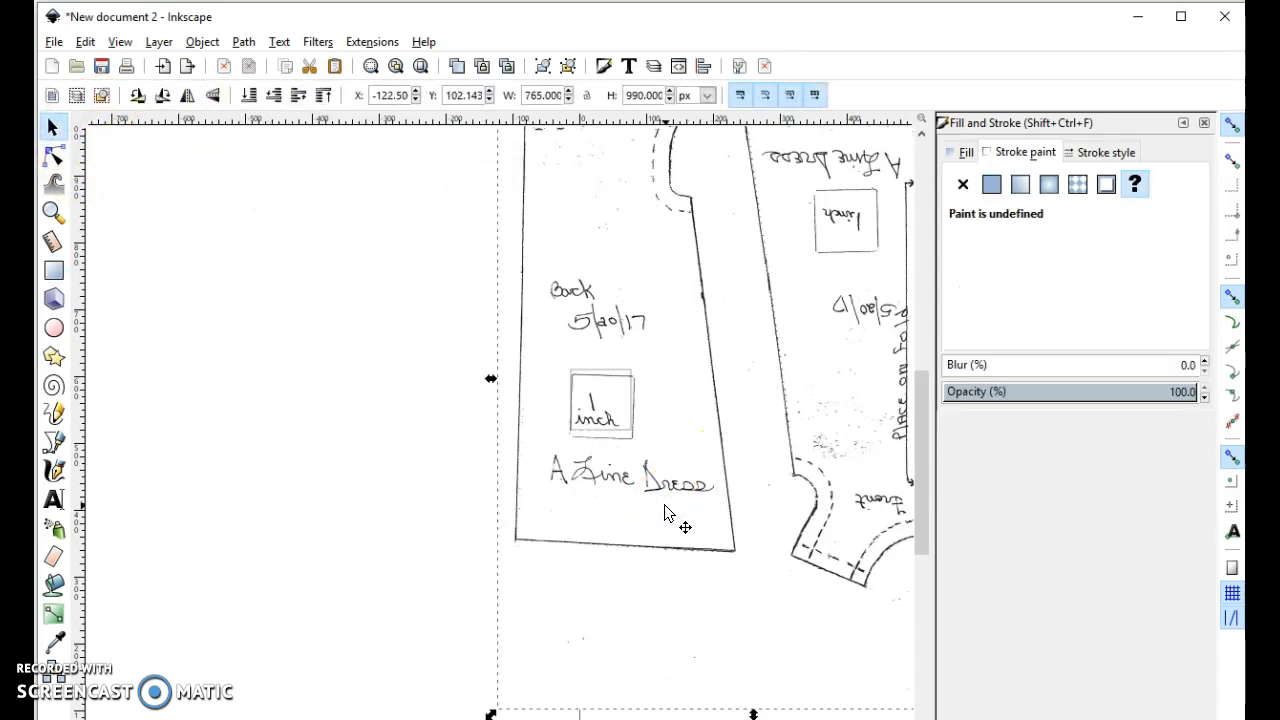
scroll(665, 512, up, 2)
click(700, 257)
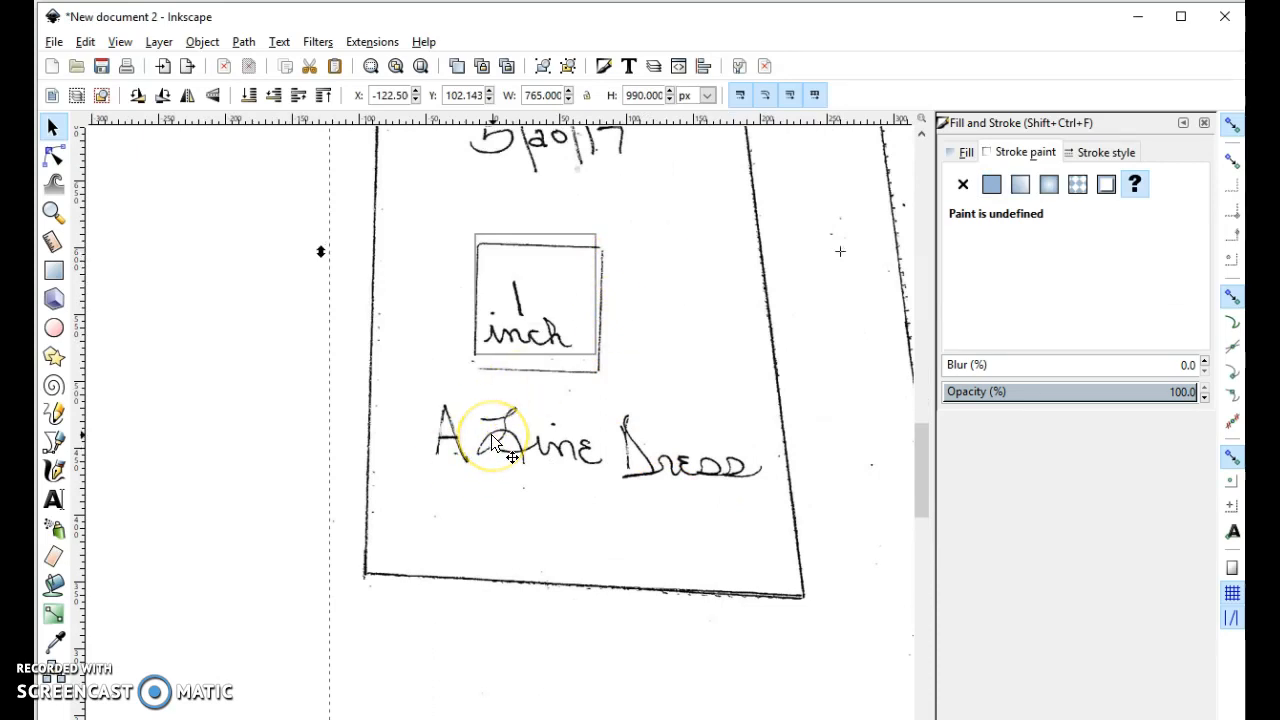
scroll(492, 443, down, 1)
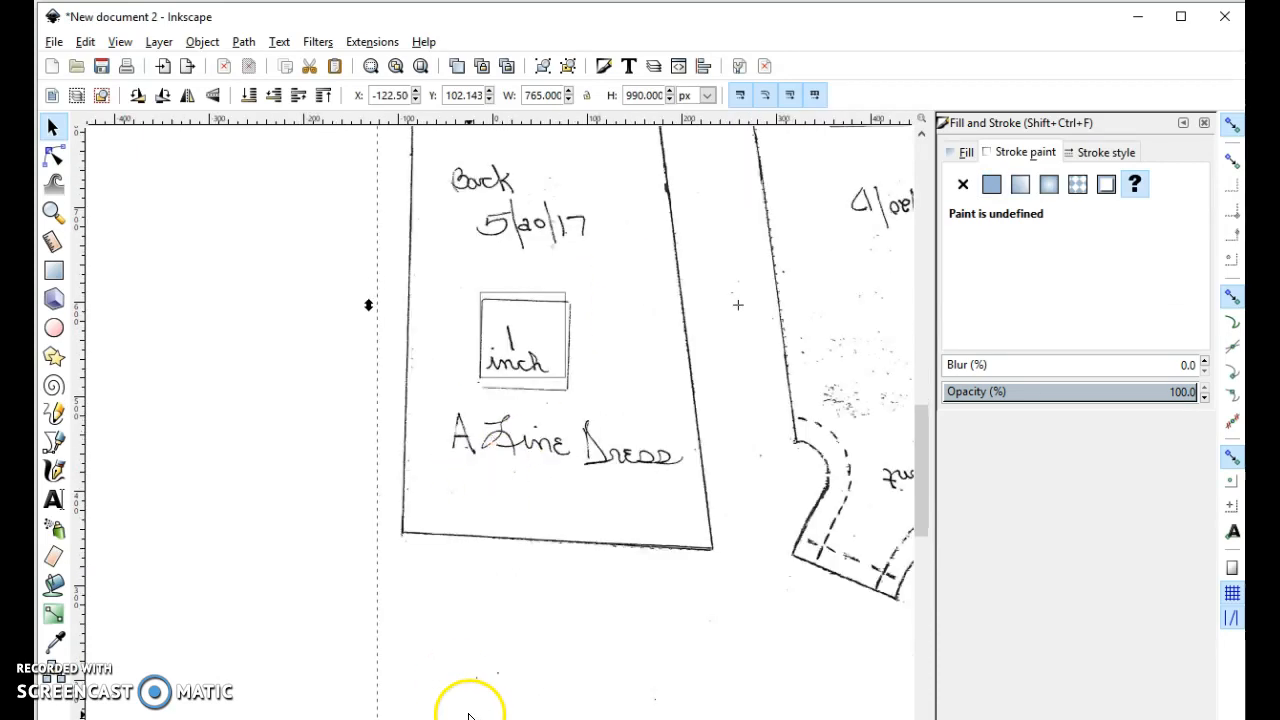
mouse_move(365, 719)
mouse_down()
mouse_move(311, 719)
mouse_move(322, 719)
mouse_up()
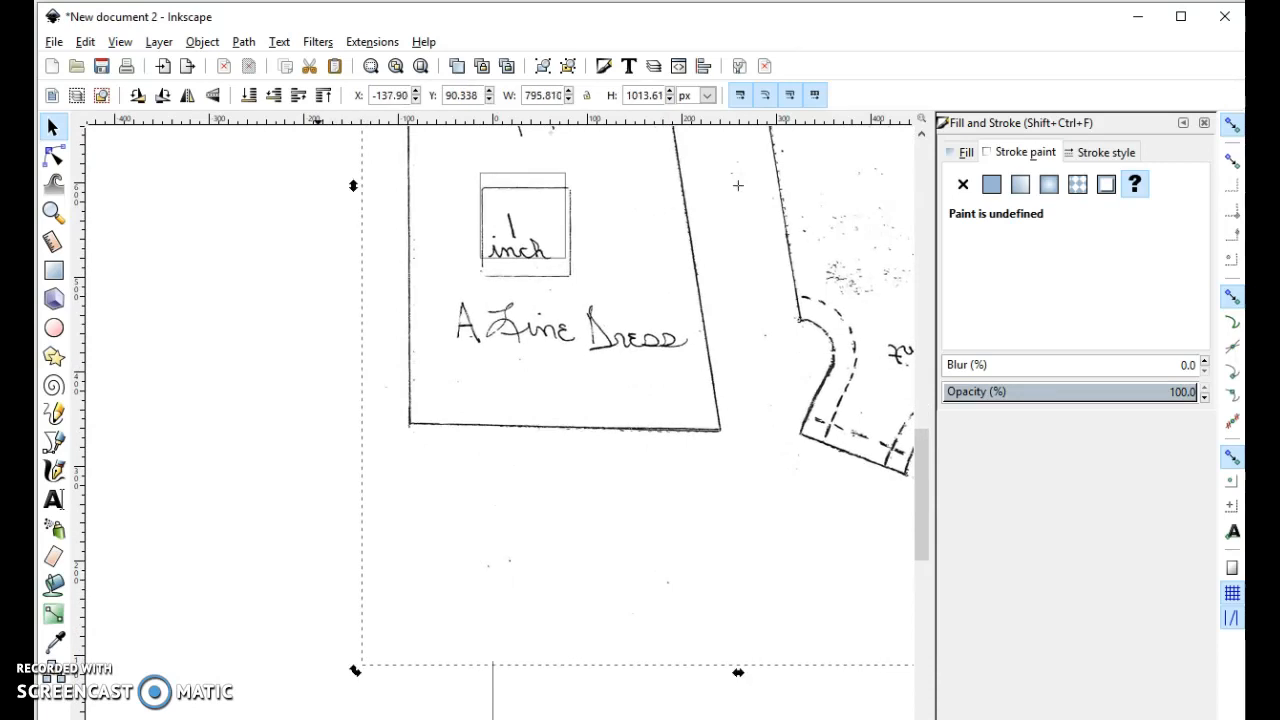
- Check the 1 inch rectangle against the pattern's test square and move it into the empty area beside the back piece
click(525, 190)
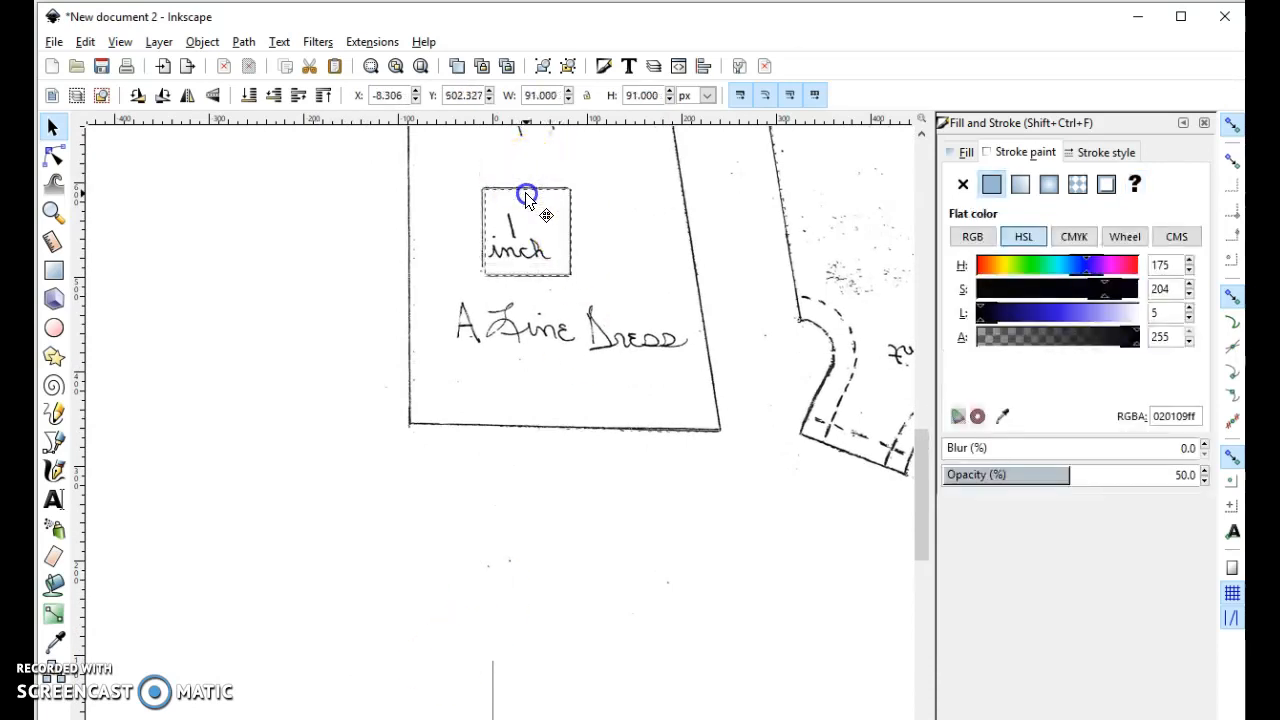
drag(525, 192, 321, 330)
scroll(321, 336, down, 3)
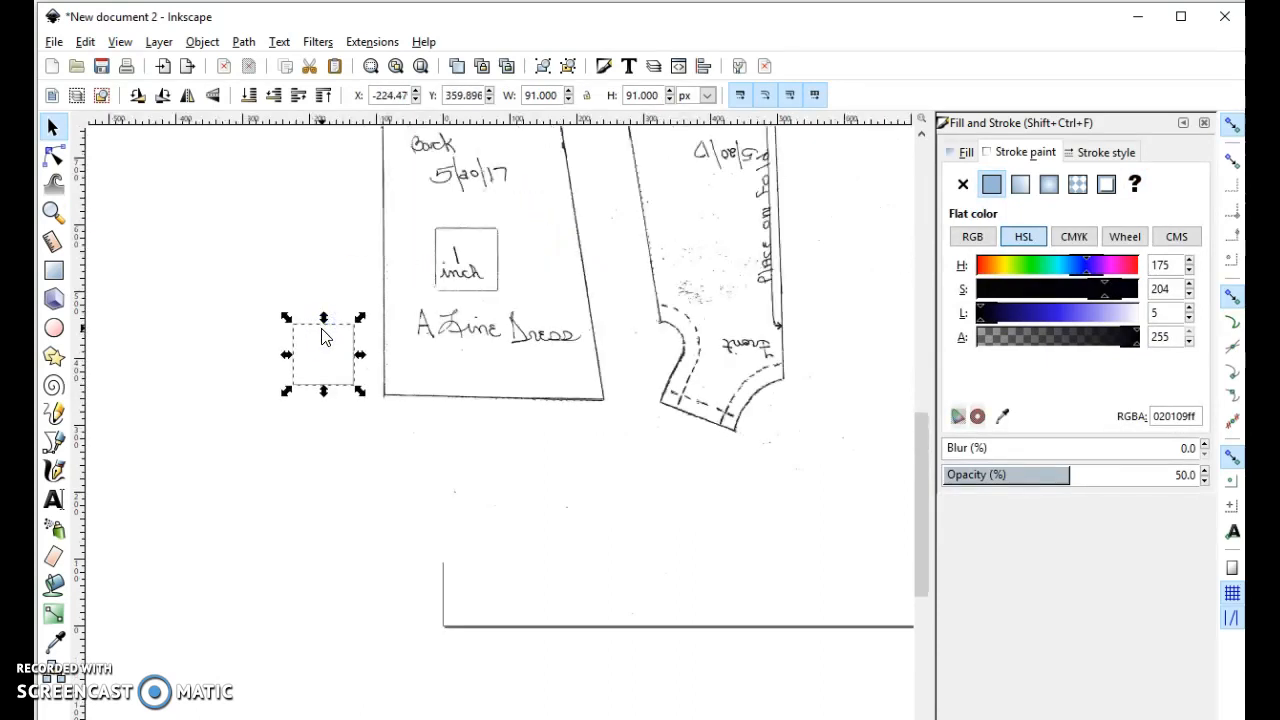
scroll(335, 427, up, 2)
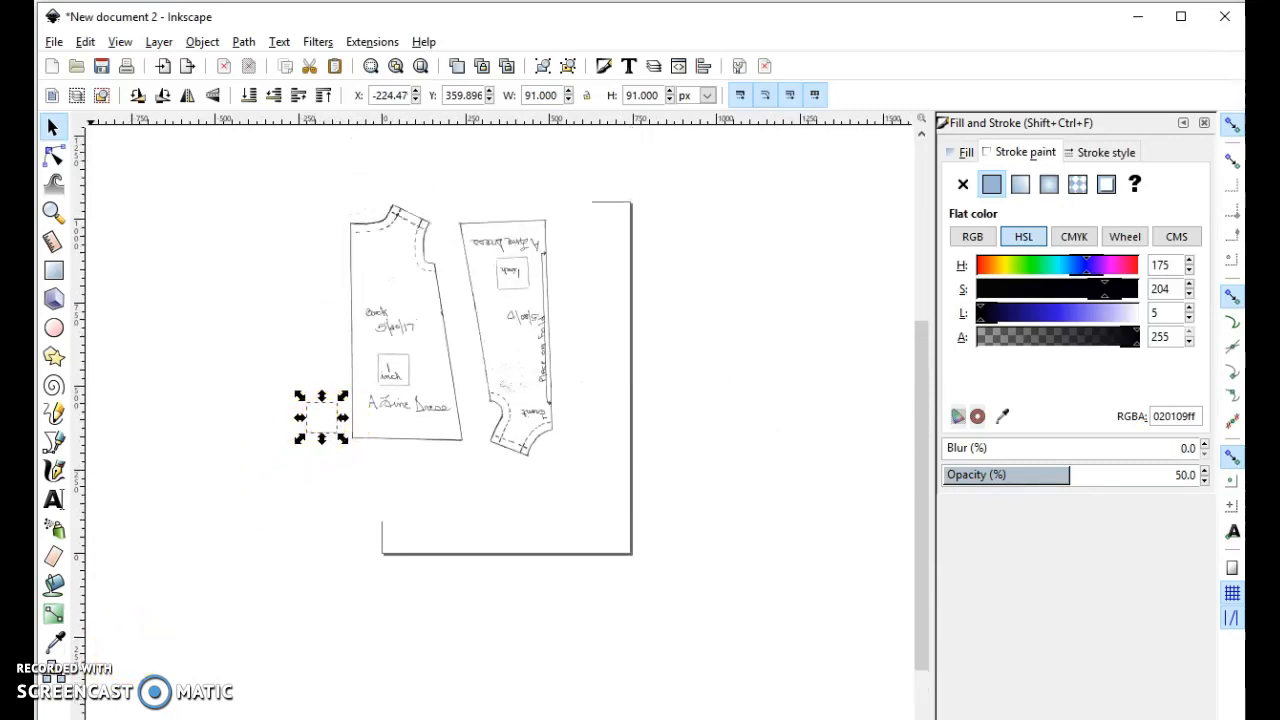
- Trace the back pattern piece with a closed Bezier path of straight segments through its neck, shoulder, armhole and hem corners
click(55, 444)
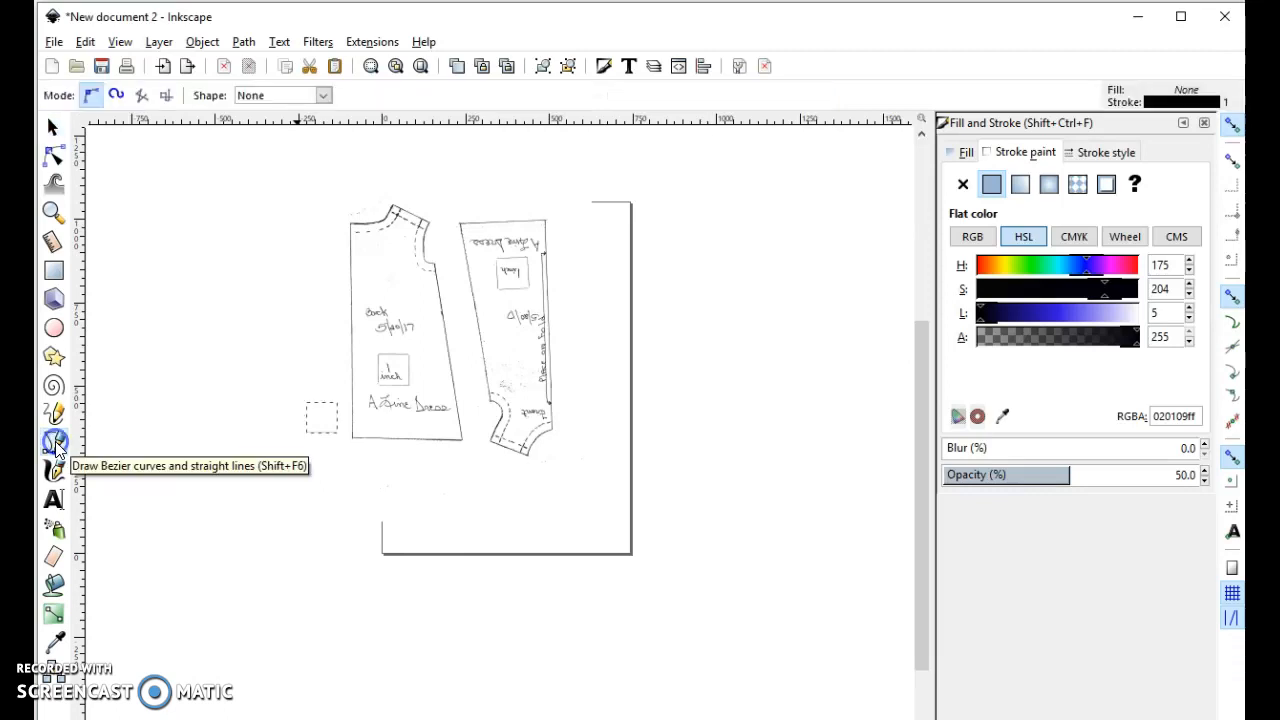
click(352, 226)
click(396, 204)
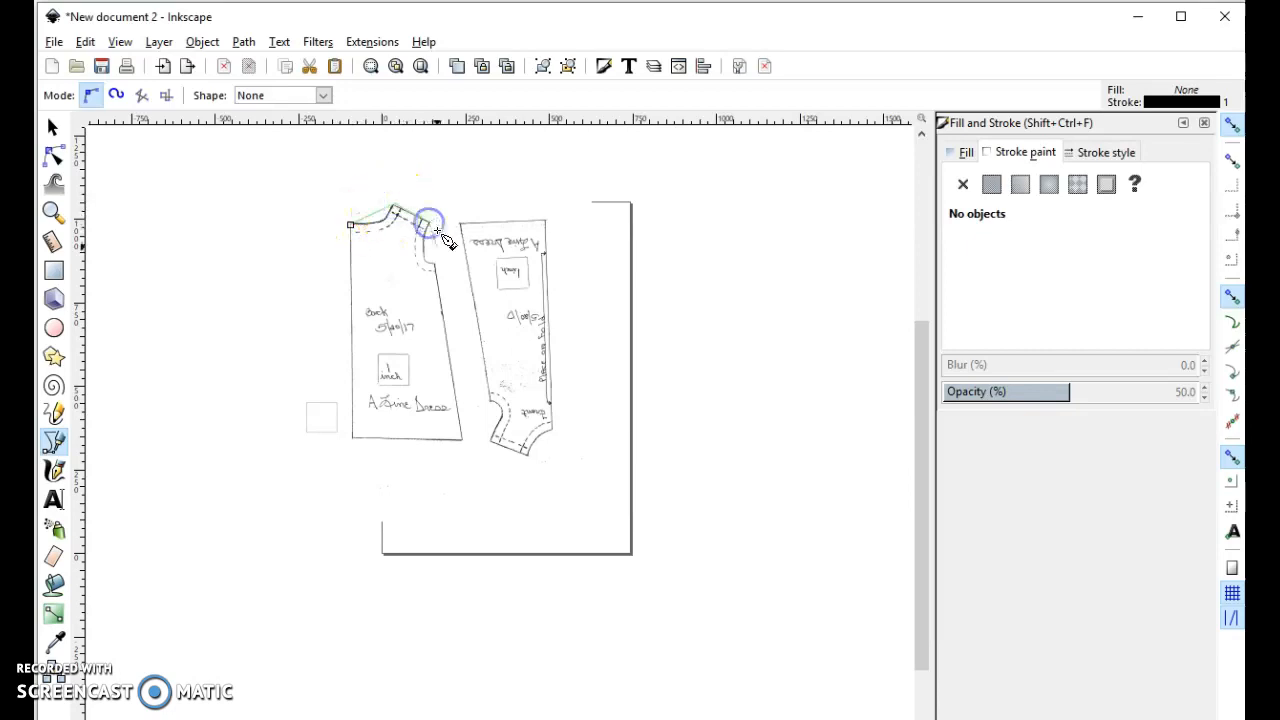
click(437, 268)
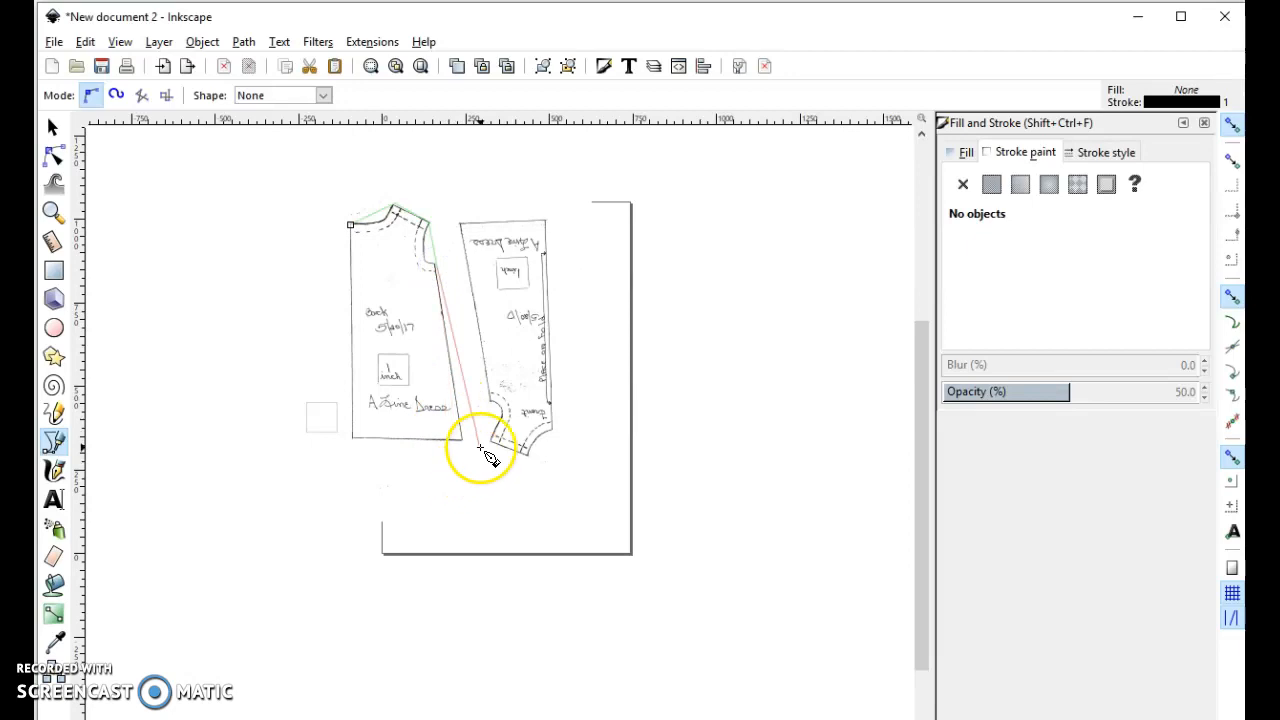
click(458, 440)
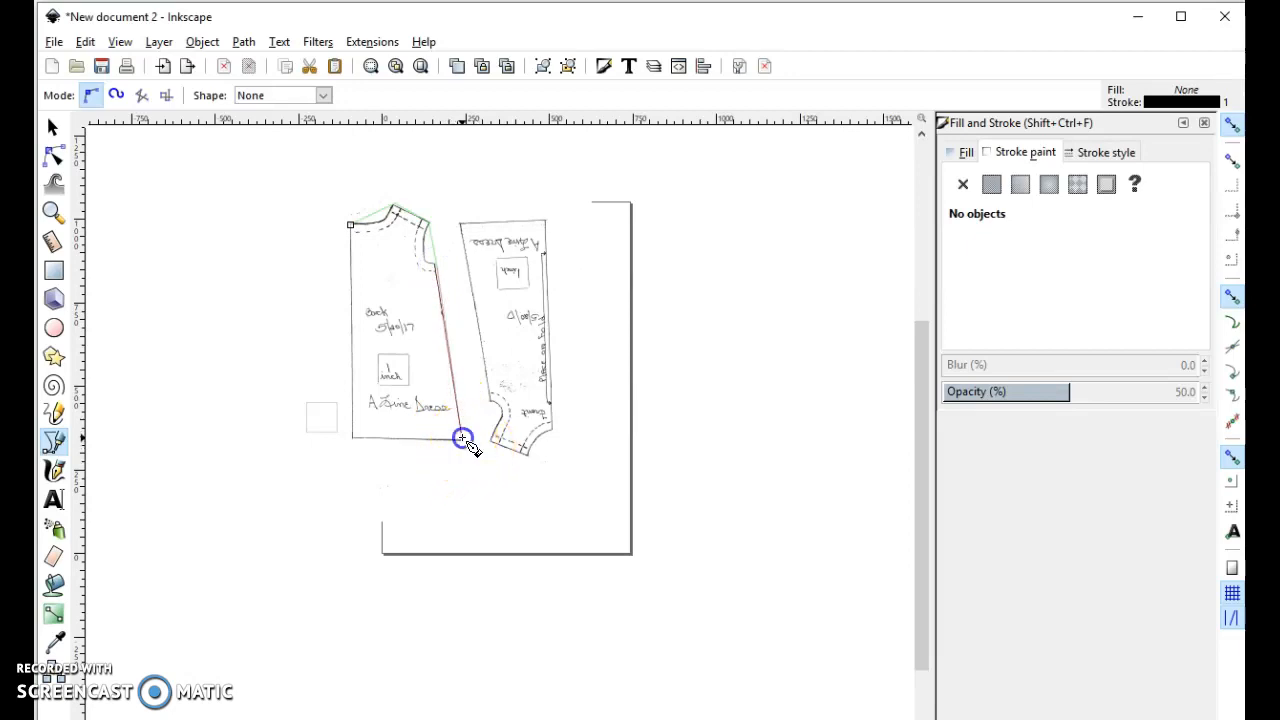
click(355, 438)
click(351, 225)
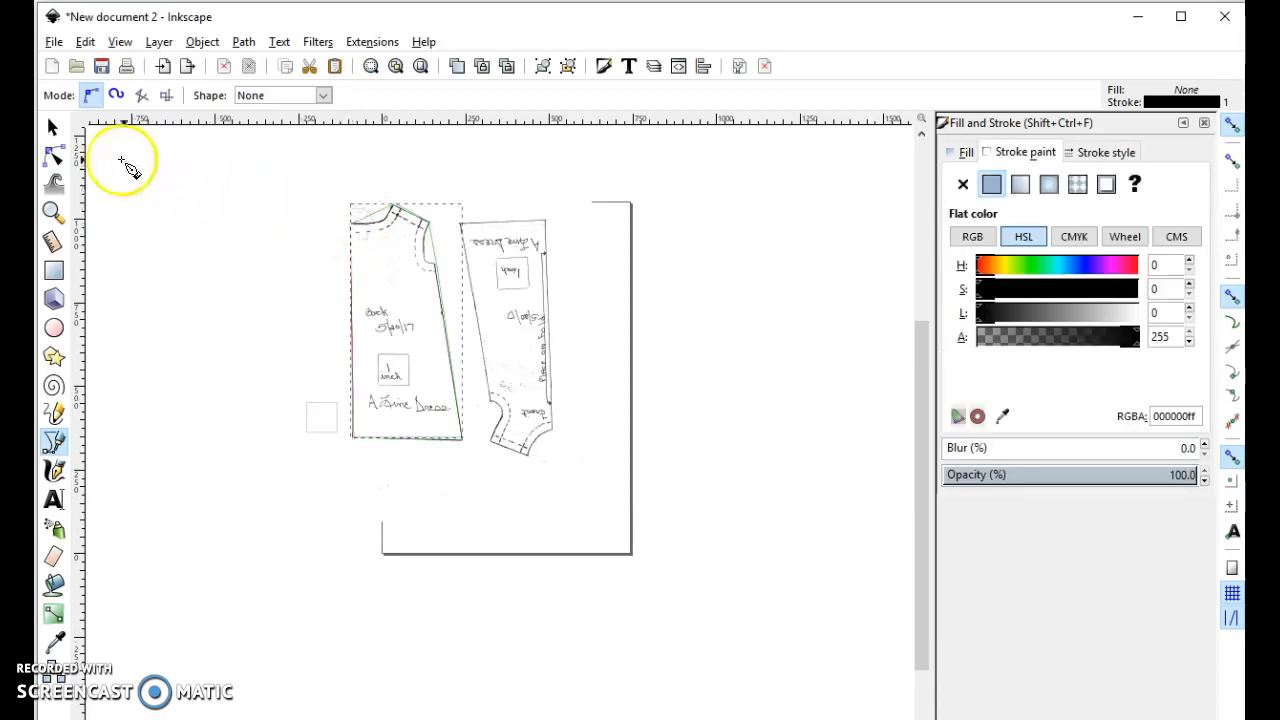
- Select all nodes of the back piece outline, make them symmetric, and convert them to corner nodes
click(55, 157)
drag(251, 209, 508, 505)
drag(253, 144, 540, 517)
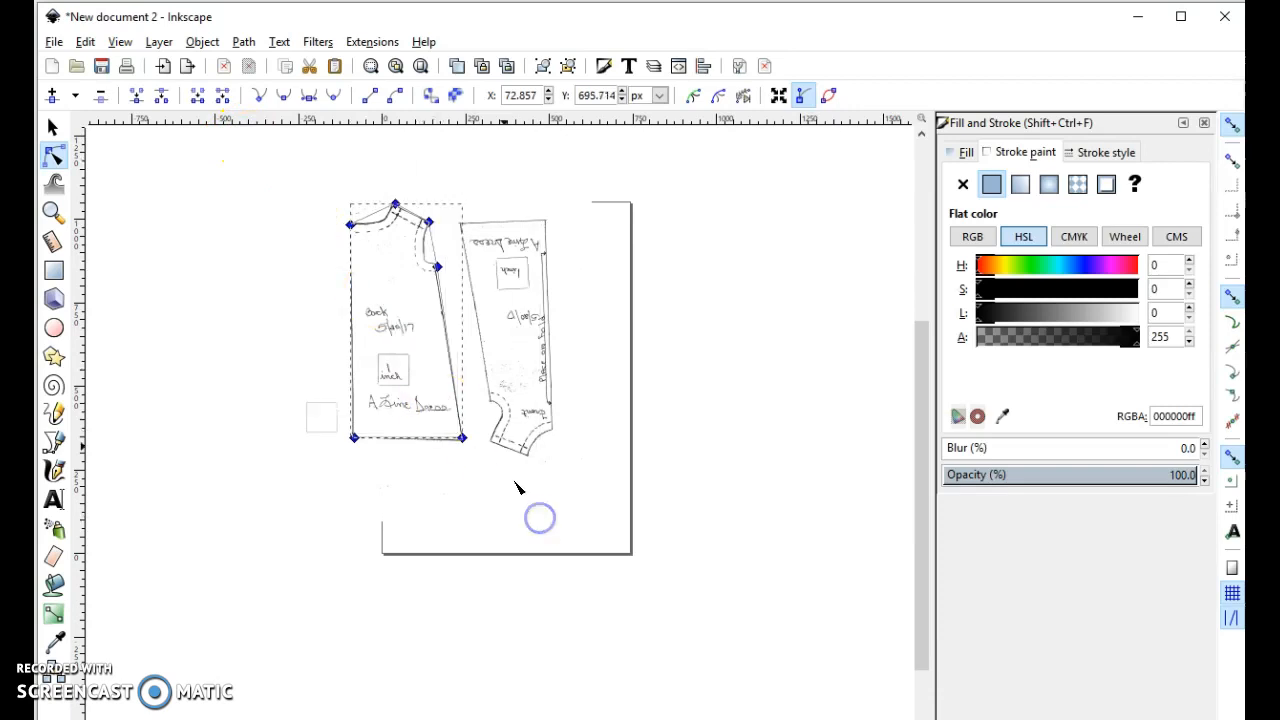
click(311, 97)
click(257, 97)
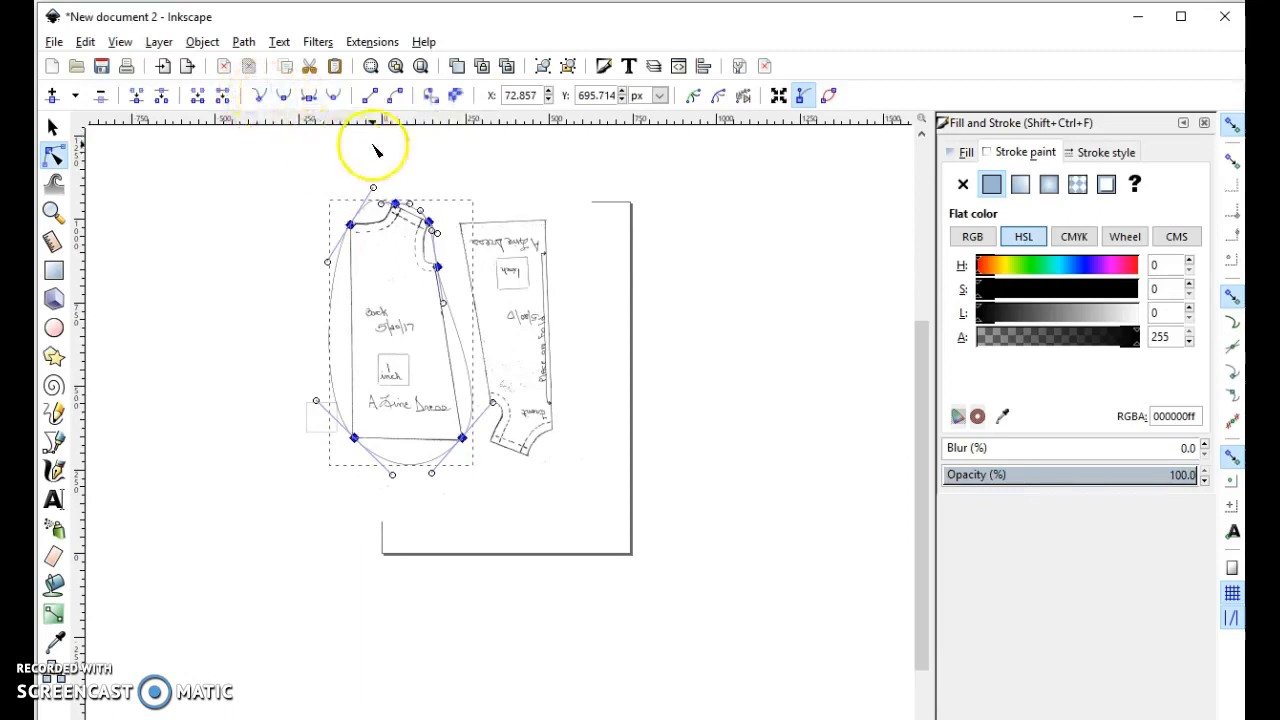
- Turn the center back edge and the shoulder segment of the back outline into straight lines
click(258, 192)
drag(287, 172, 376, 481)
mouse_move(473, 419)
mouse_down()
mouse_move(447, 451)
mouse_move(463, 440)
mouse_up()
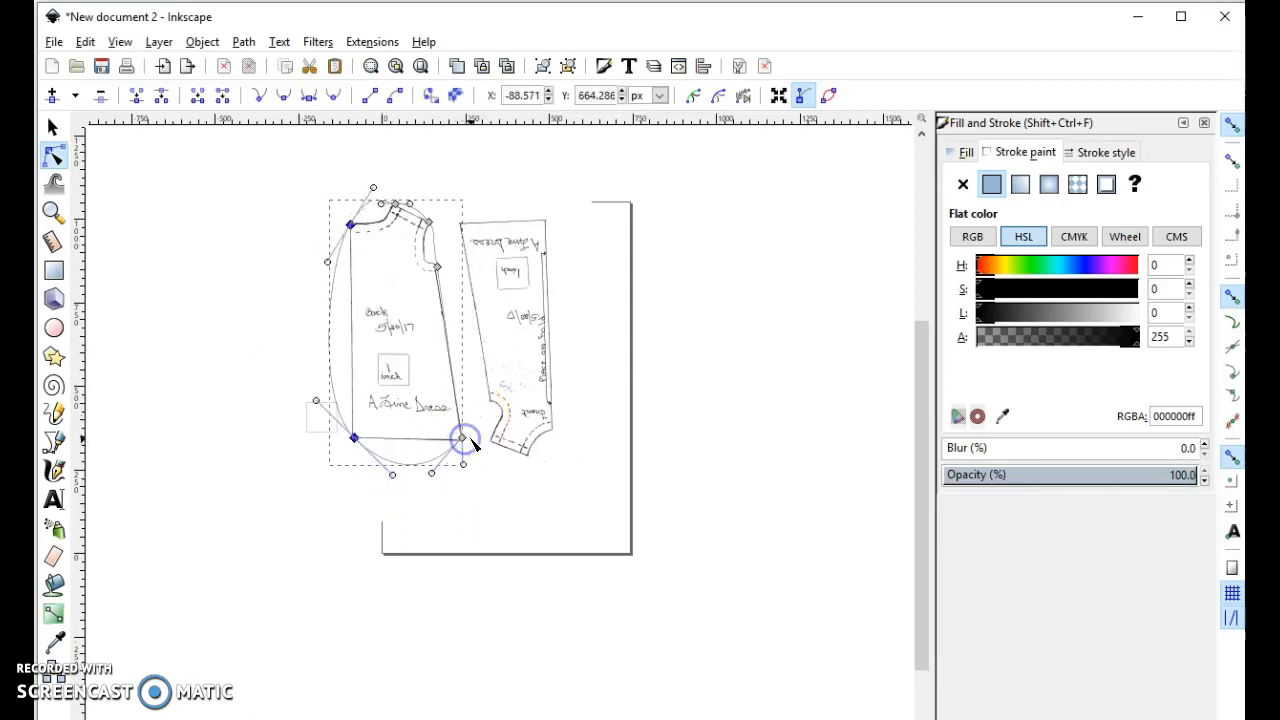
ctrl+click(463, 440)
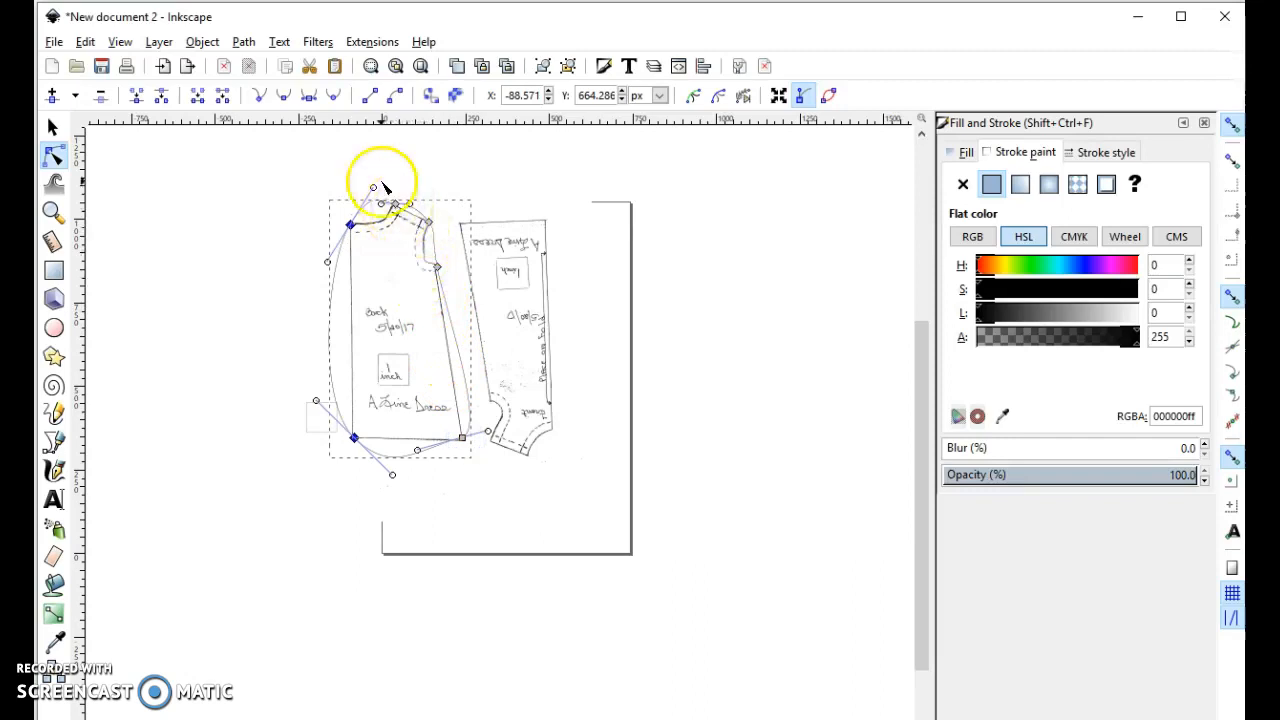
click(370, 95)
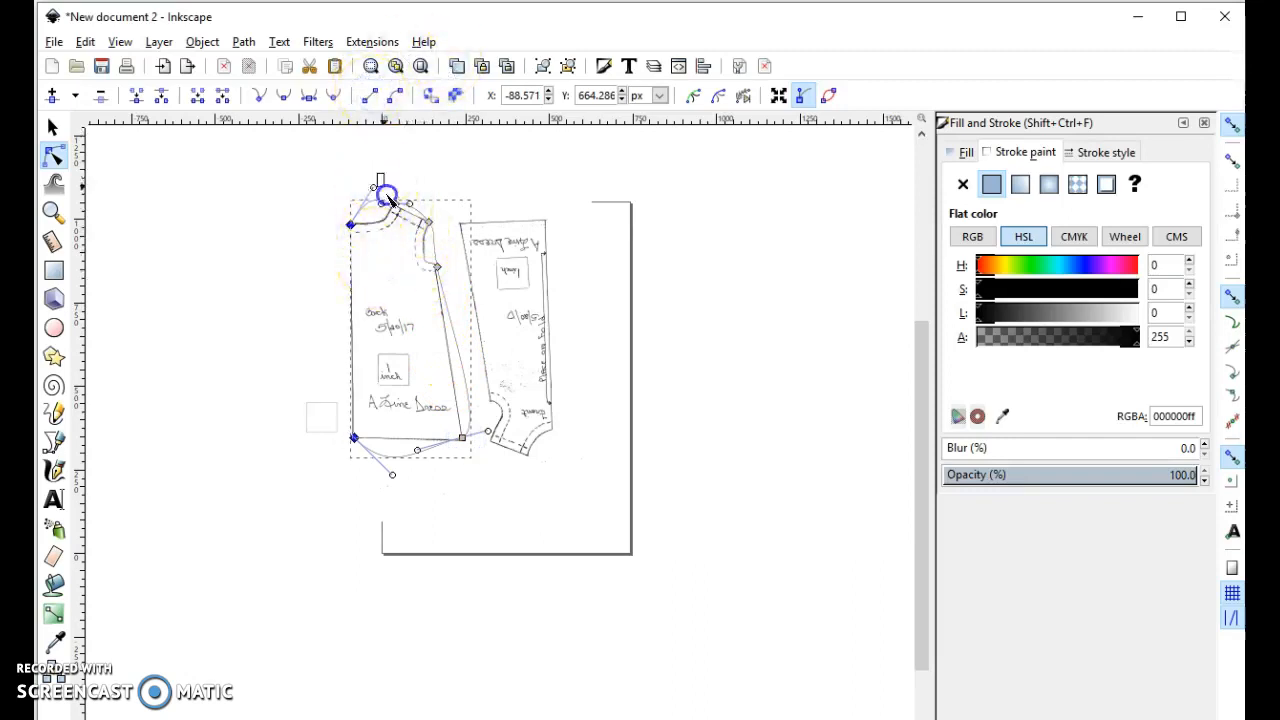
drag(453, 240, 453, 240)
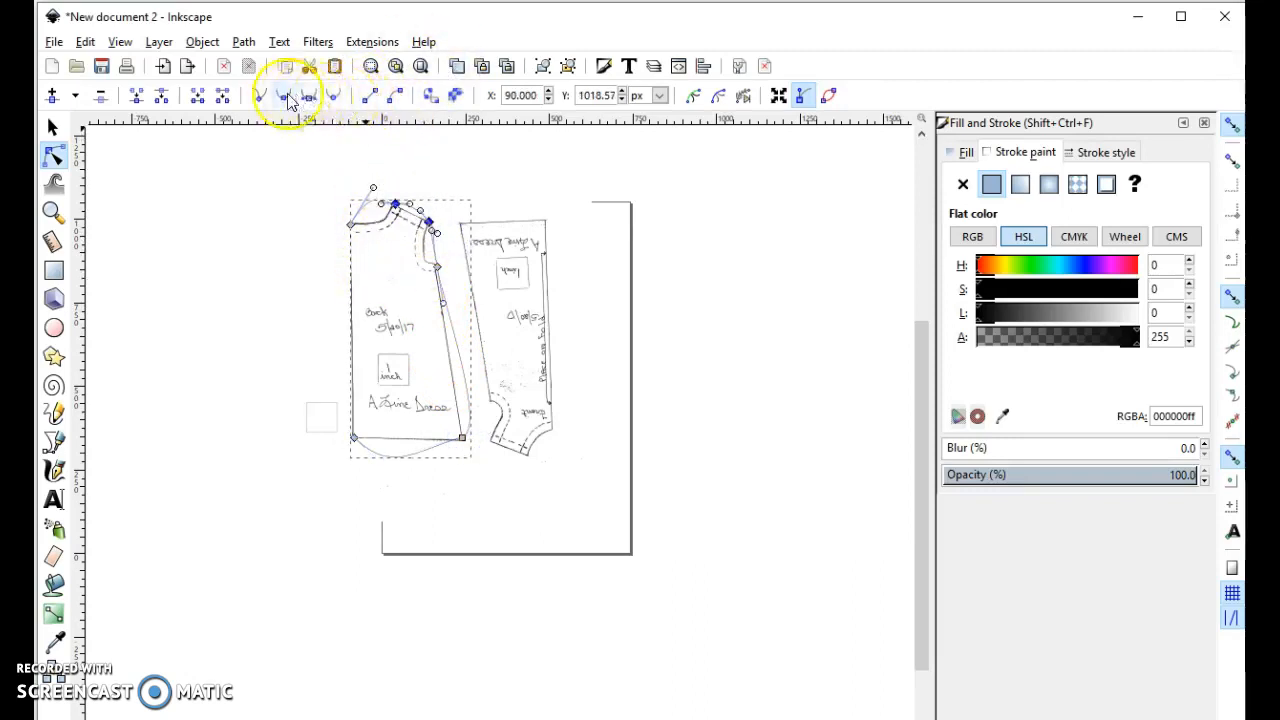
click(428, 288)
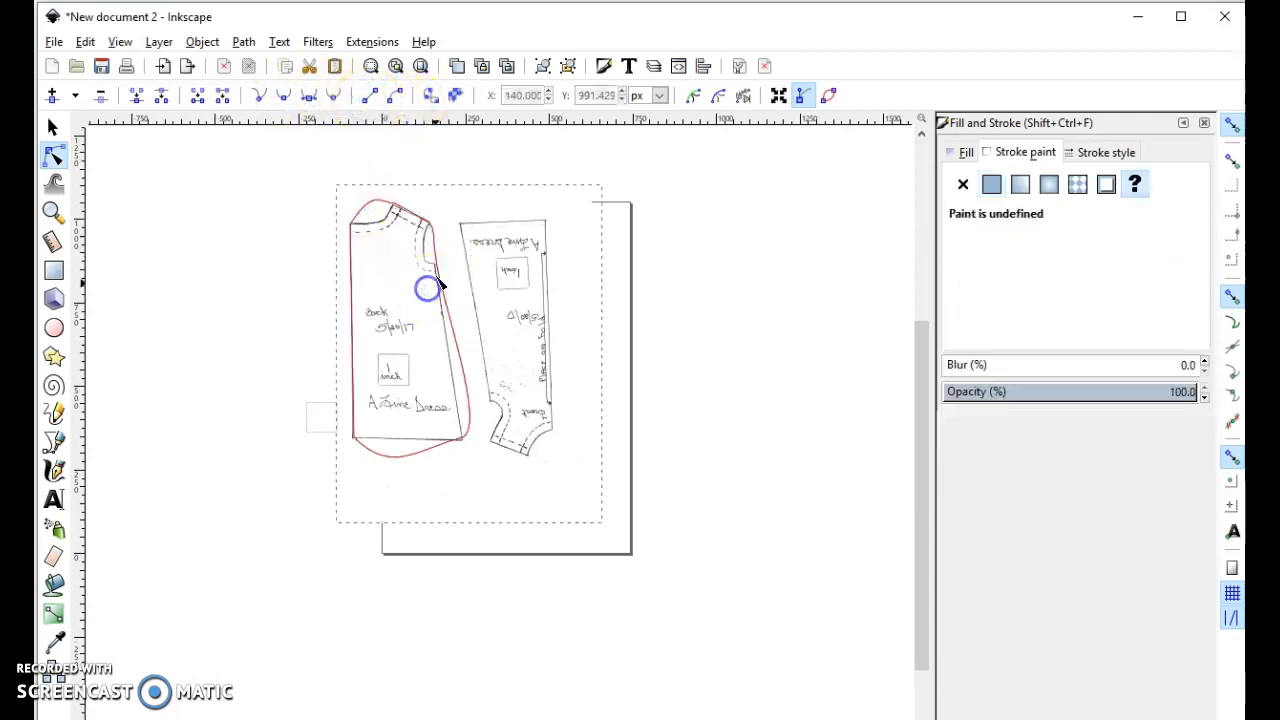
- Turn the hem and the side seam of the back piece outline into straight line segments
click(435, 262)
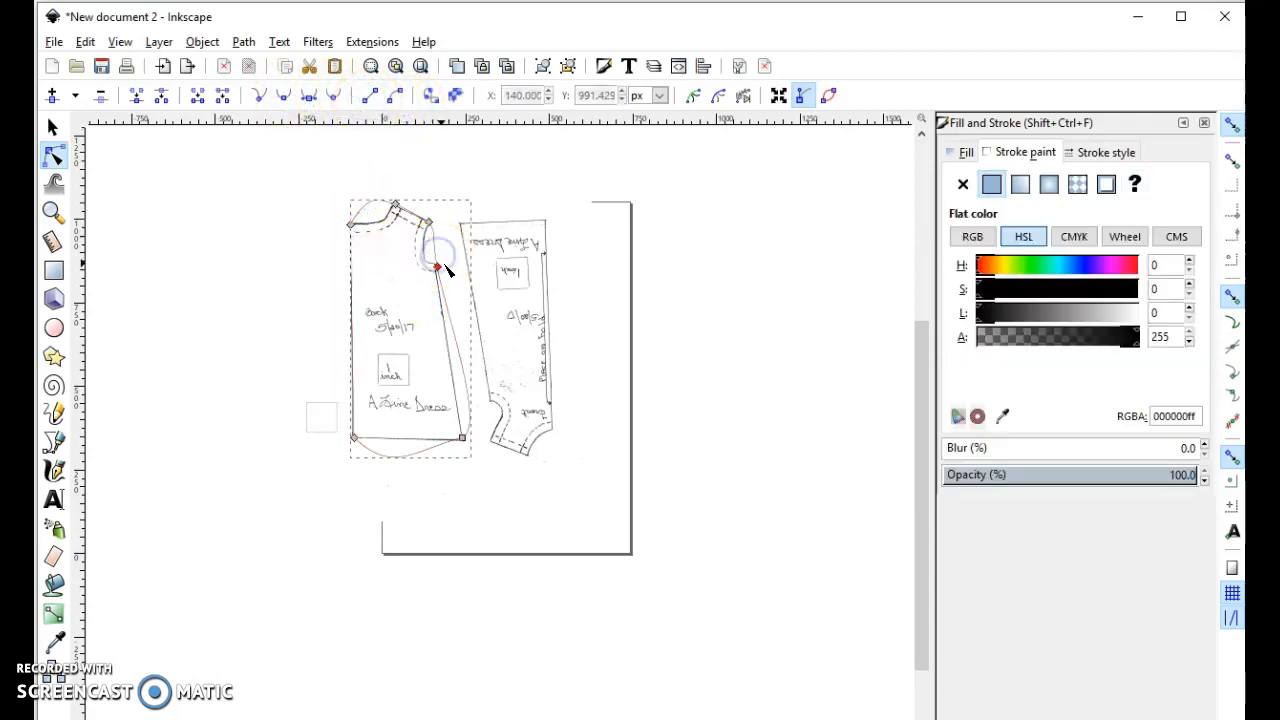
click(438, 264)
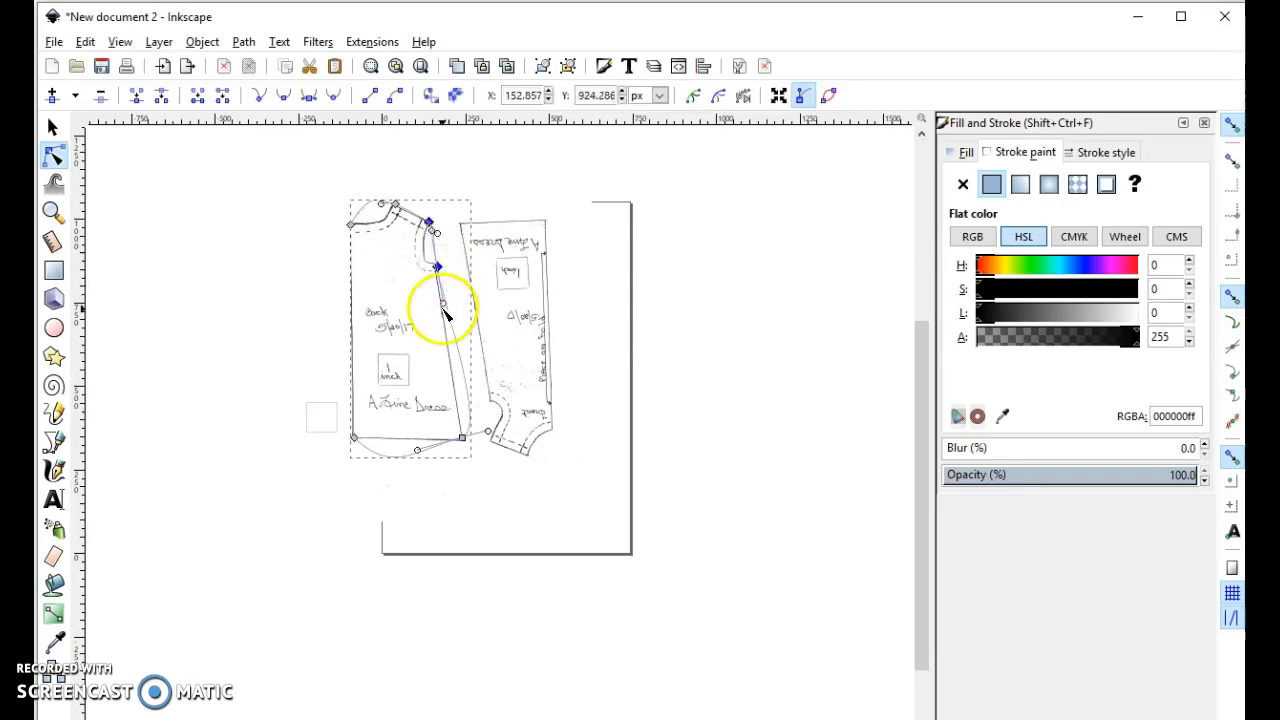
drag(298, 400, 504, 478)
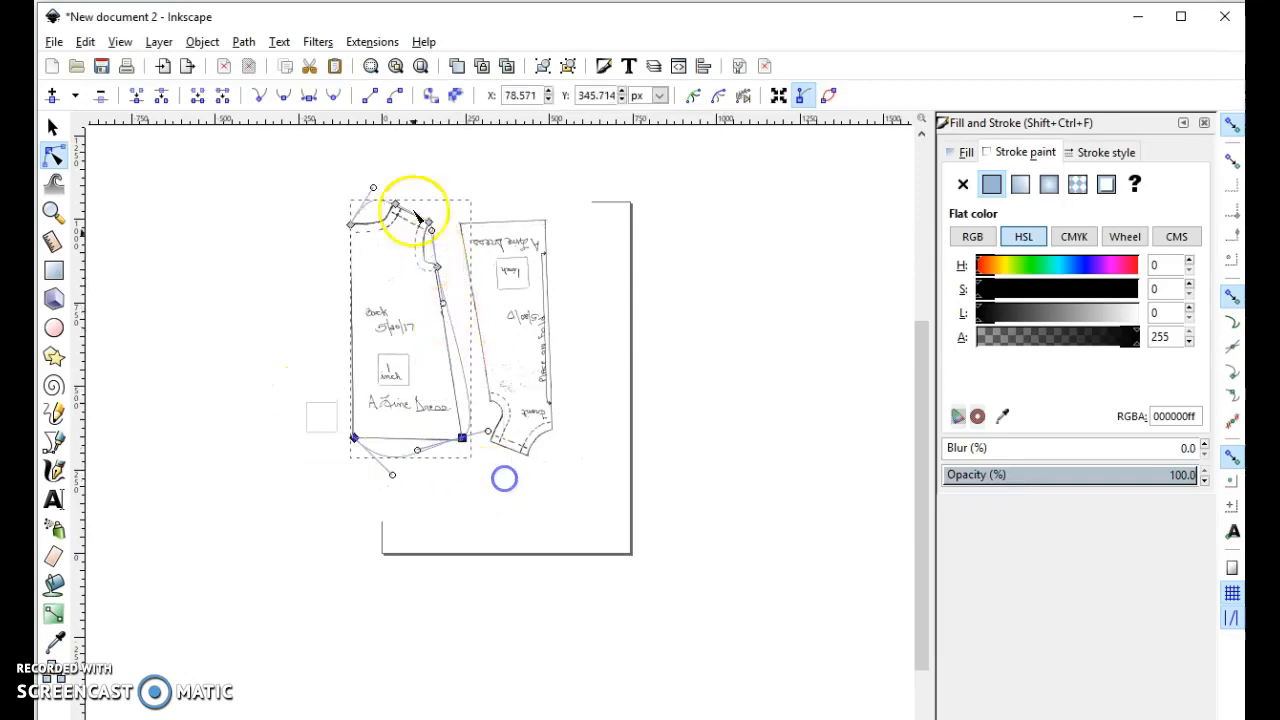
click(370, 94)
drag(471, 243, 411, 475)
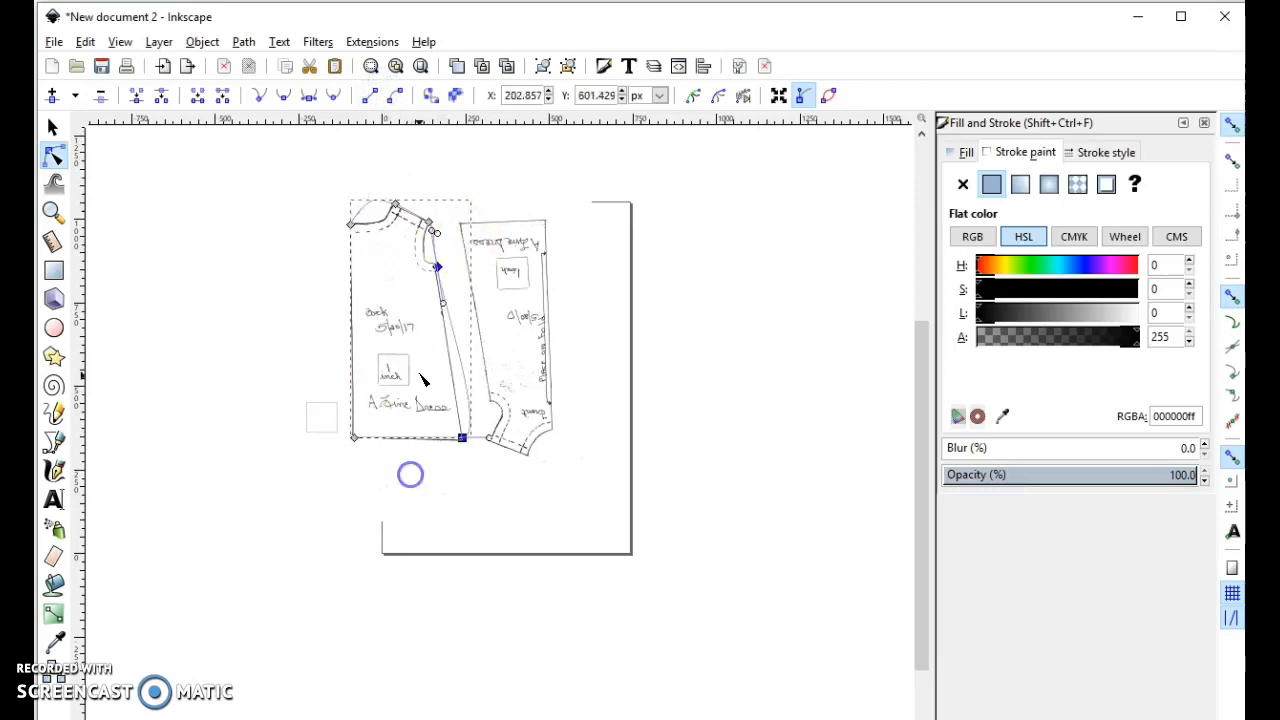
click(370, 94)
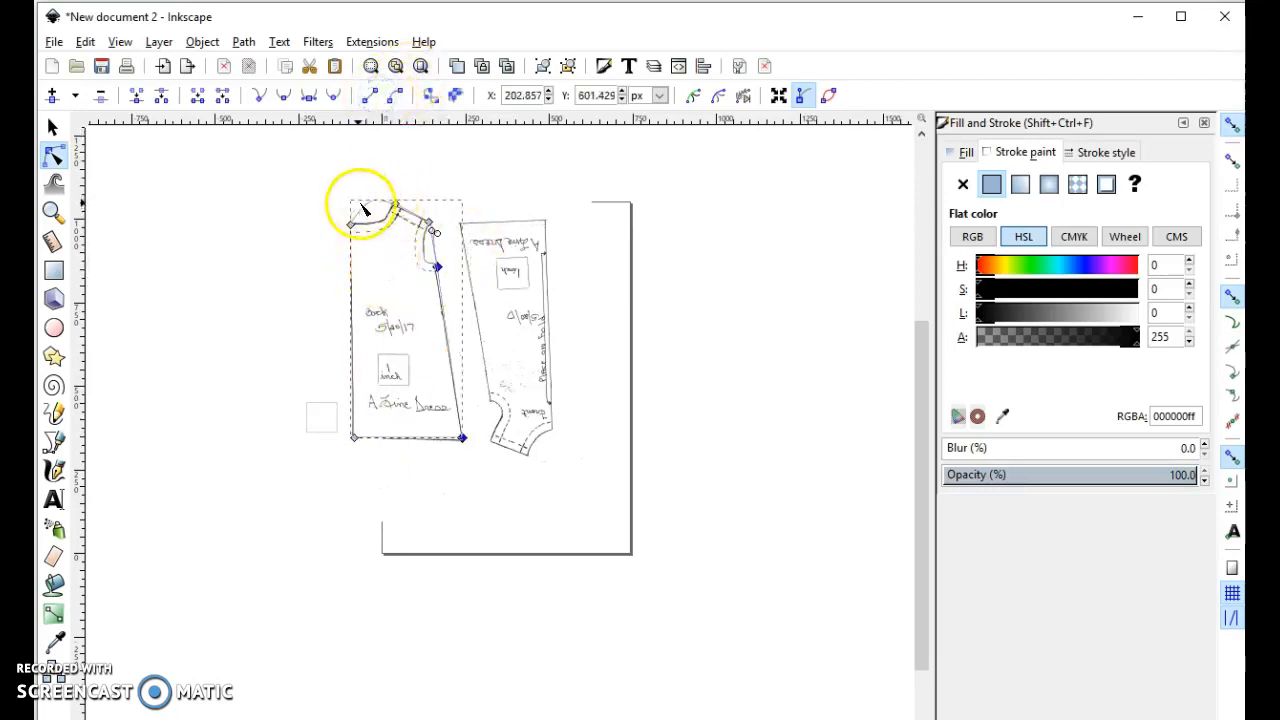
- Set the back outline's stroke to a light blue with hue 173, saturation 236 and lightness 176
click(53, 127)
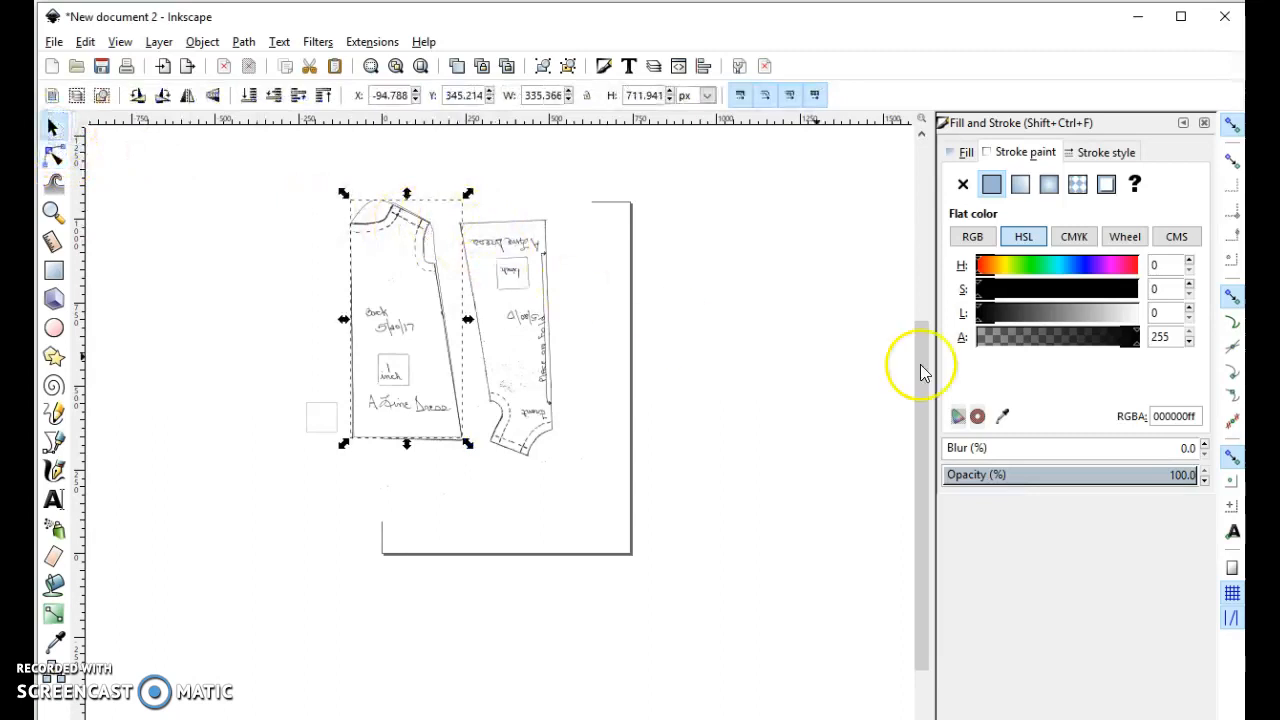
click(1090, 266)
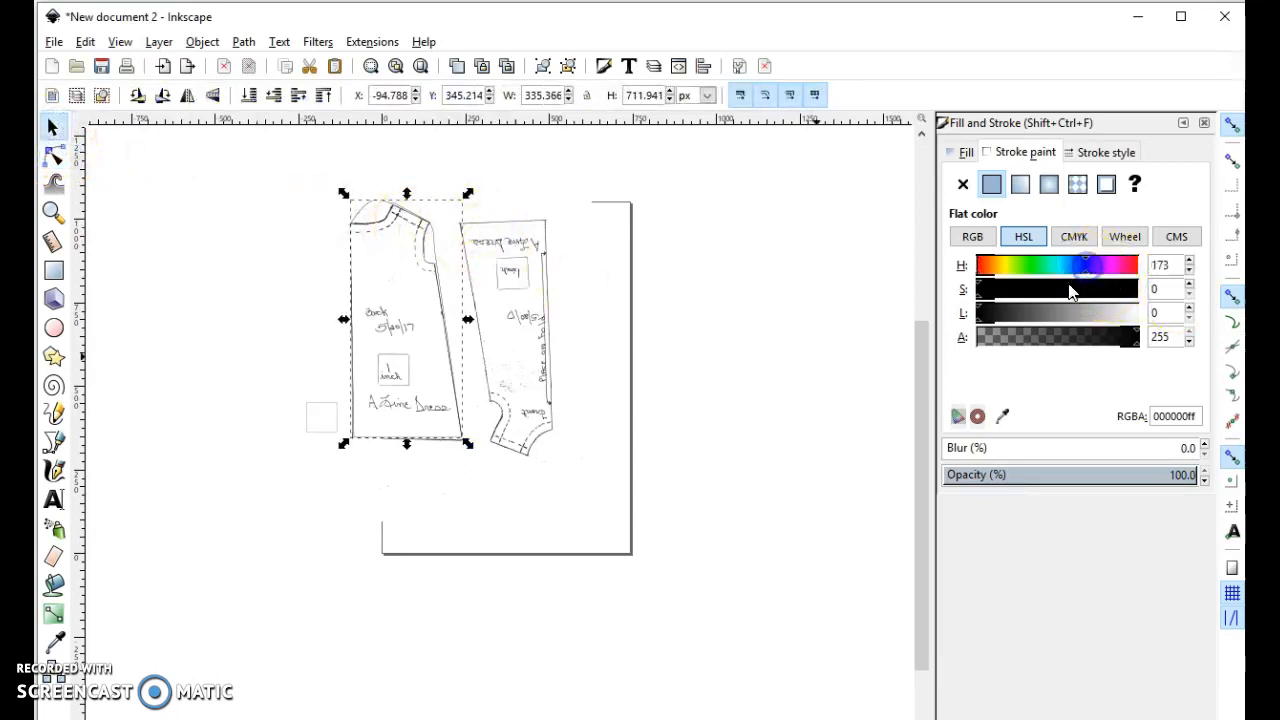
click(1043, 316)
drag(1100, 289, 1122, 289)
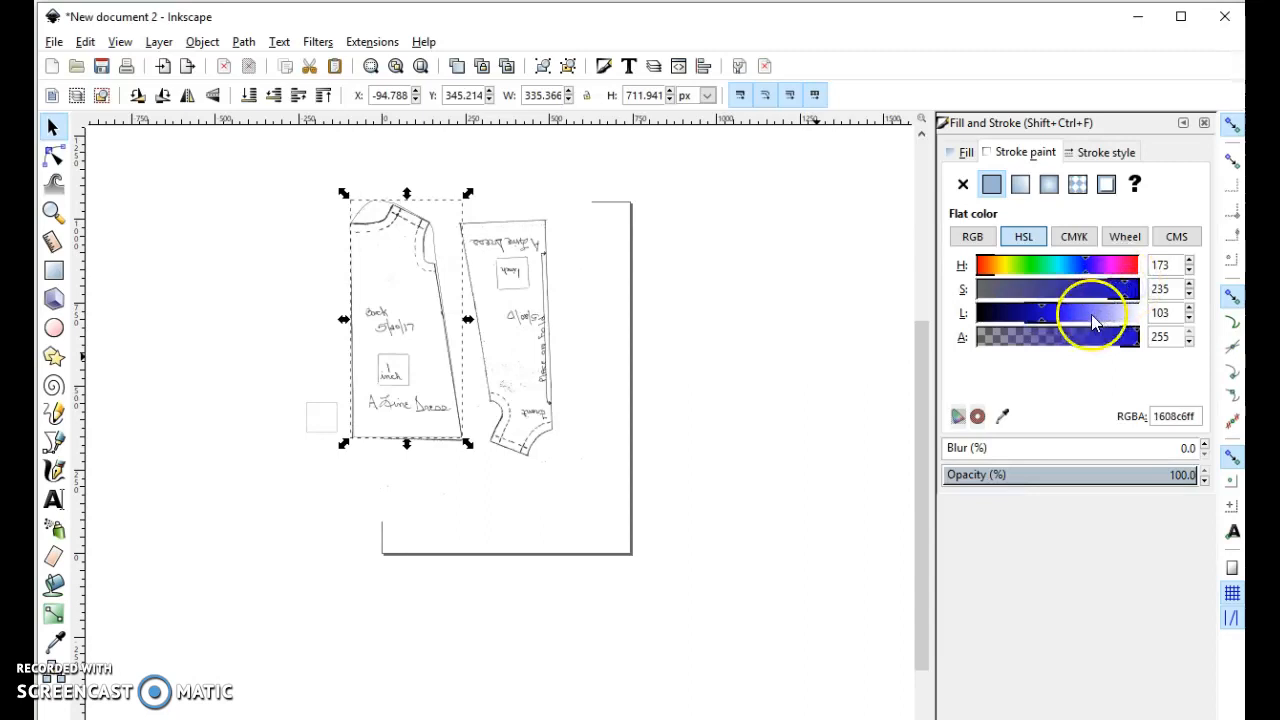
click(1090, 316)
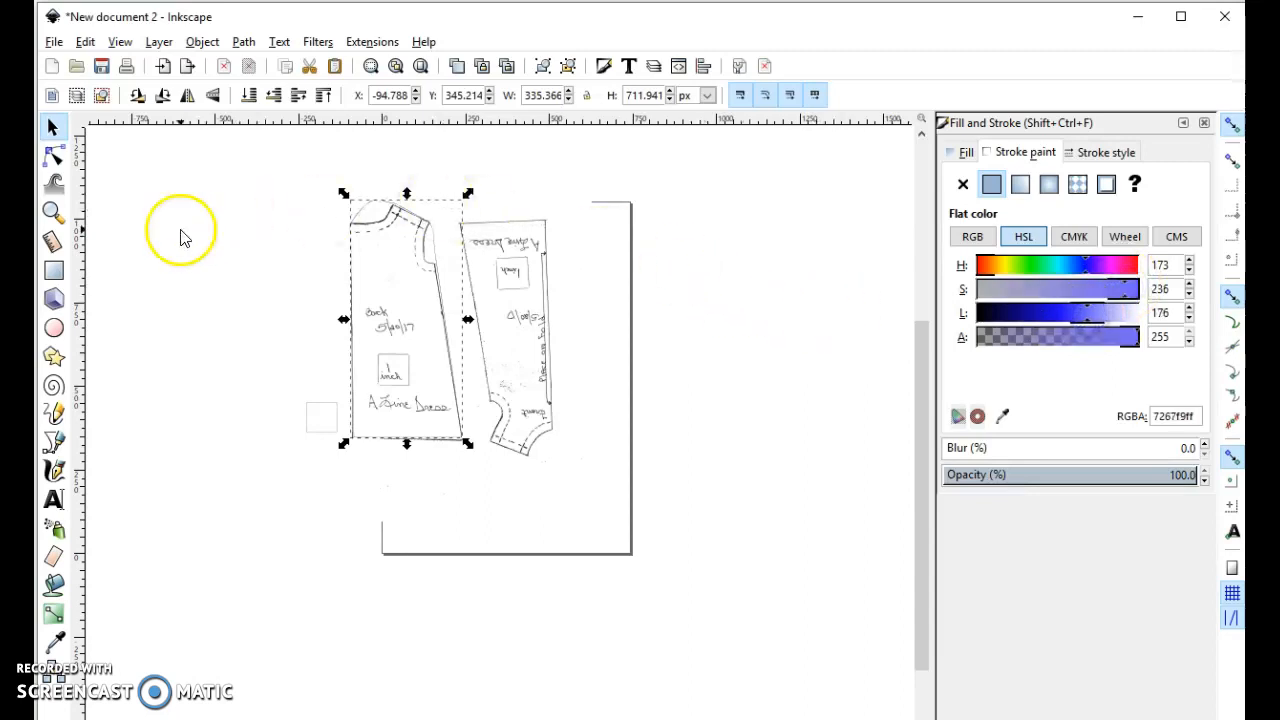
- Fit the back neckline to the drawing by moving its two end nodes onto the pattern corners and curving it with their handles
click(53, 155)
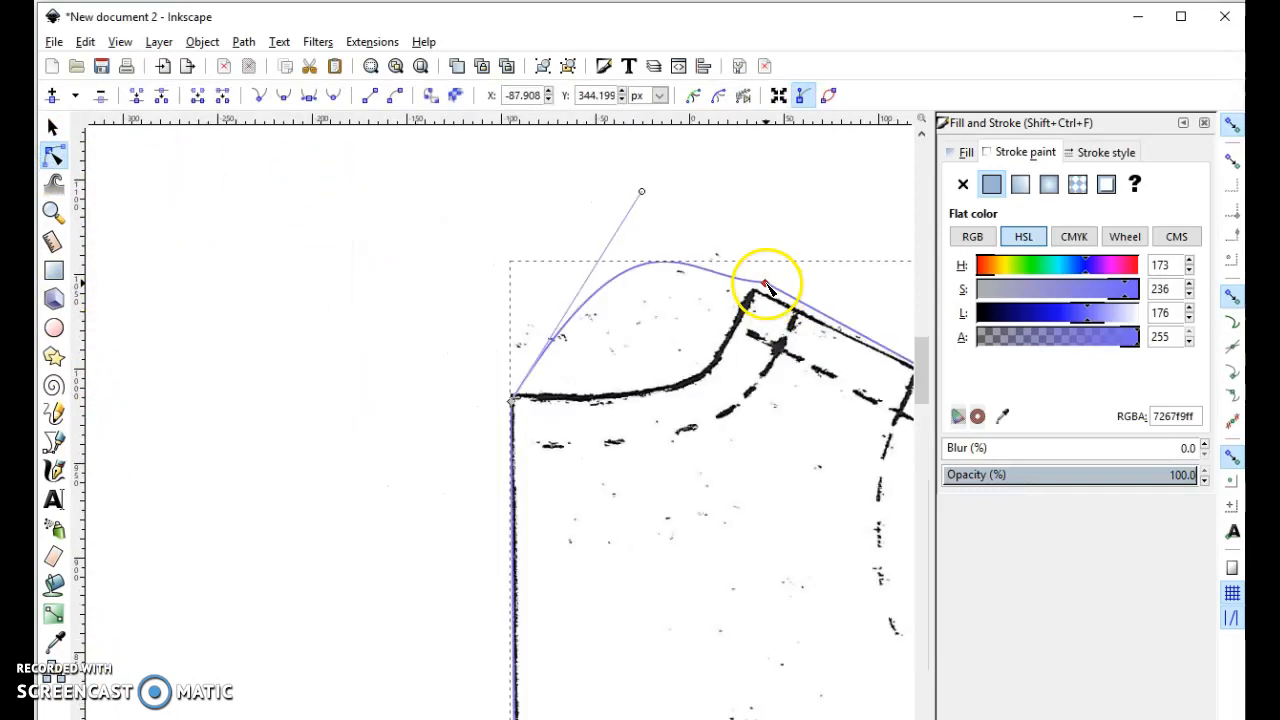
drag(763, 285, 757, 290)
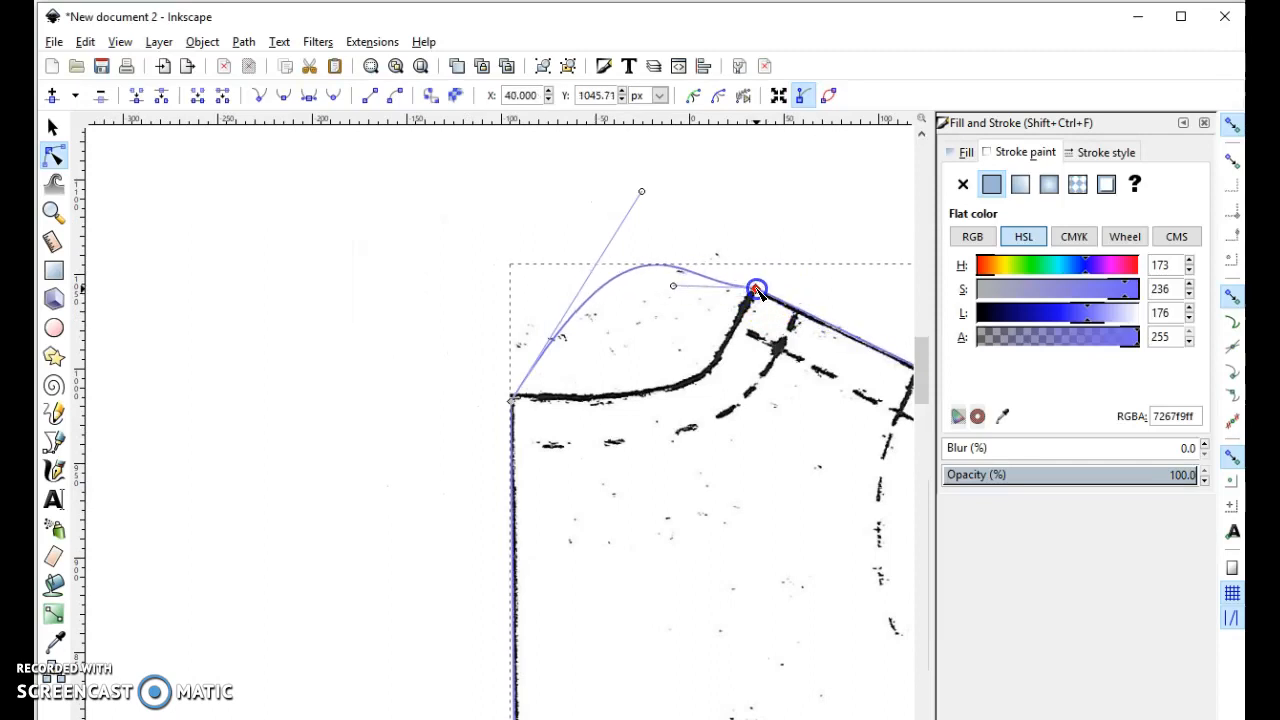
click(641, 192)
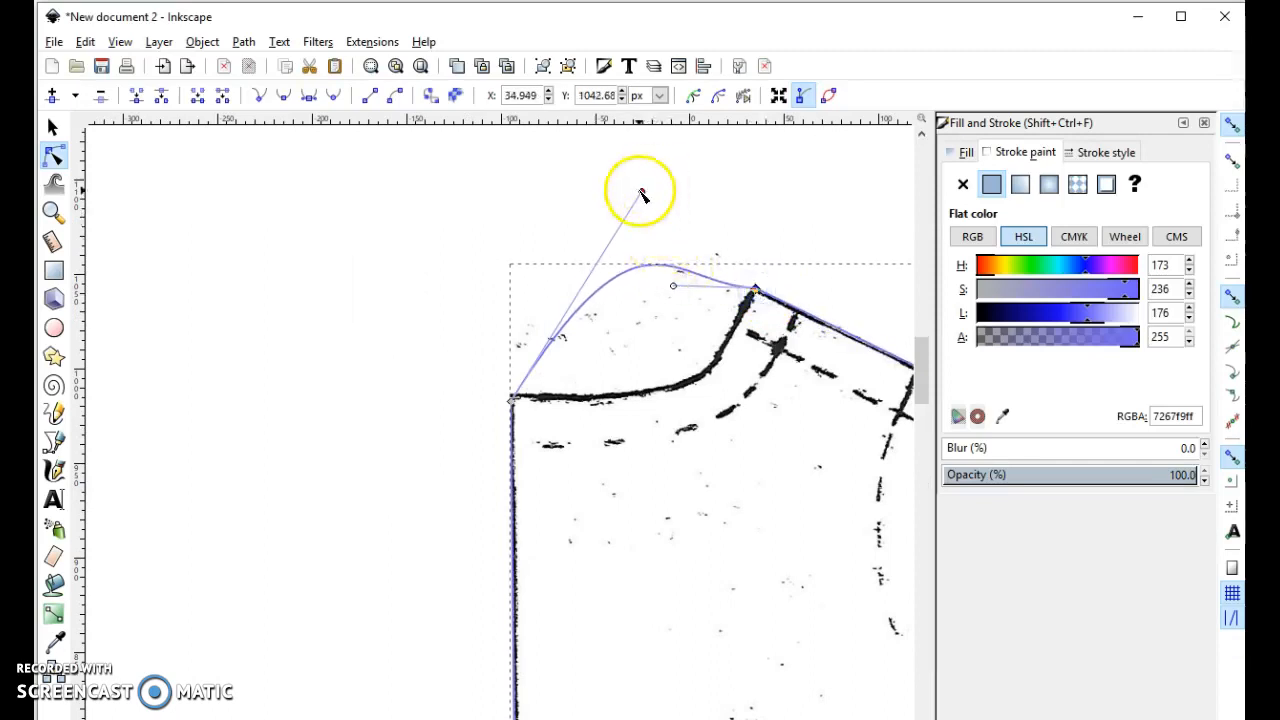
drag(641, 192, 726, 414)
drag(673, 287, 728, 352)
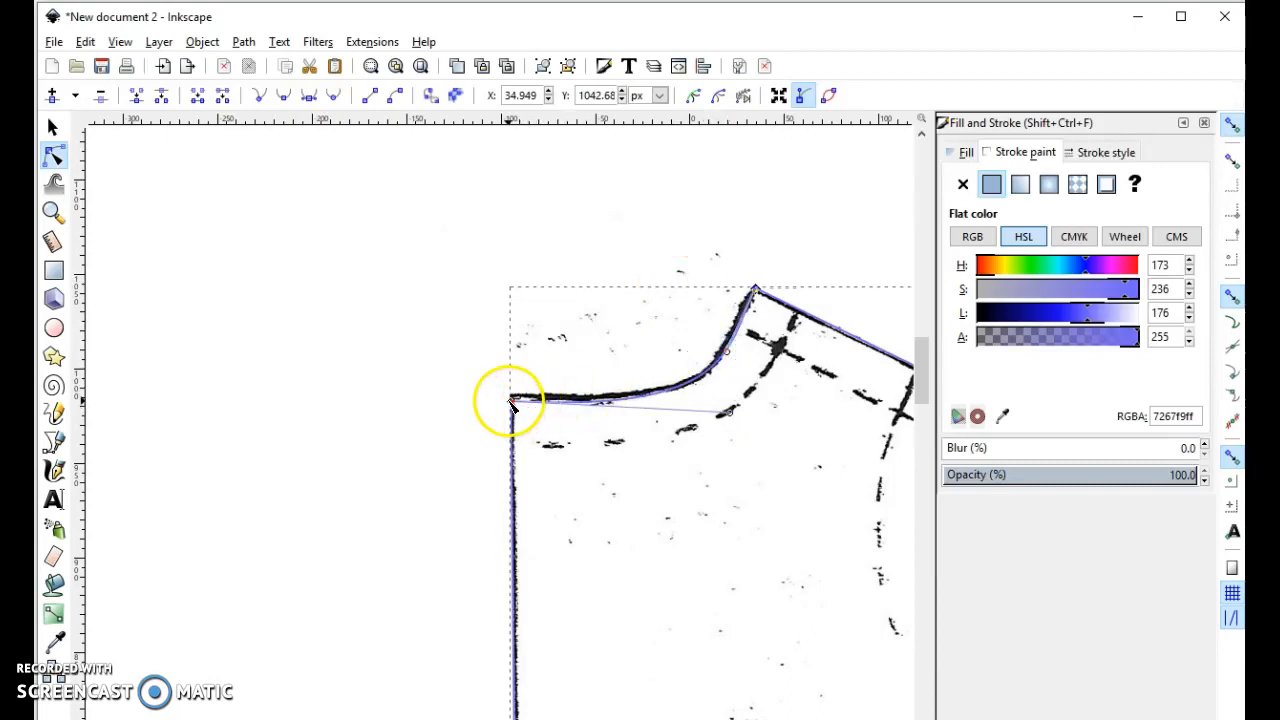
click(510, 401)
drag(509, 399, 509, 394)
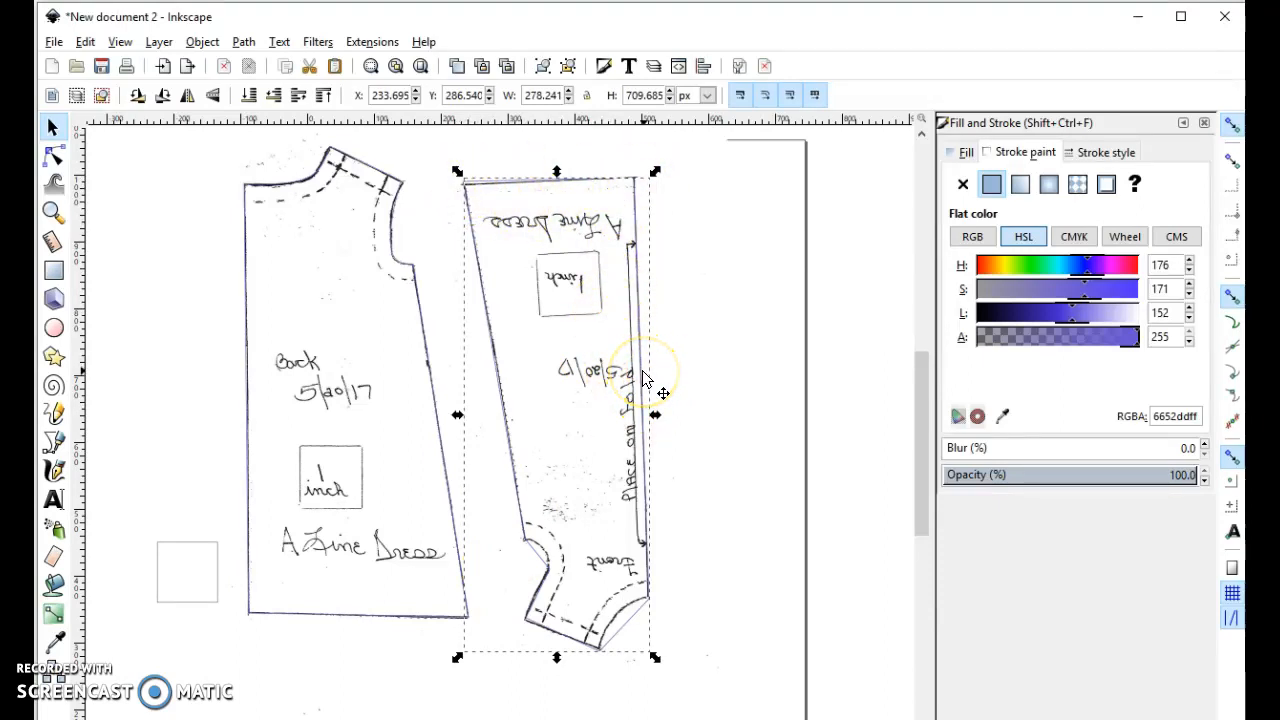
- Select all nodes of the front piece outline, make them symmetric, and convert them to corner nodes
click(54, 159)
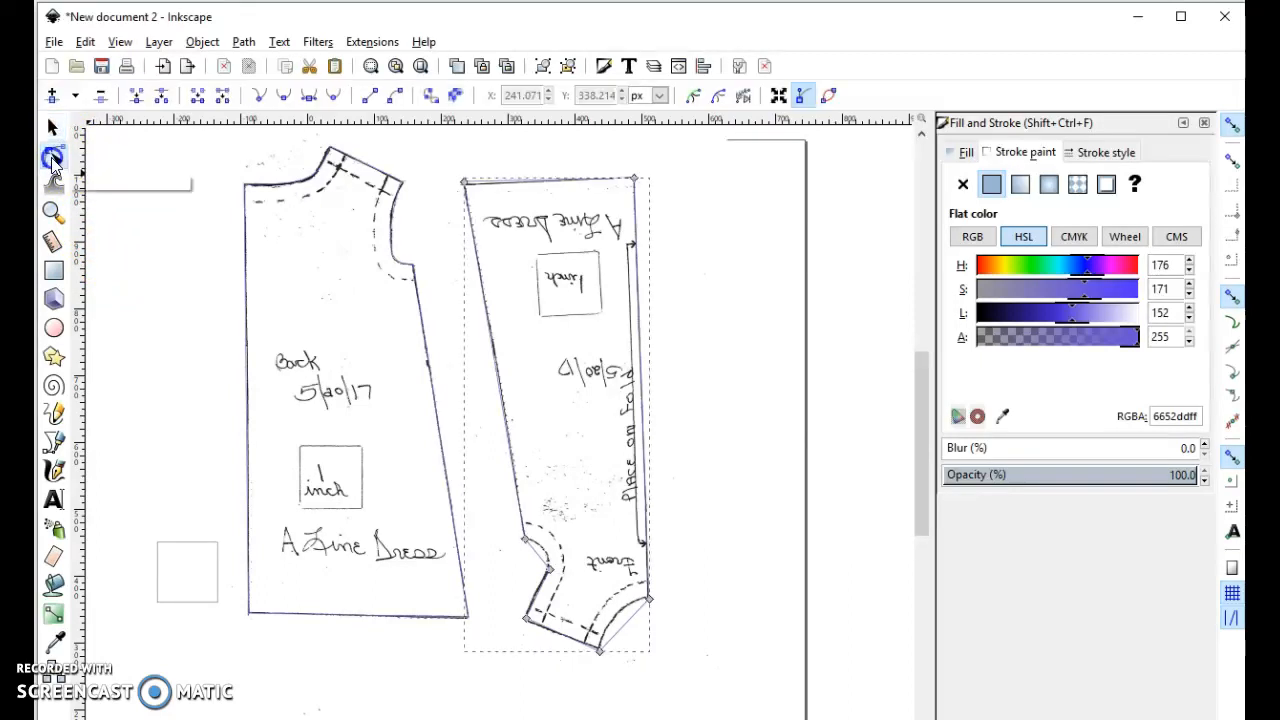
drag(493, 233, 717, 686)
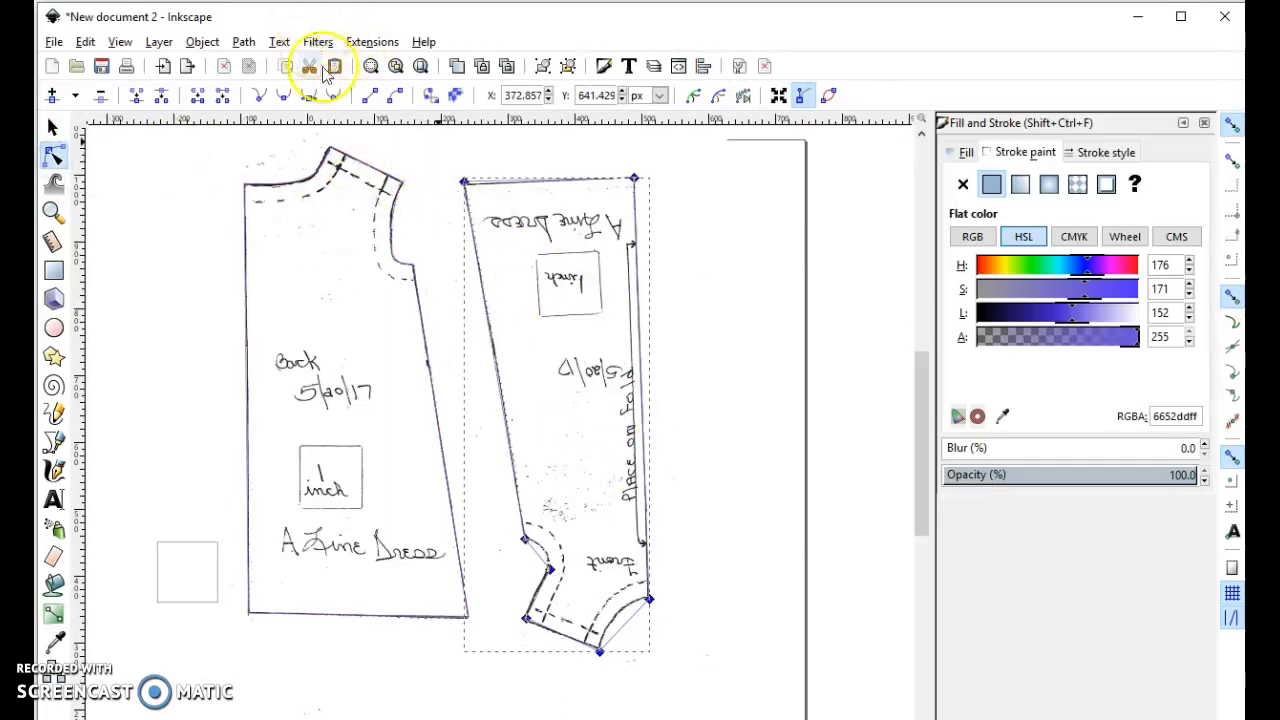
click(334, 96)
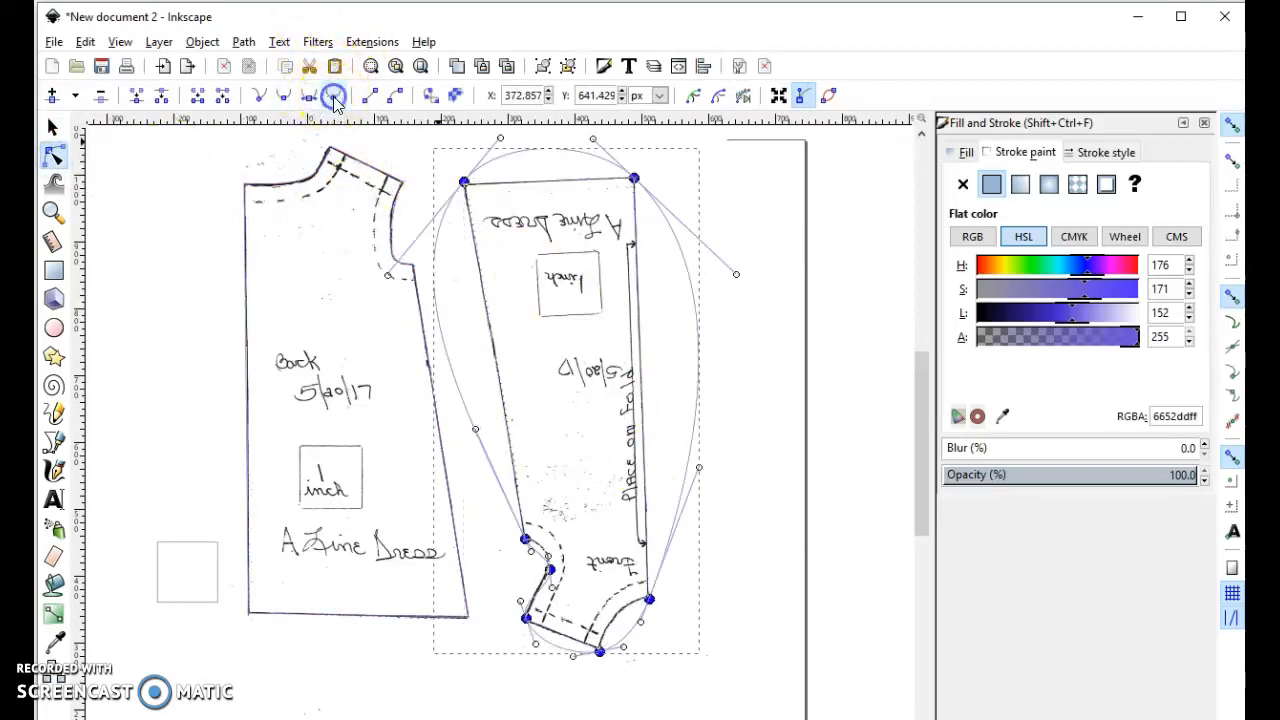
click(257, 95)
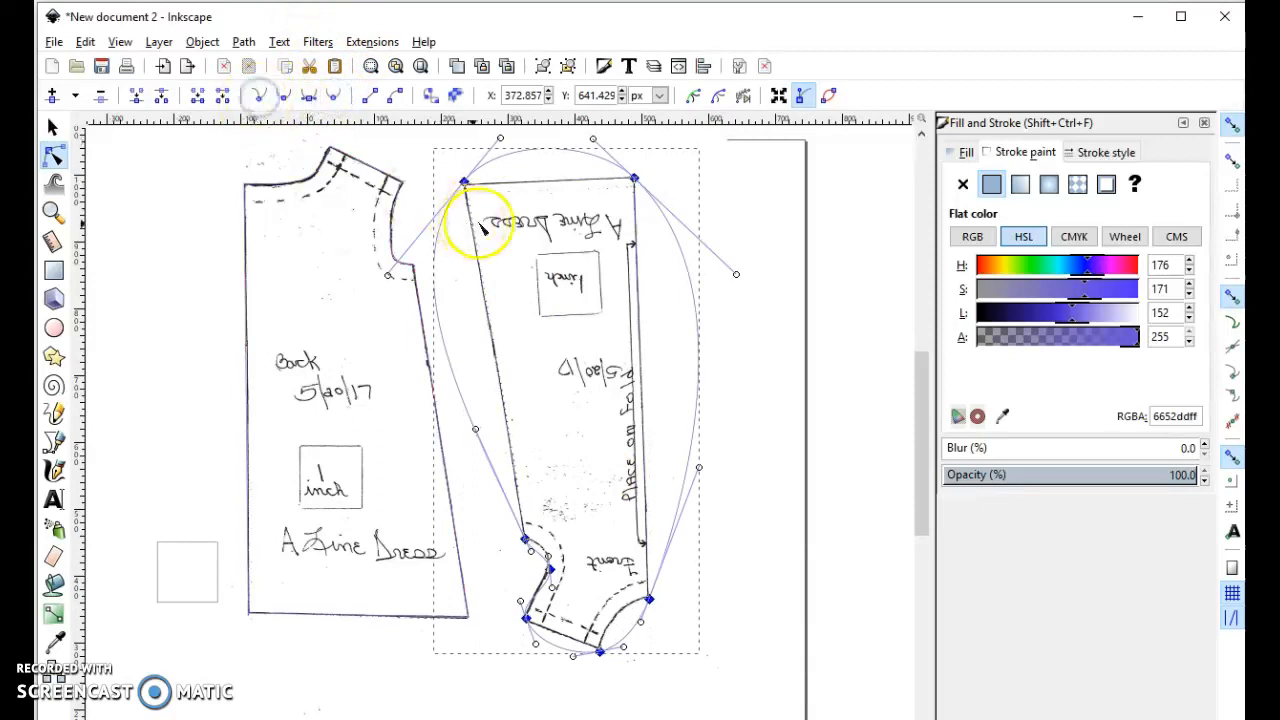
- Turn the hem, fold edge, shoulder and side seam of the front piece outline into straight lines
click(432, 164)
mouse_move(432, 164)
mouse_down()
mouse_move(568, 226)
mouse_move(688, 256)
mouse_up()
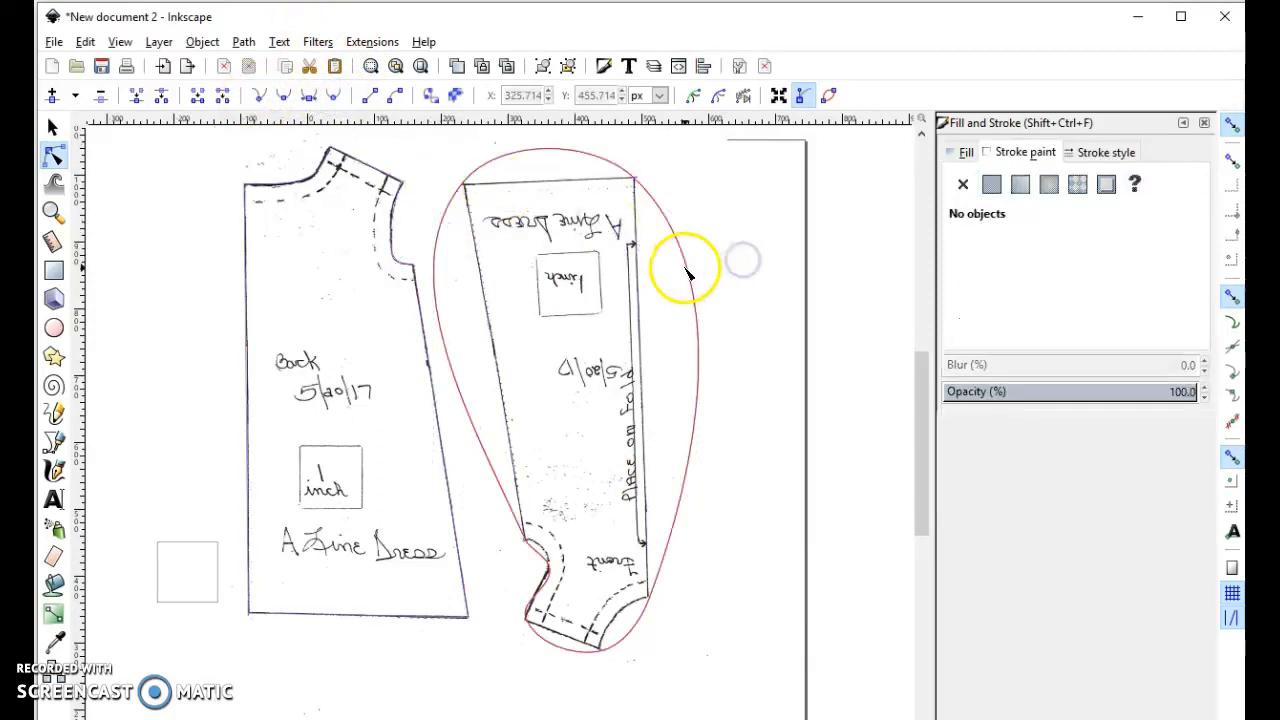
click(695, 265)
drag(452, 165, 702, 235)
click(368, 95)
drag(665, 163, 628, 610)
click(371, 95)
drag(495, 610, 717, 700)
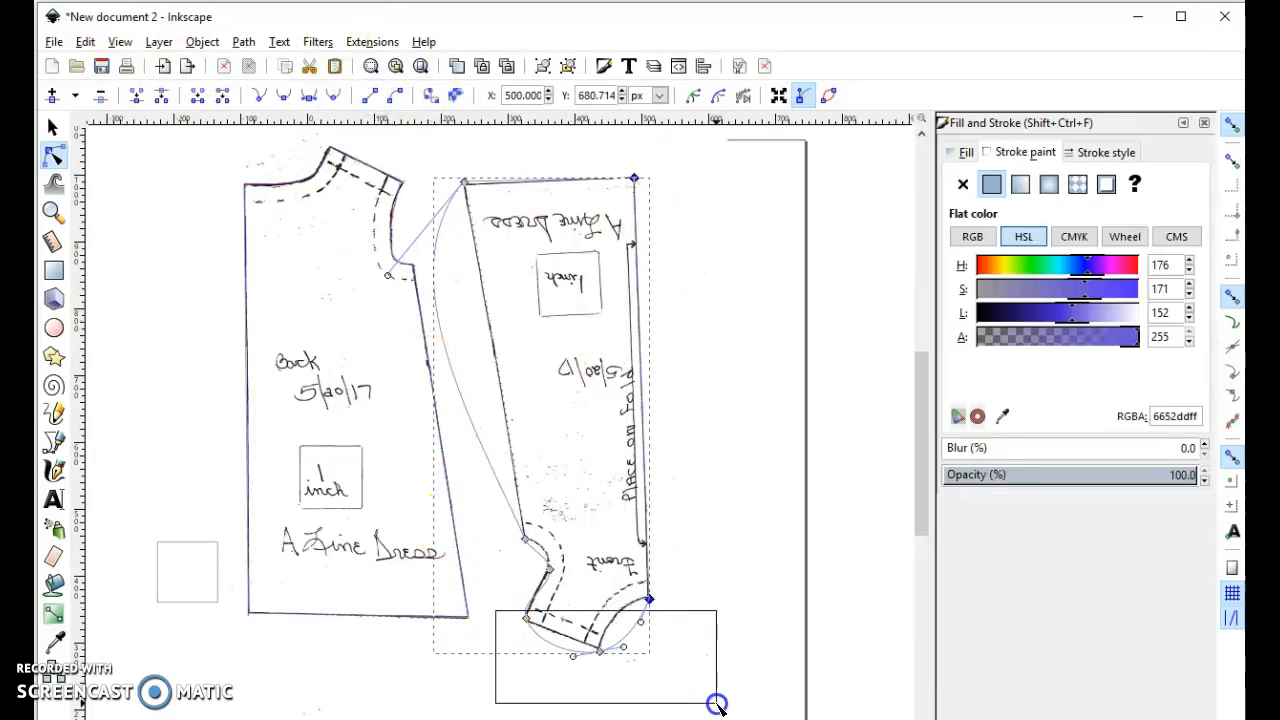
click(378, 95)
drag(428, 157, 553, 548)
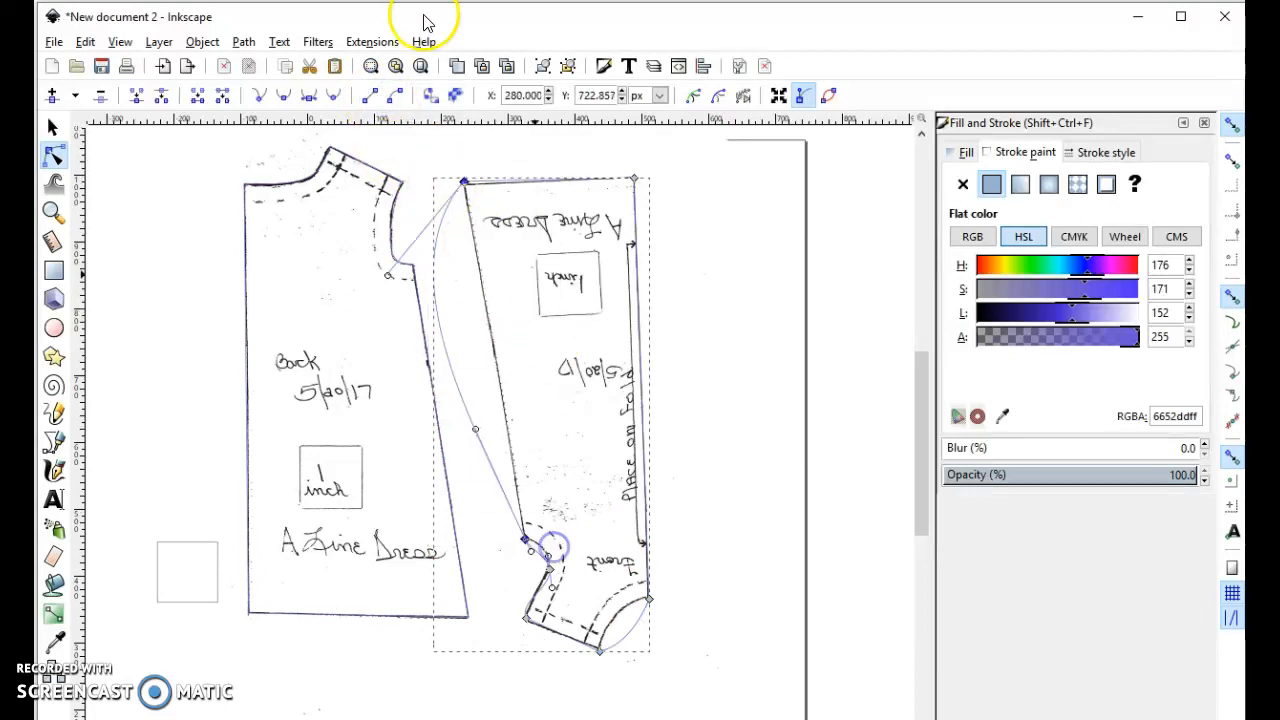
click(371, 95)
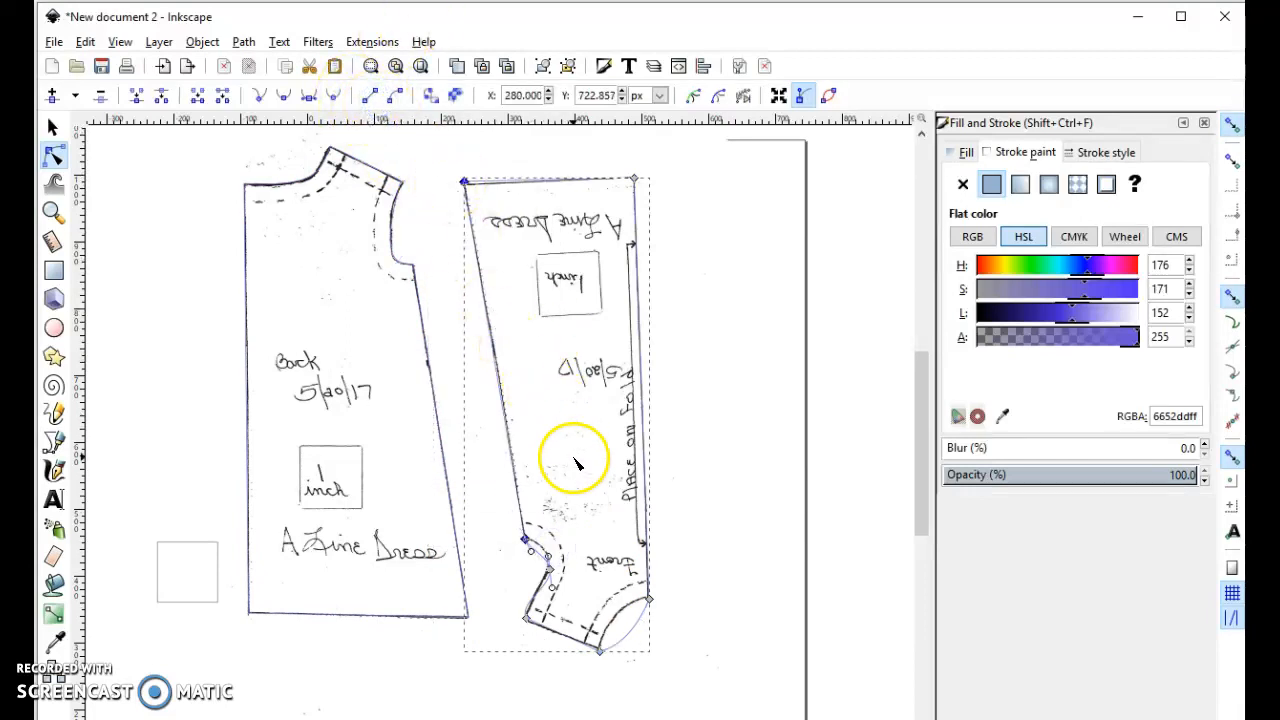
- Make the front outline's neck, shoulder and armhole nodes symmetric, convert them to corner nodes, and straighten the shoulder segment
drag(501, 523, 669, 668)
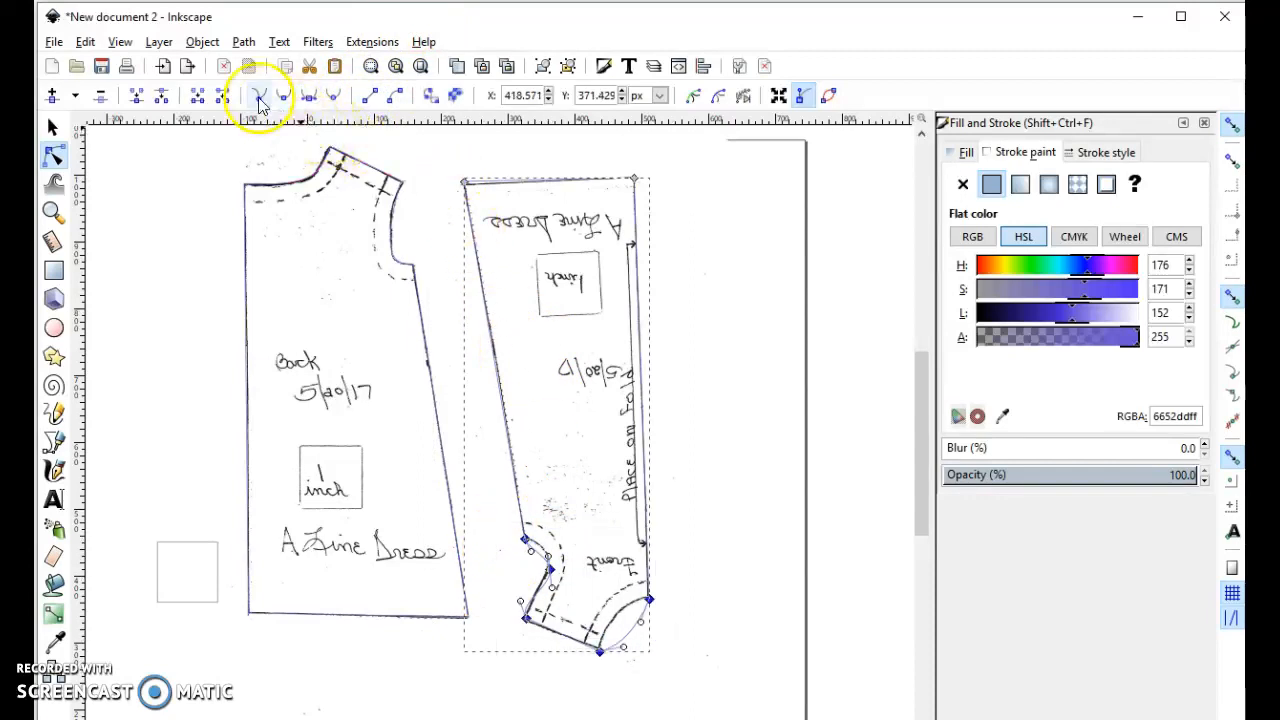
scroll(491, 314, down, 2)
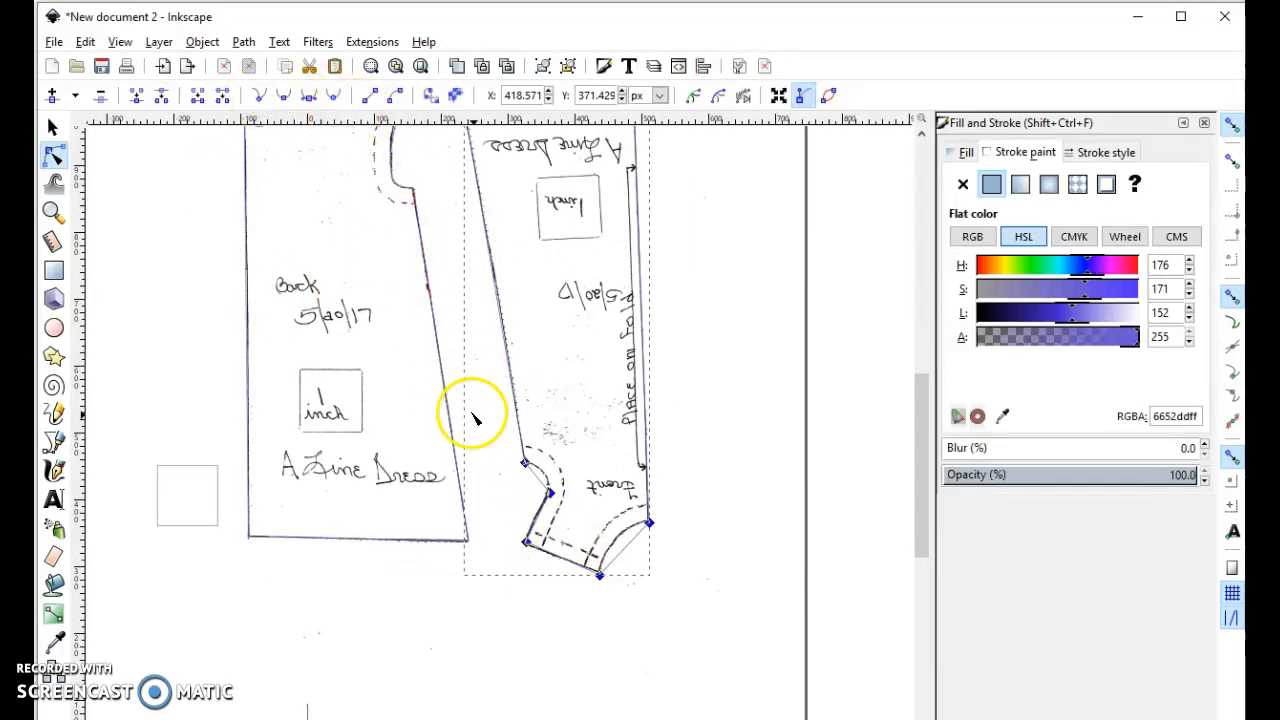
click(334, 95)
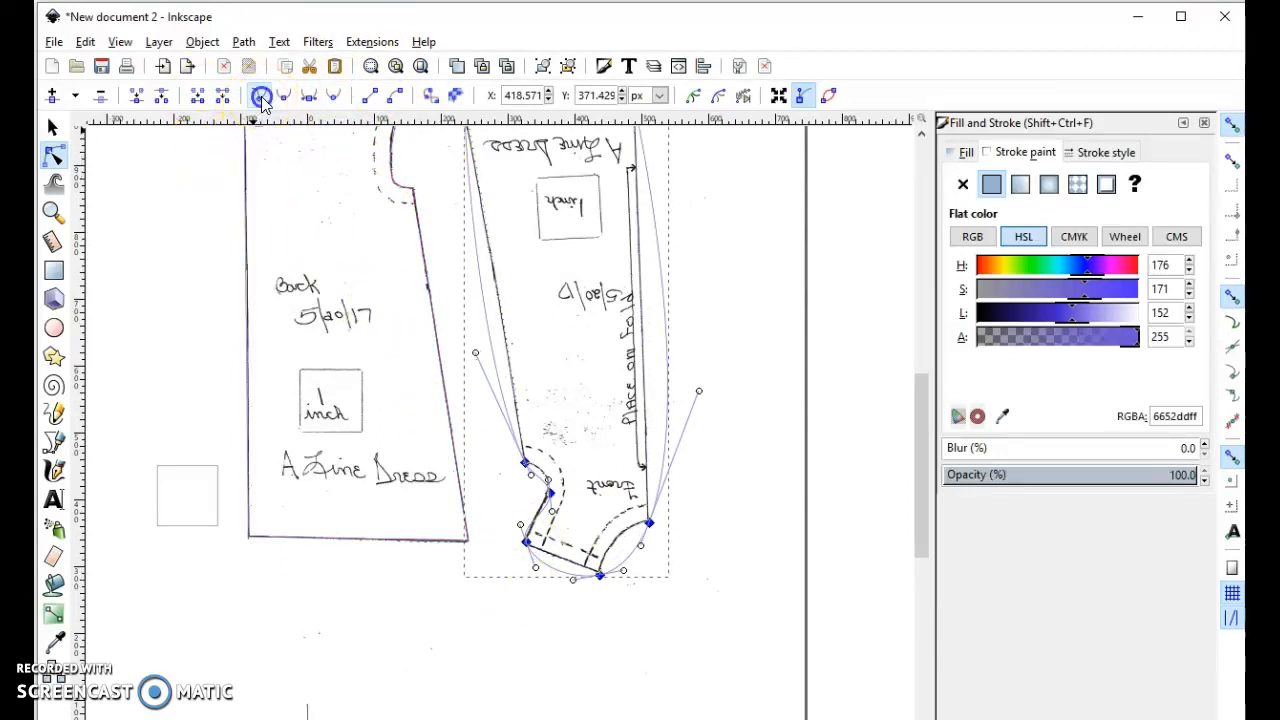
drag(500, 507, 627, 628)
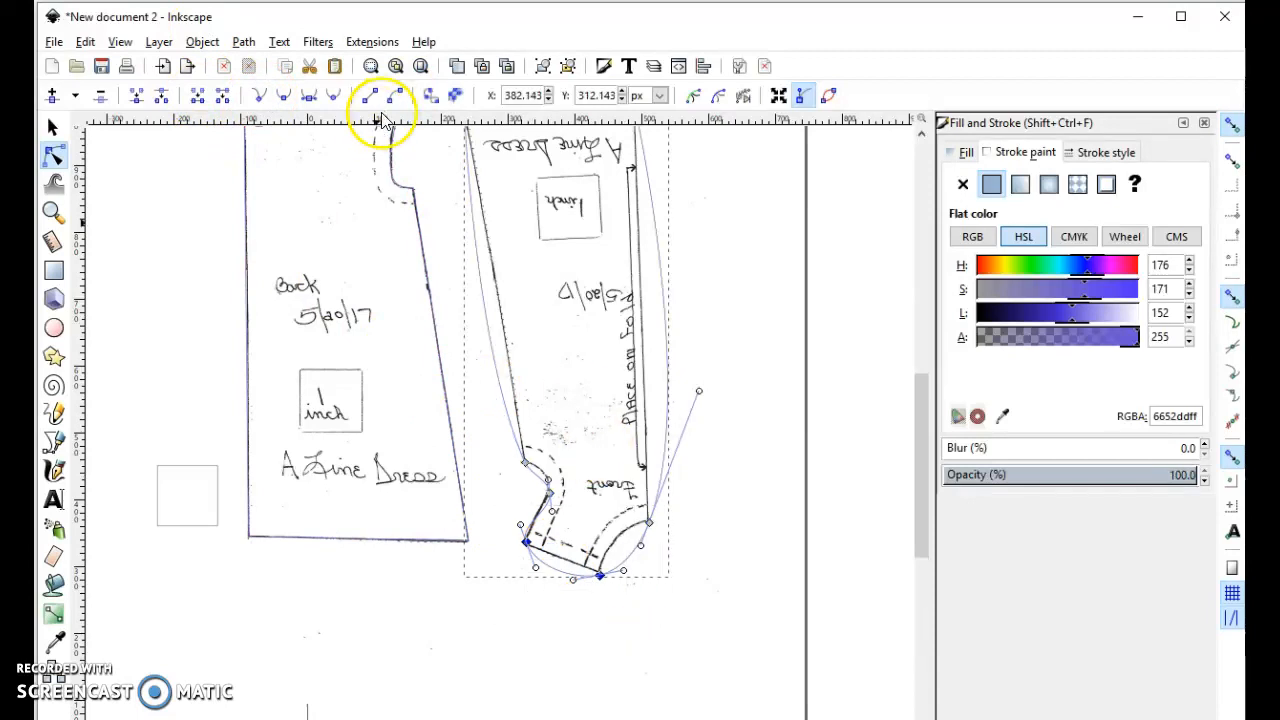
click(371, 95)
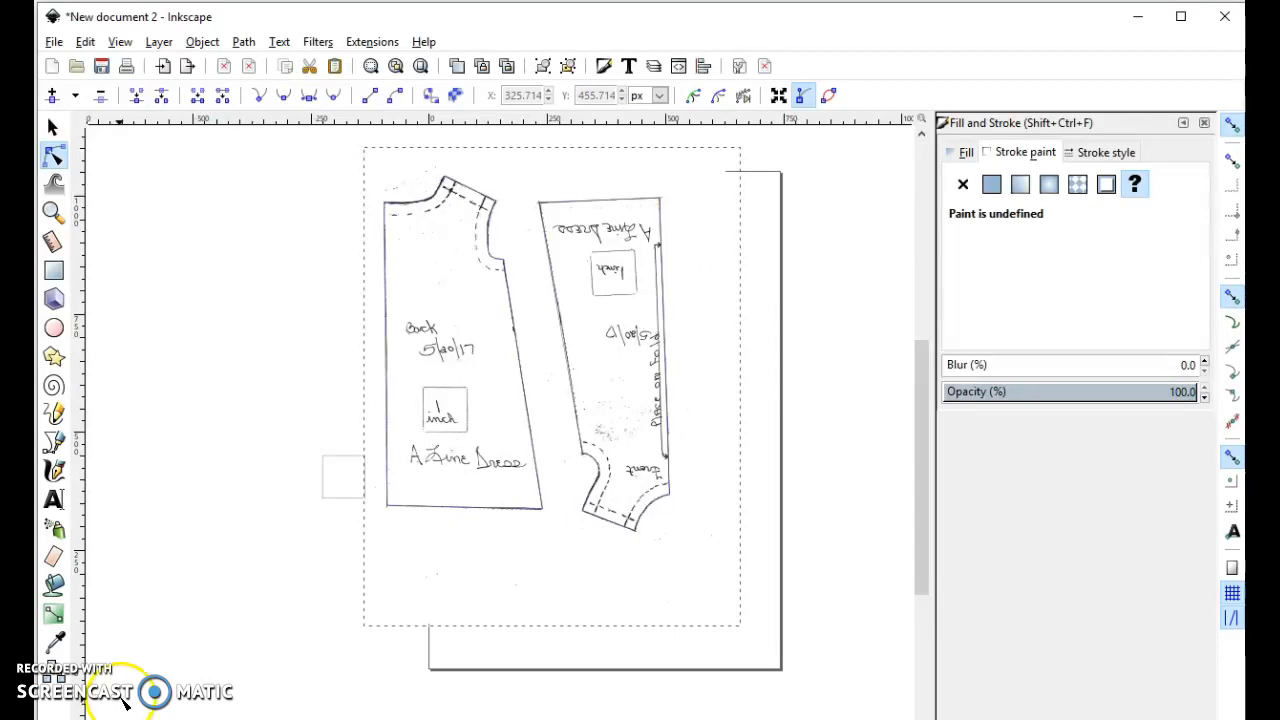
- Inset the back piece outline repeatedly toward the dashed seam line until it is about 284 px wide and 648 px high
click(435, 512)
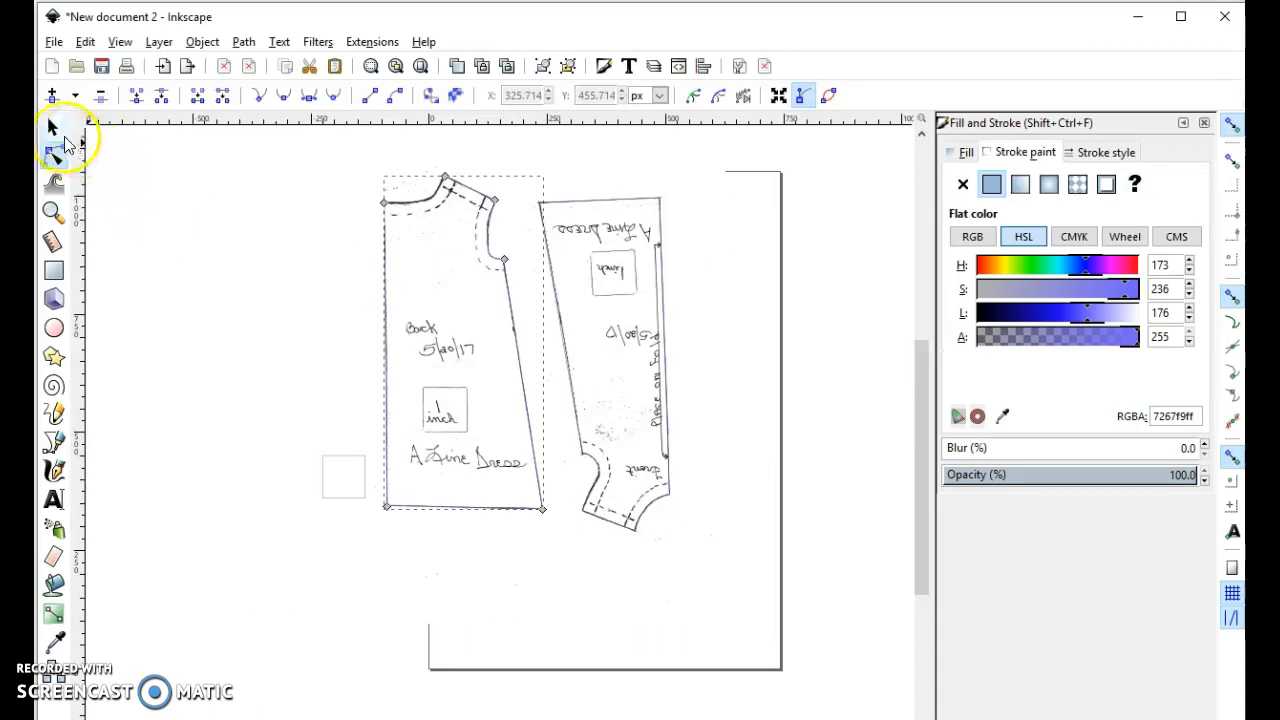
click(55, 127)
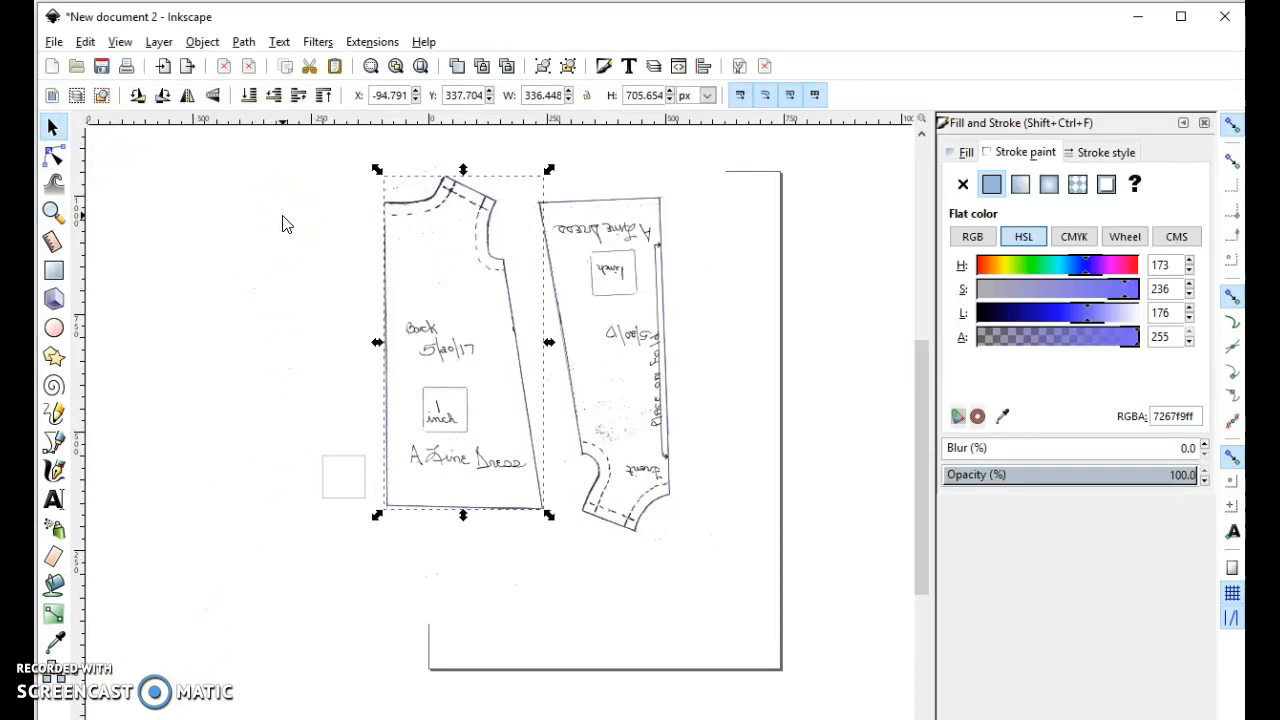
click(203, 42)
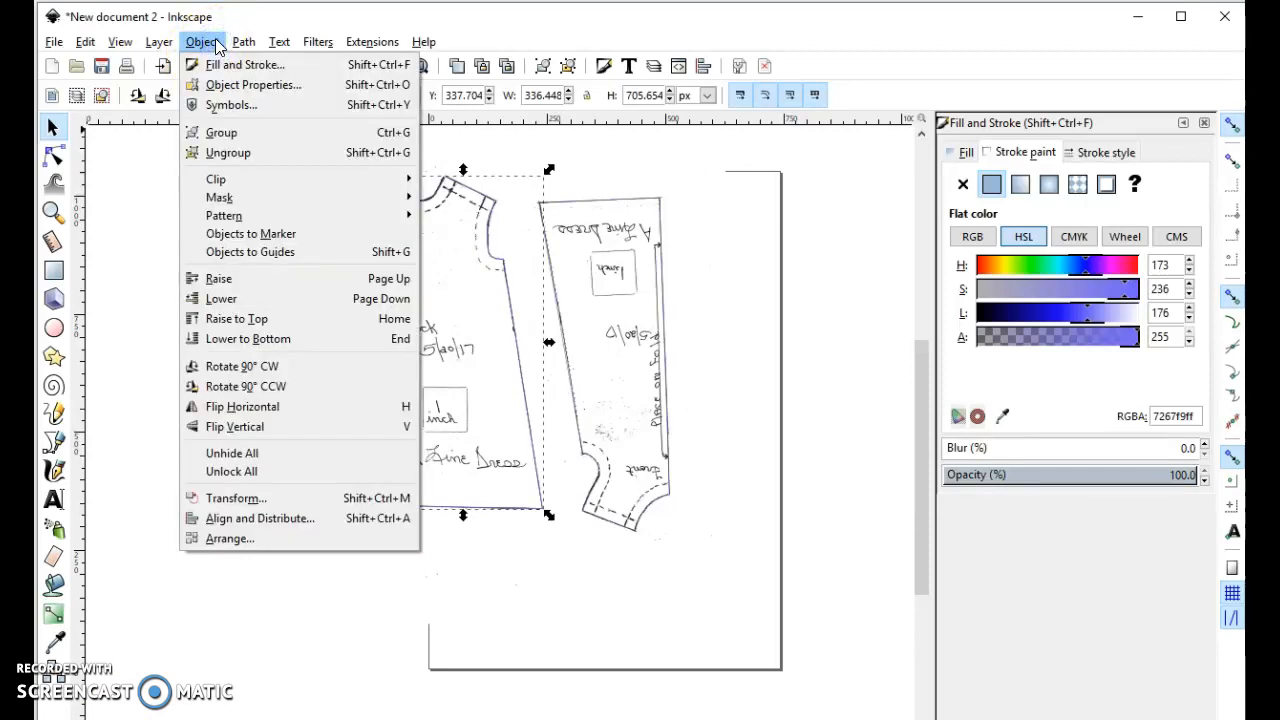
mouse_move(244, 42)
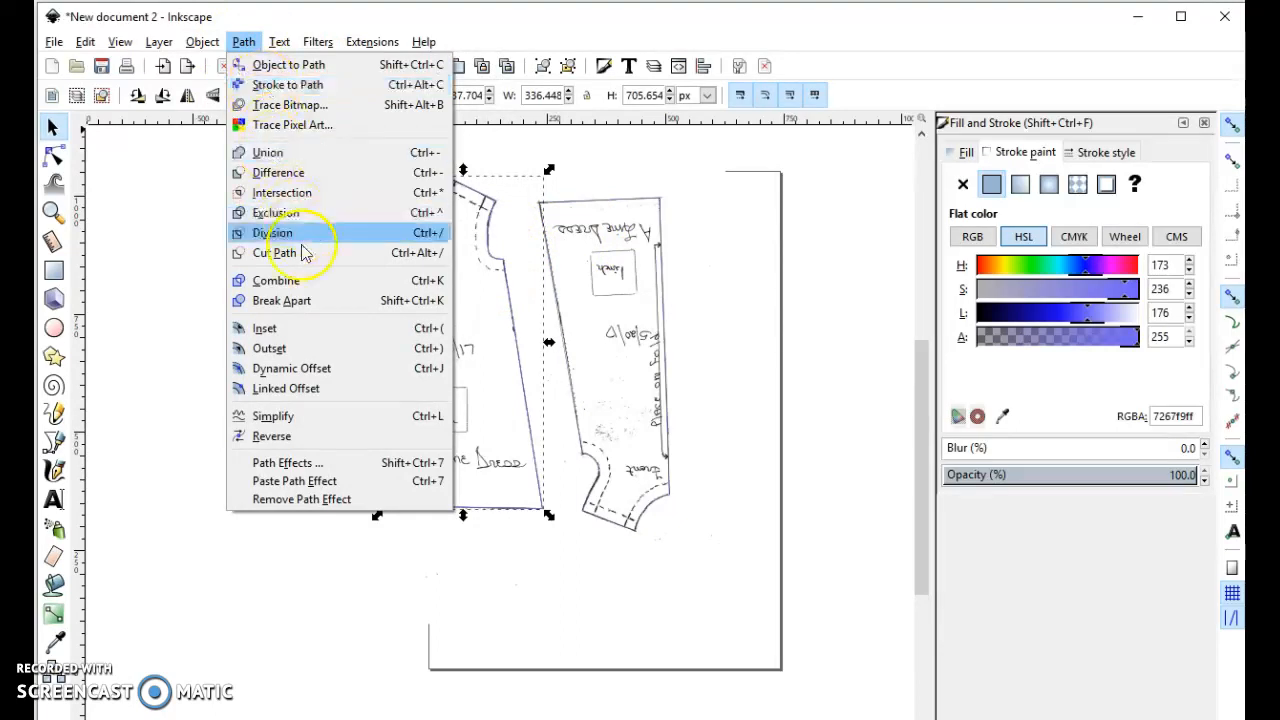
click(318, 335)
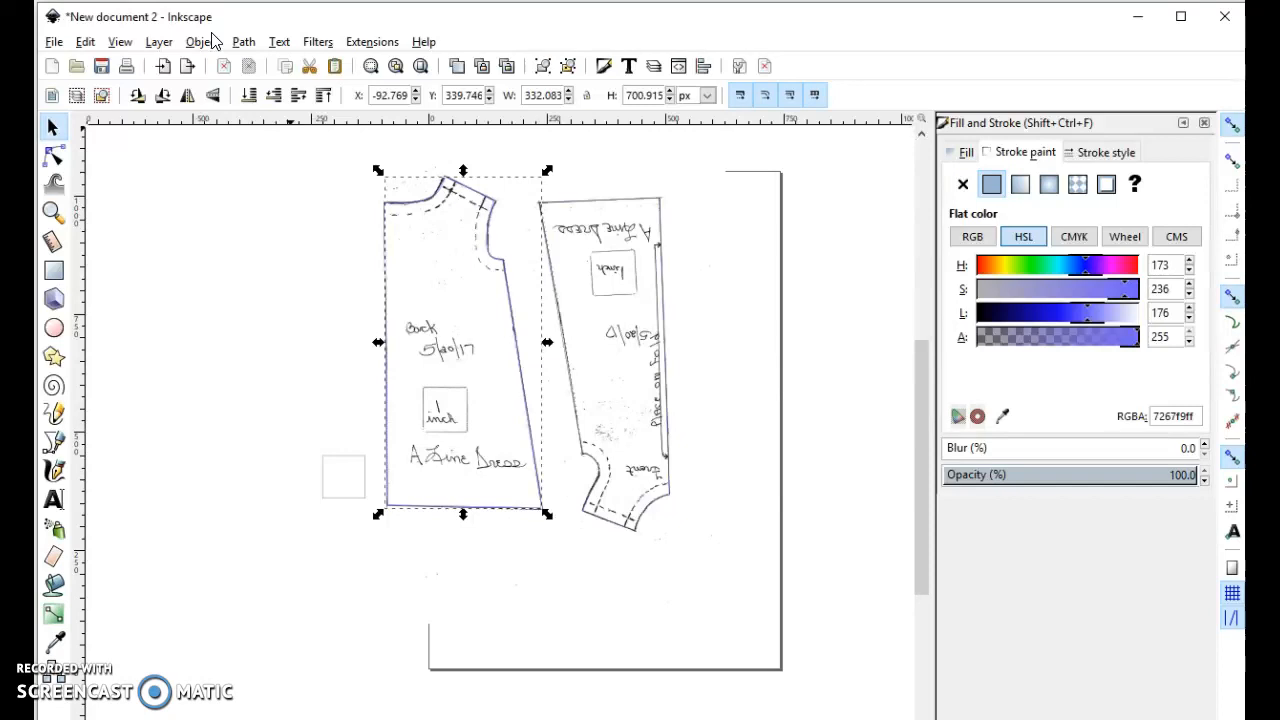
key(ctrl+()
key(ctrl+()
key(ctrl+()
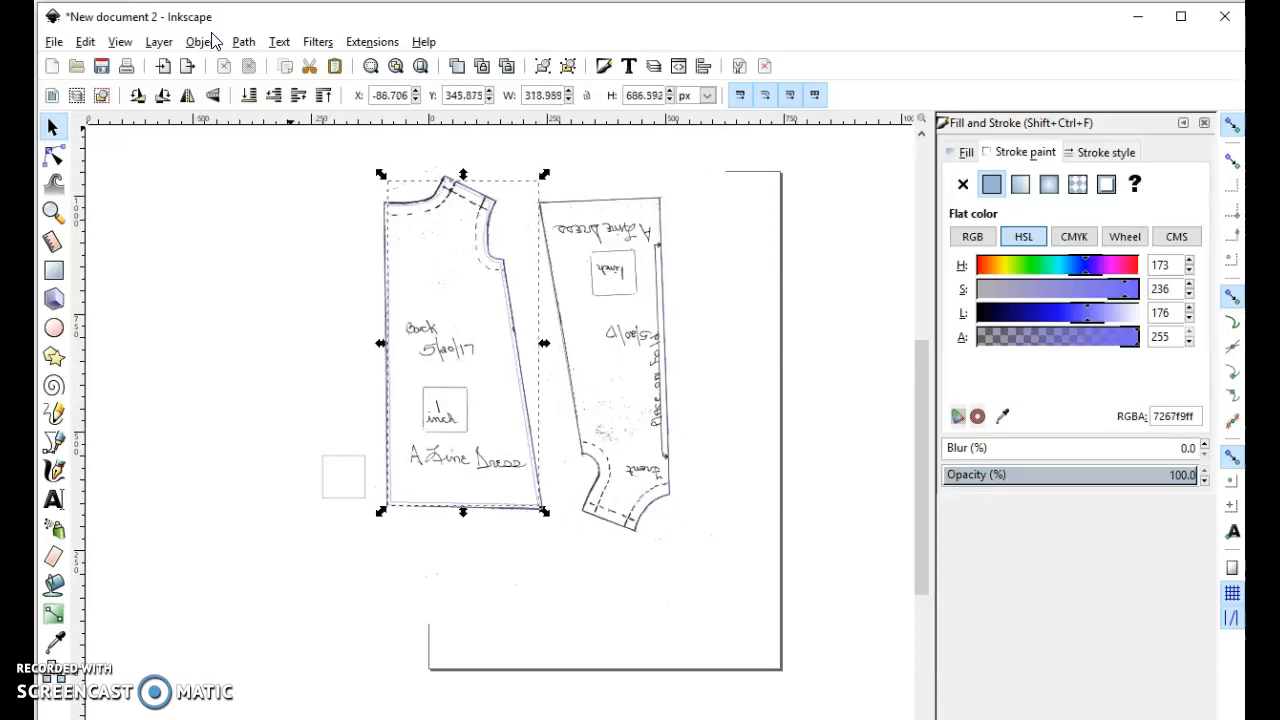
key(ctrl+()
key(ctrl+()
key(ctrl+()
key(ctrl+()
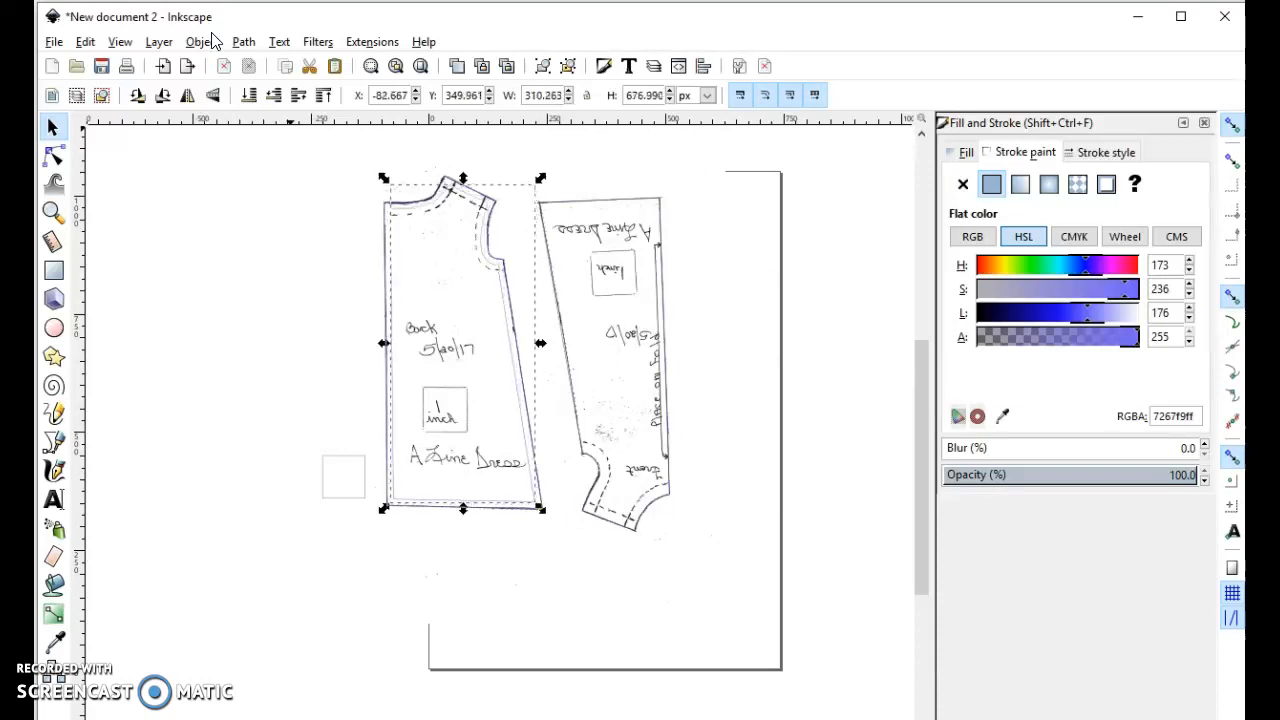
key(ctrl+()
key(ctrl+()
key(ctrl+()
key(ctrl+()
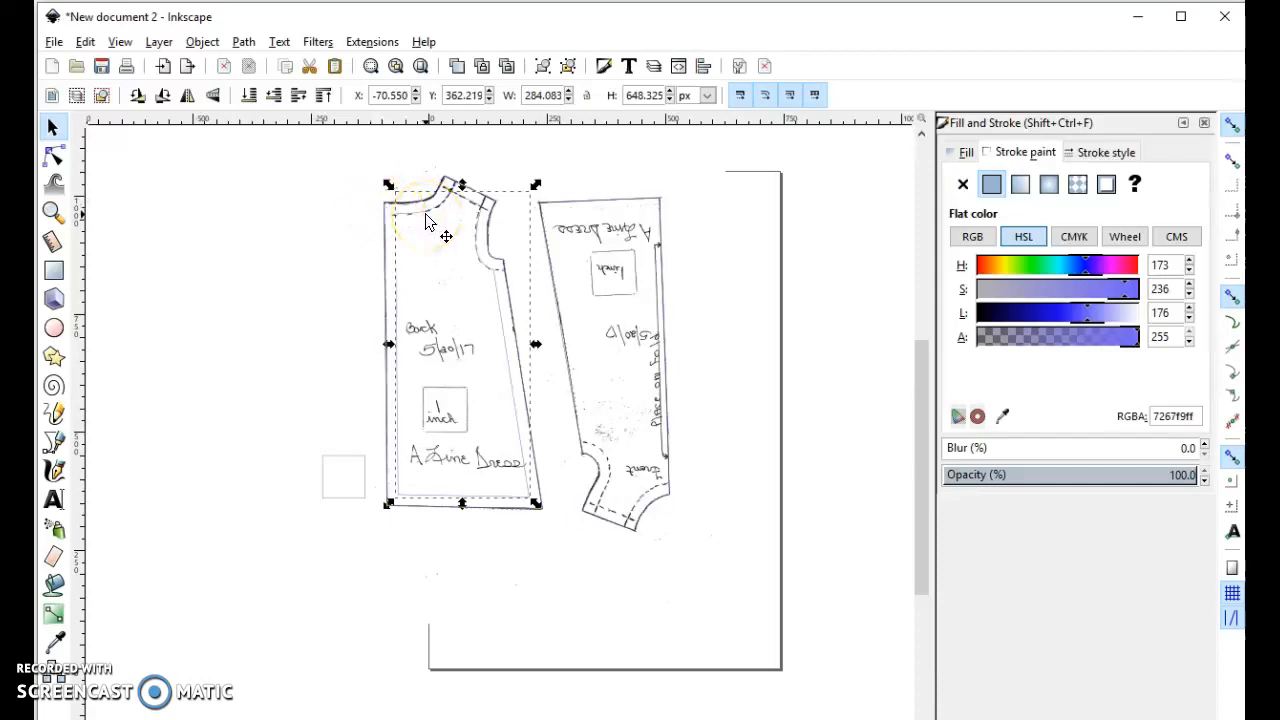
- Give the inset outline of the back piece a dashed stroke
click(1093, 153)
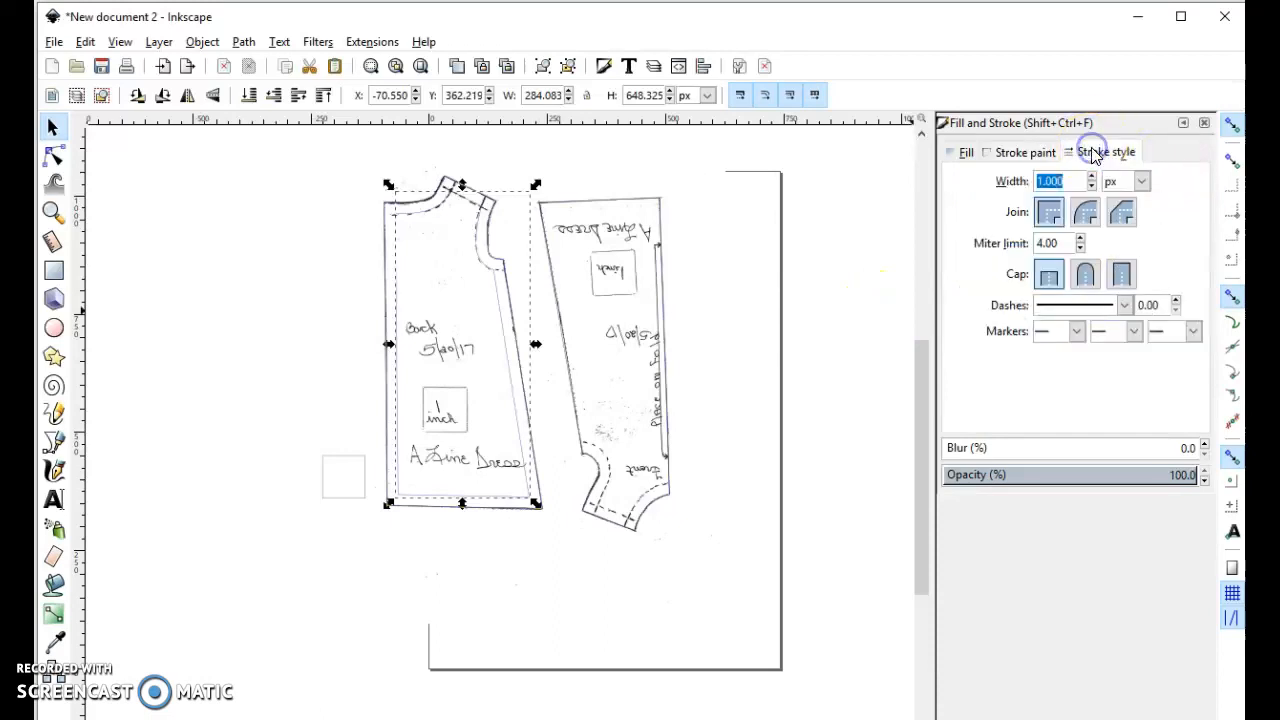
click(1125, 305)
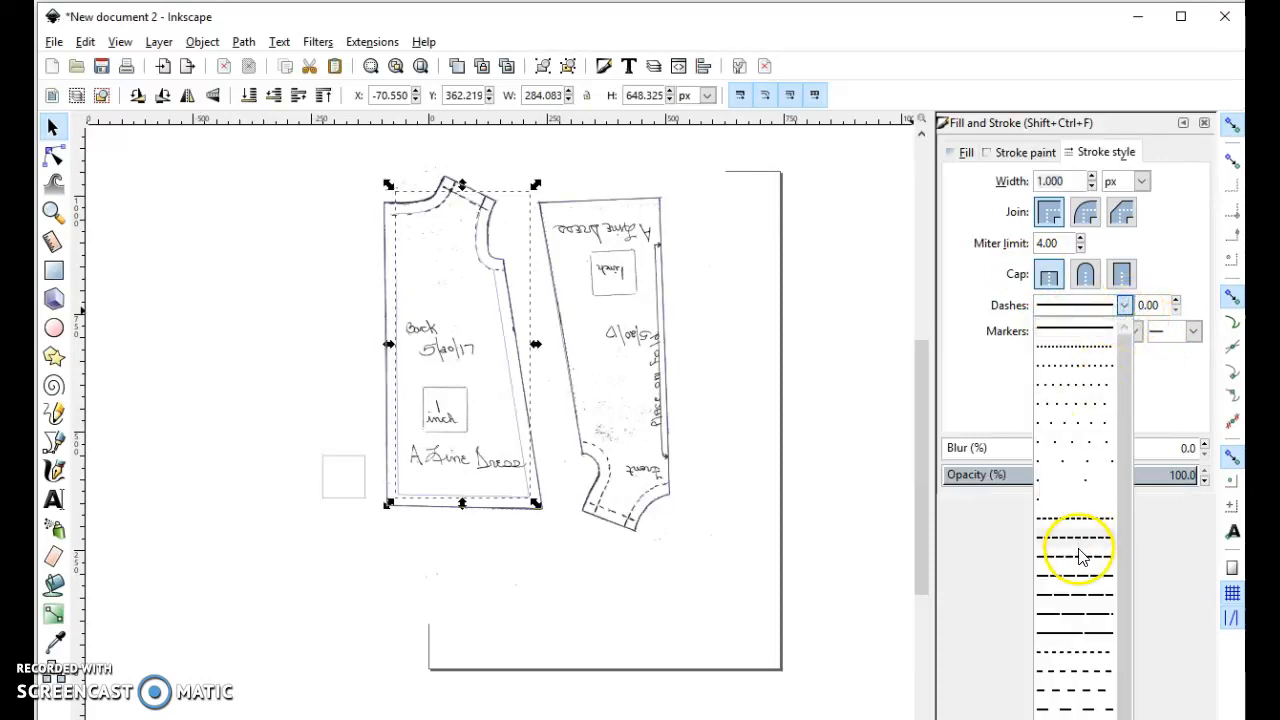
click(1075, 688)
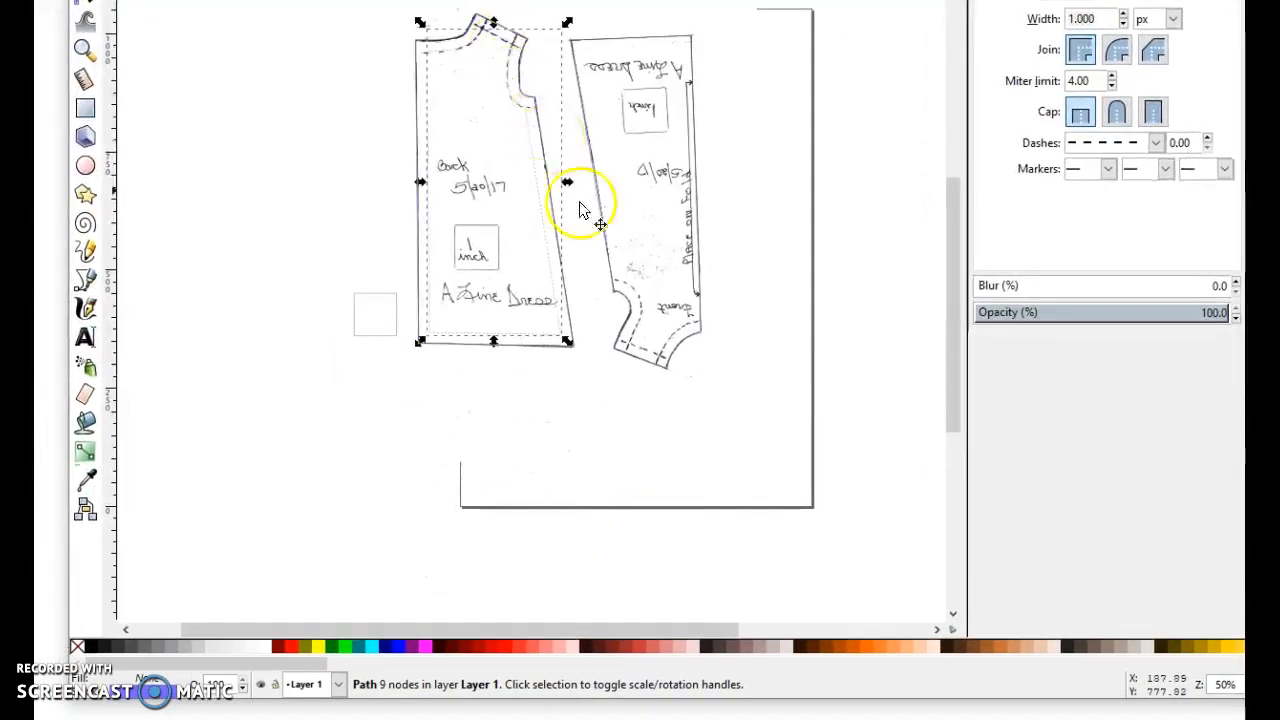
- Review the inset outline's fill and stroke settings and examine its dashed line along the whole back piece
click(122, 680)
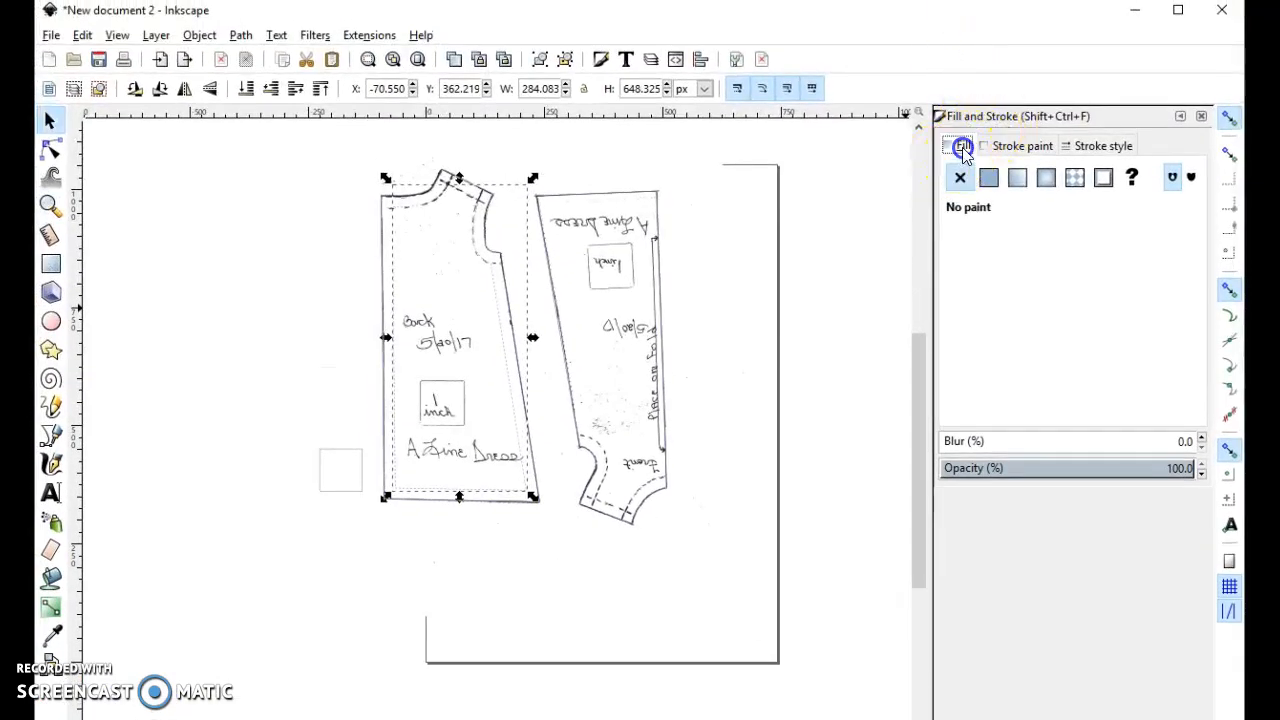
click(1027, 146)
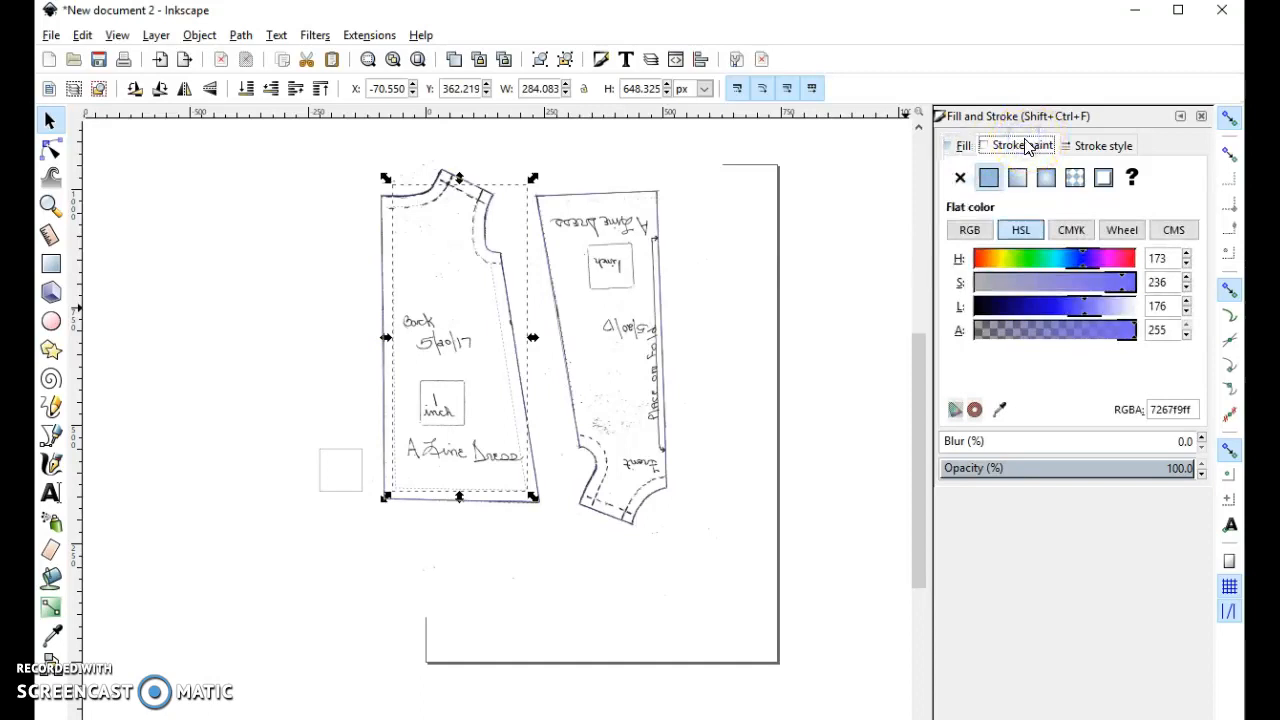
click(1104, 148)
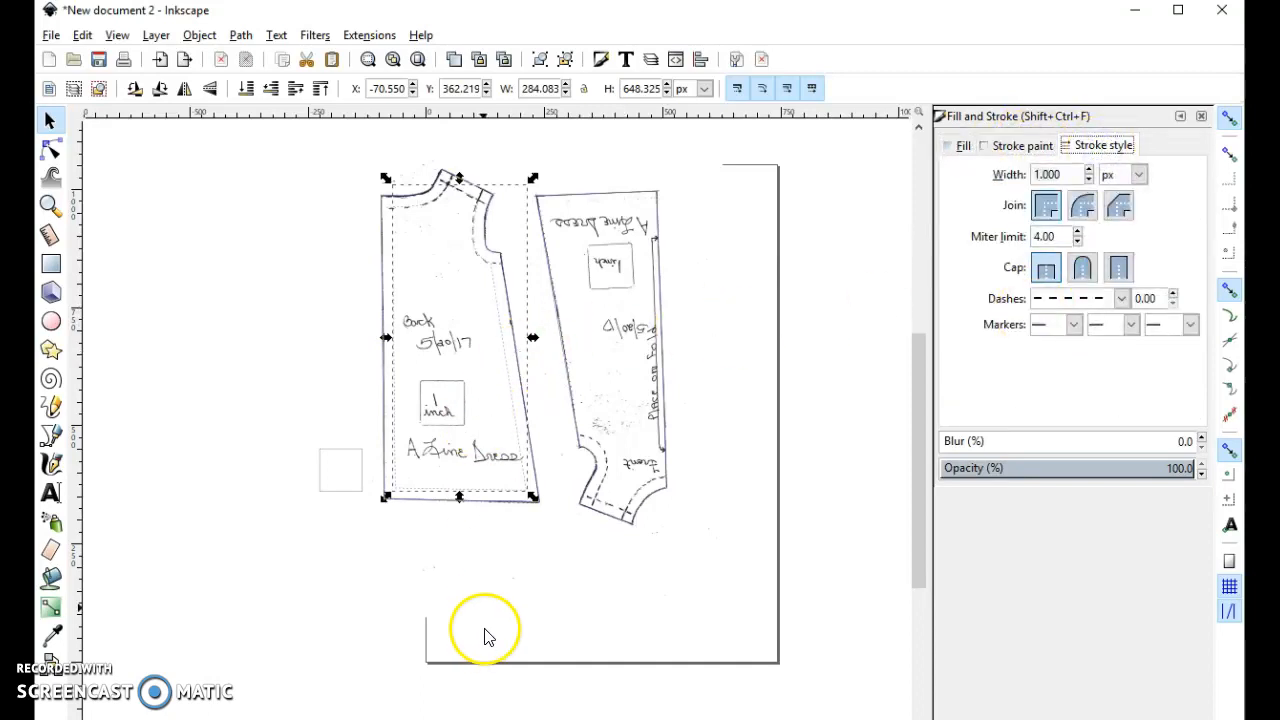
scroll(503, 606, up, 2)
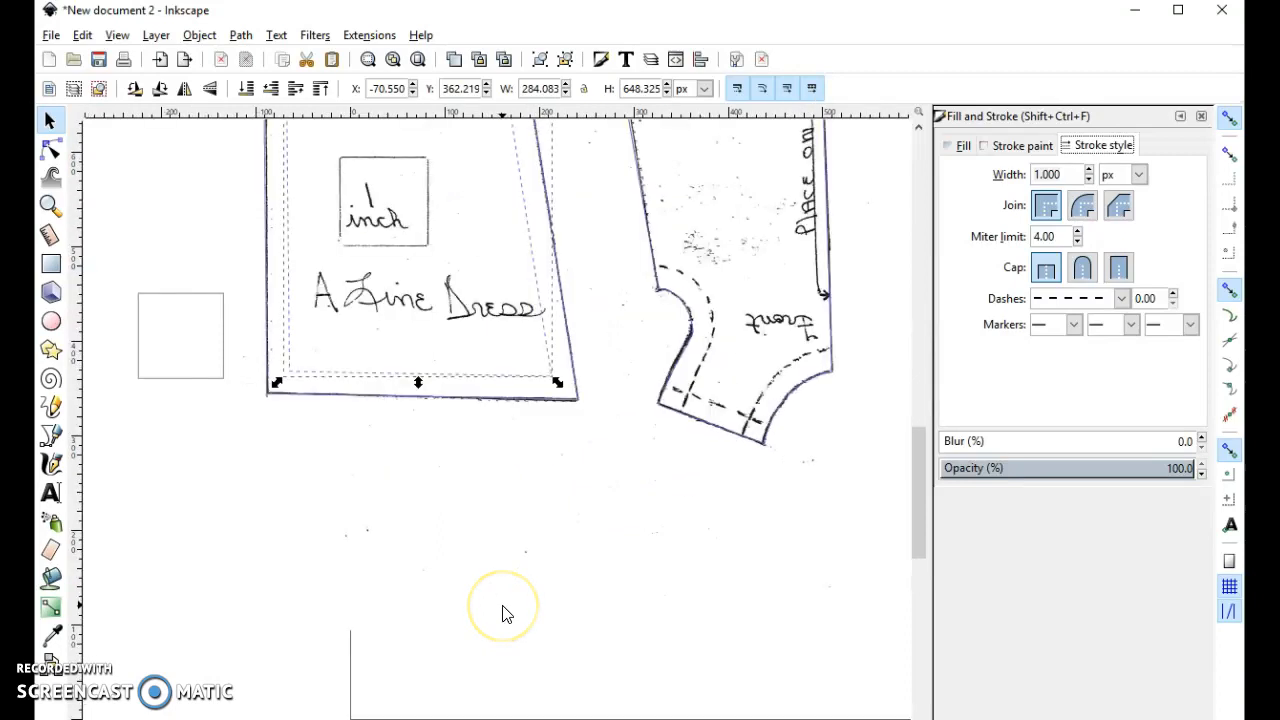
scroll(503, 606, up, 10)
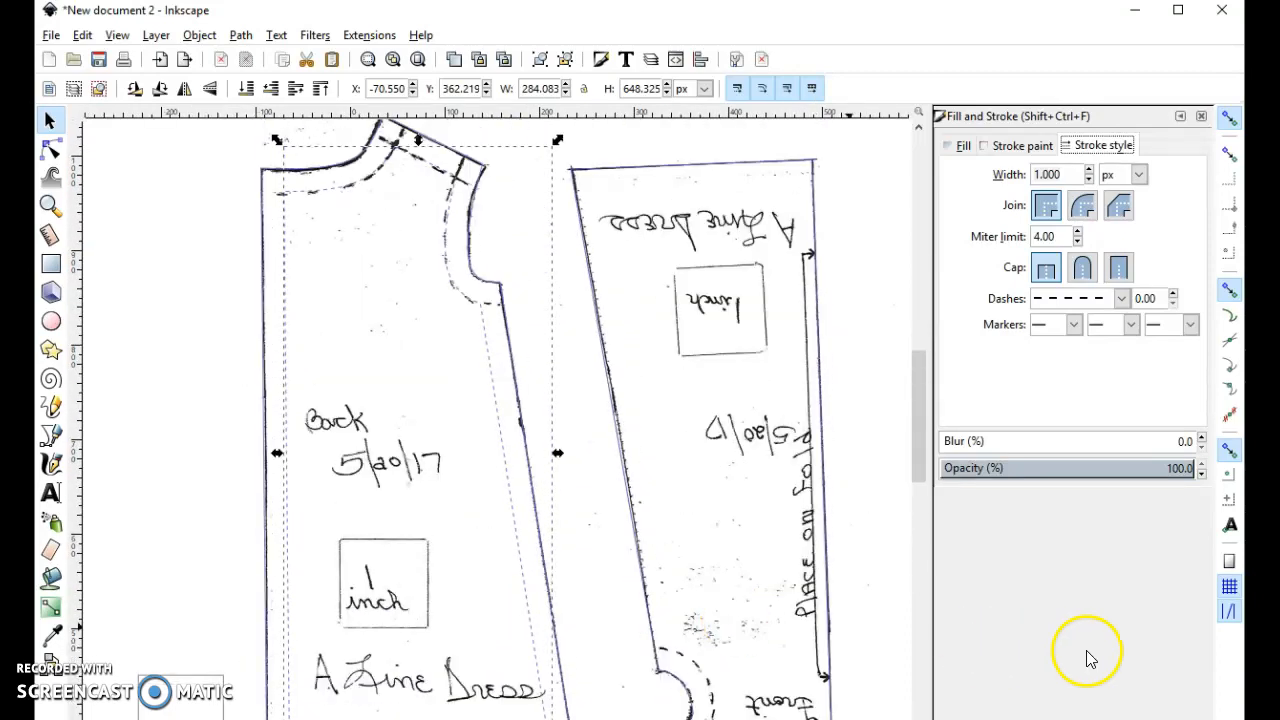
scroll(590, 579, down, 5)
scroll(590, 579, up, 3)
scroll(586, 577, up, 2)
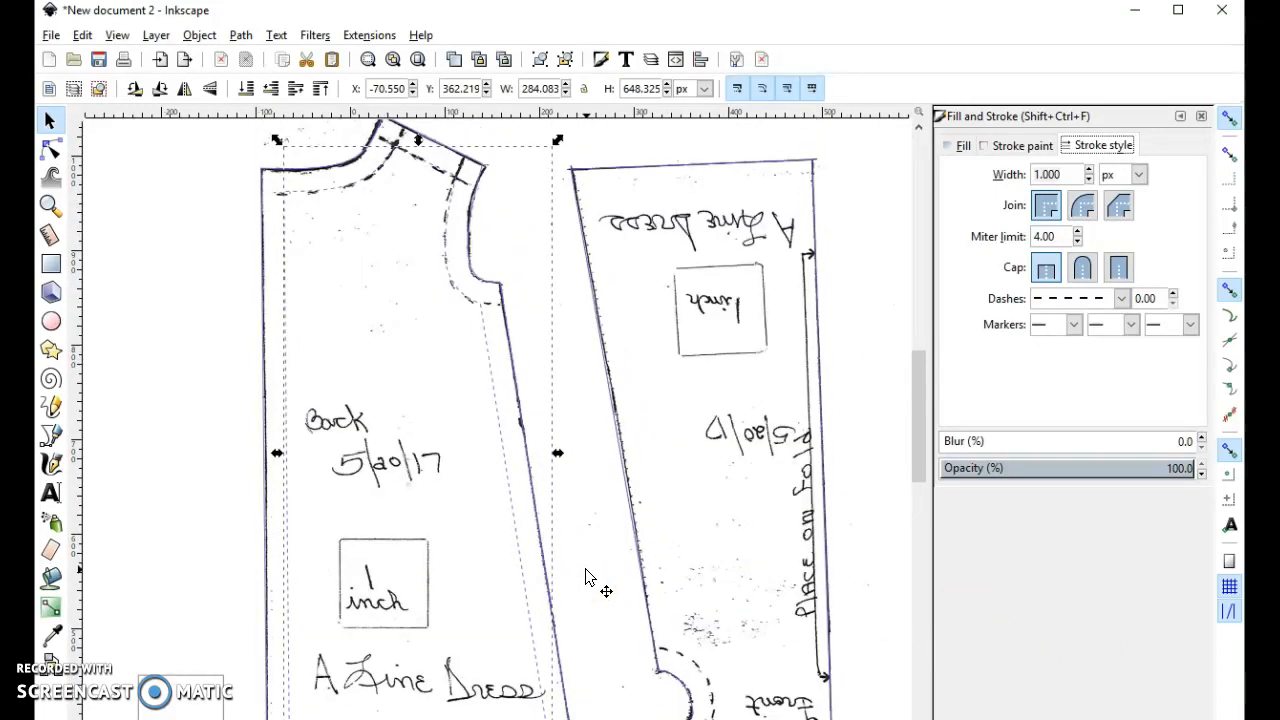
scroll(586, 577, down, 3)
scroll(586, 577, up, 3)
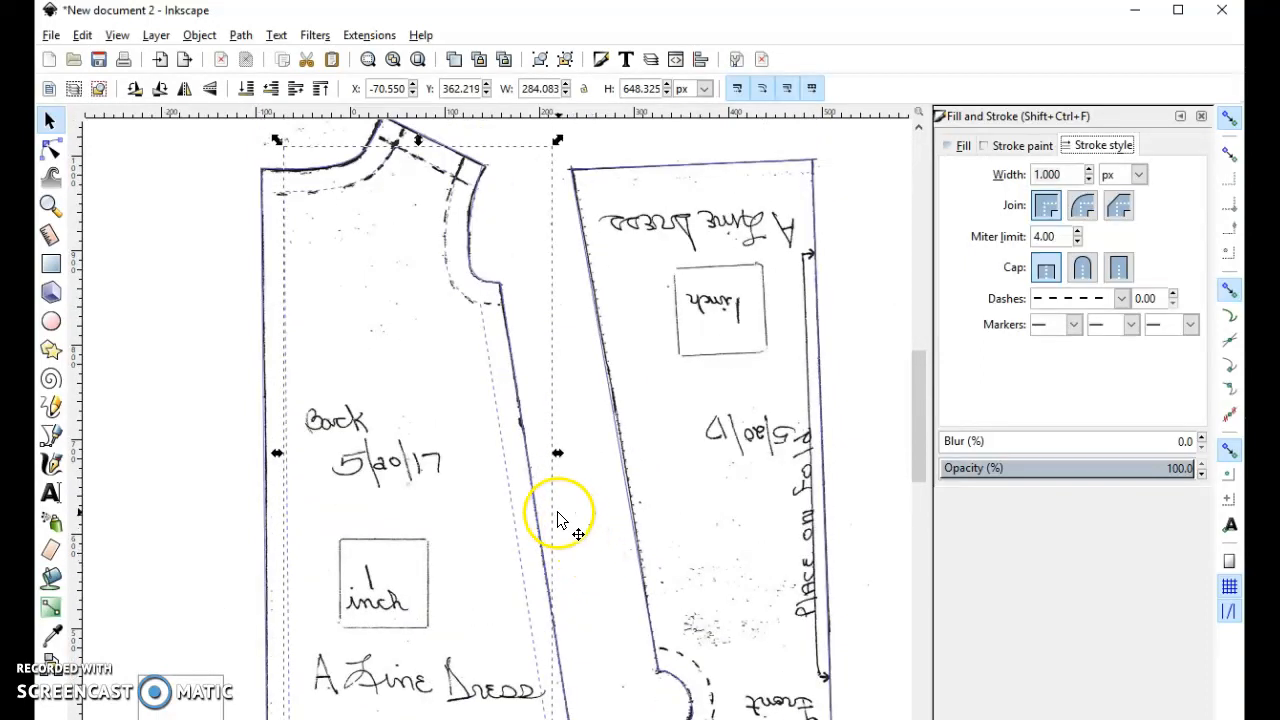
- Add evenly spaced nodes along the side seam of the back piece's outer outline, between the underarm and hem corners
click(517, 388)
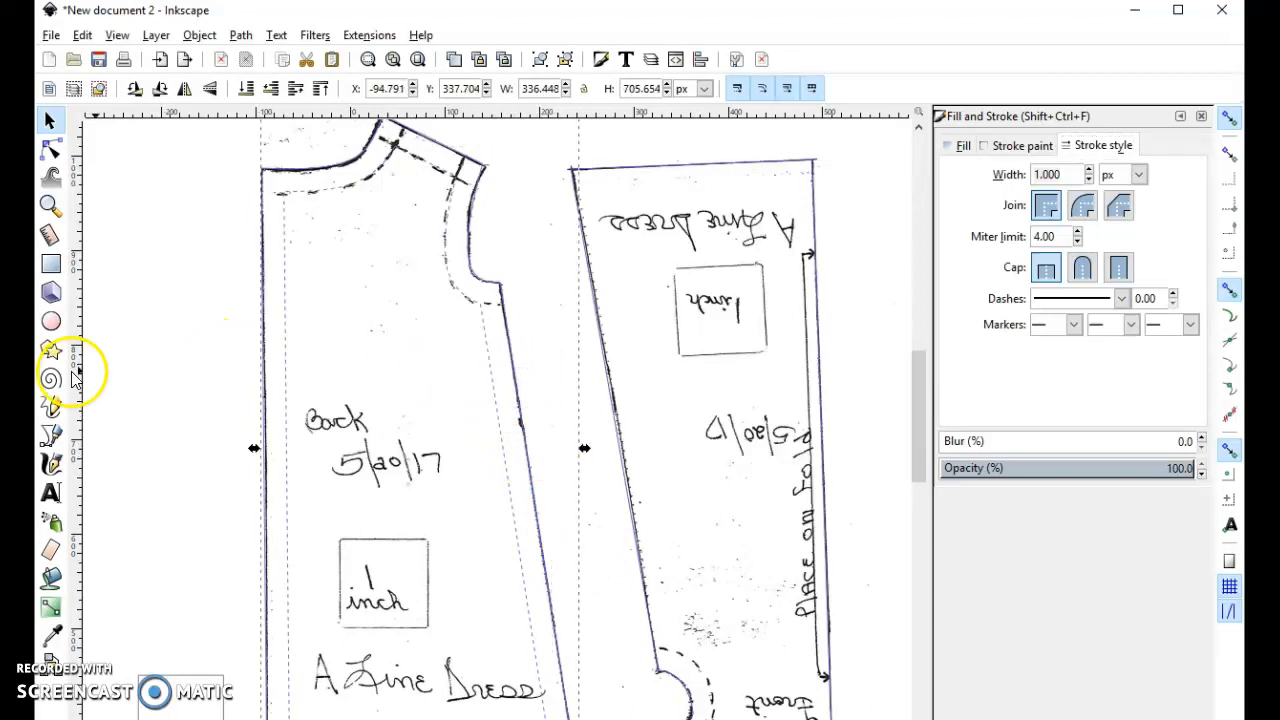
click(49, 146)
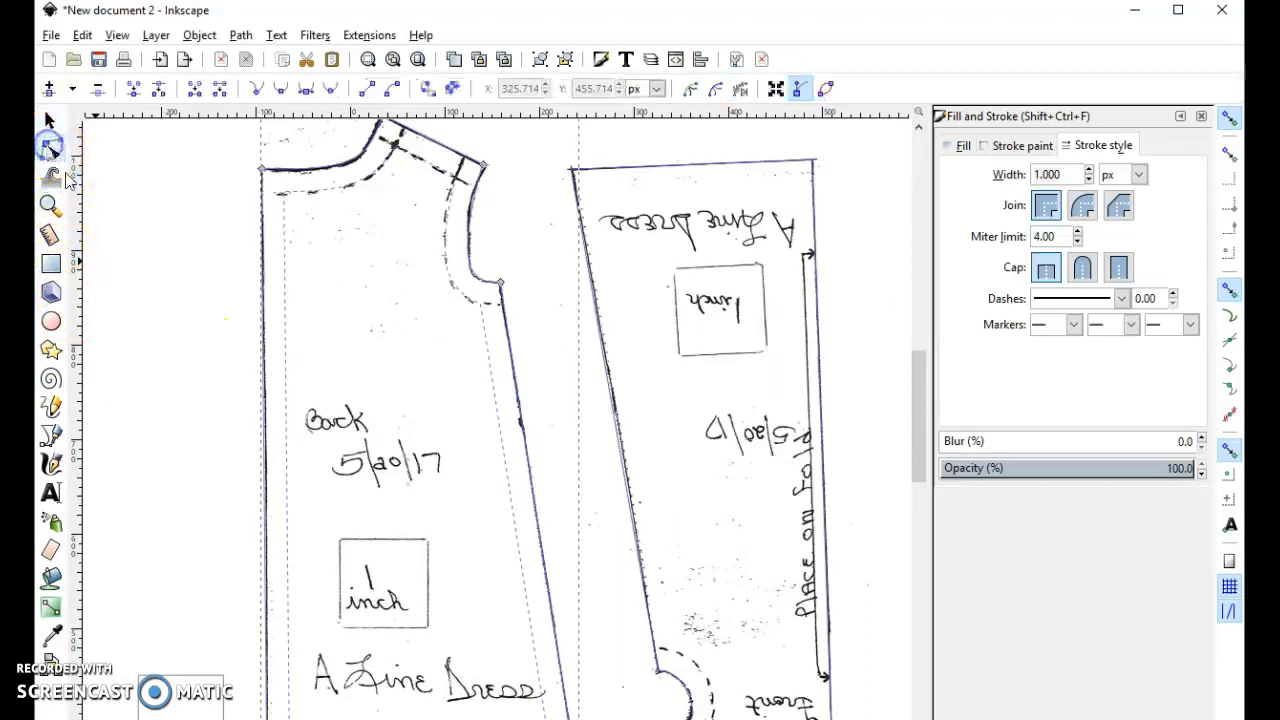
scroll(470, 380, down, 1)
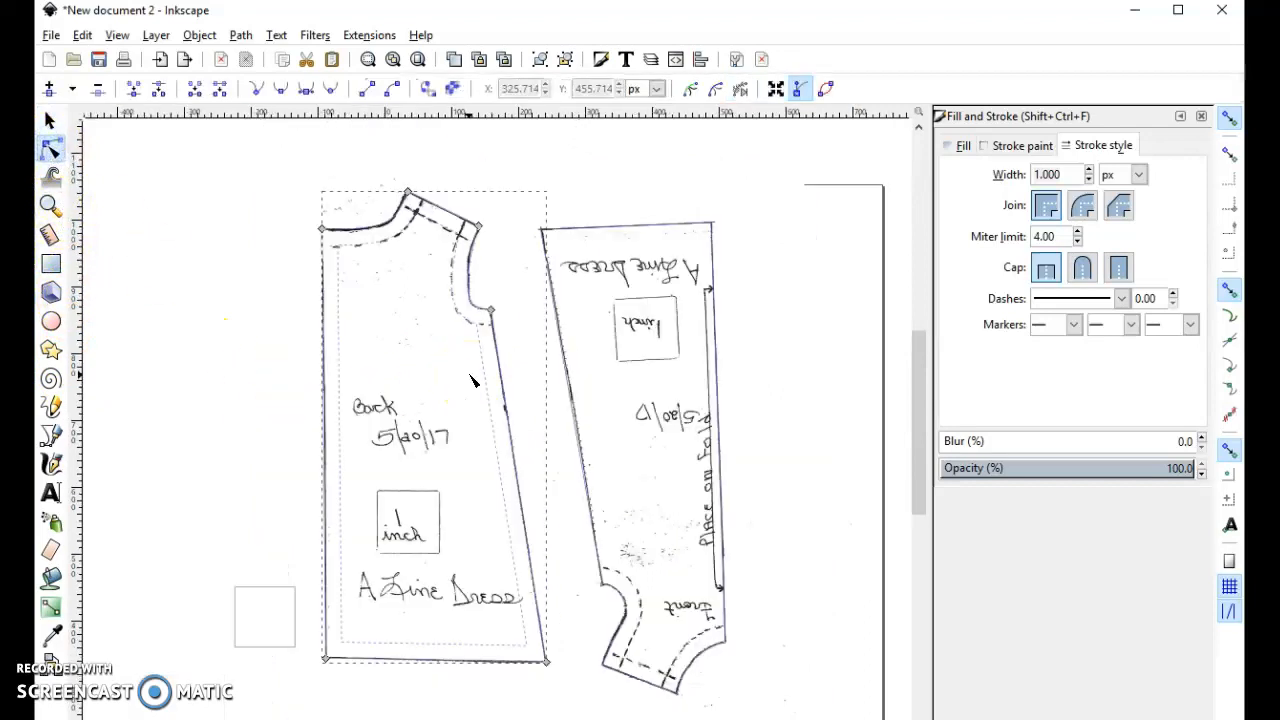
drag(516, 295, 552, 687)
drag(534, 275, 474, 590)
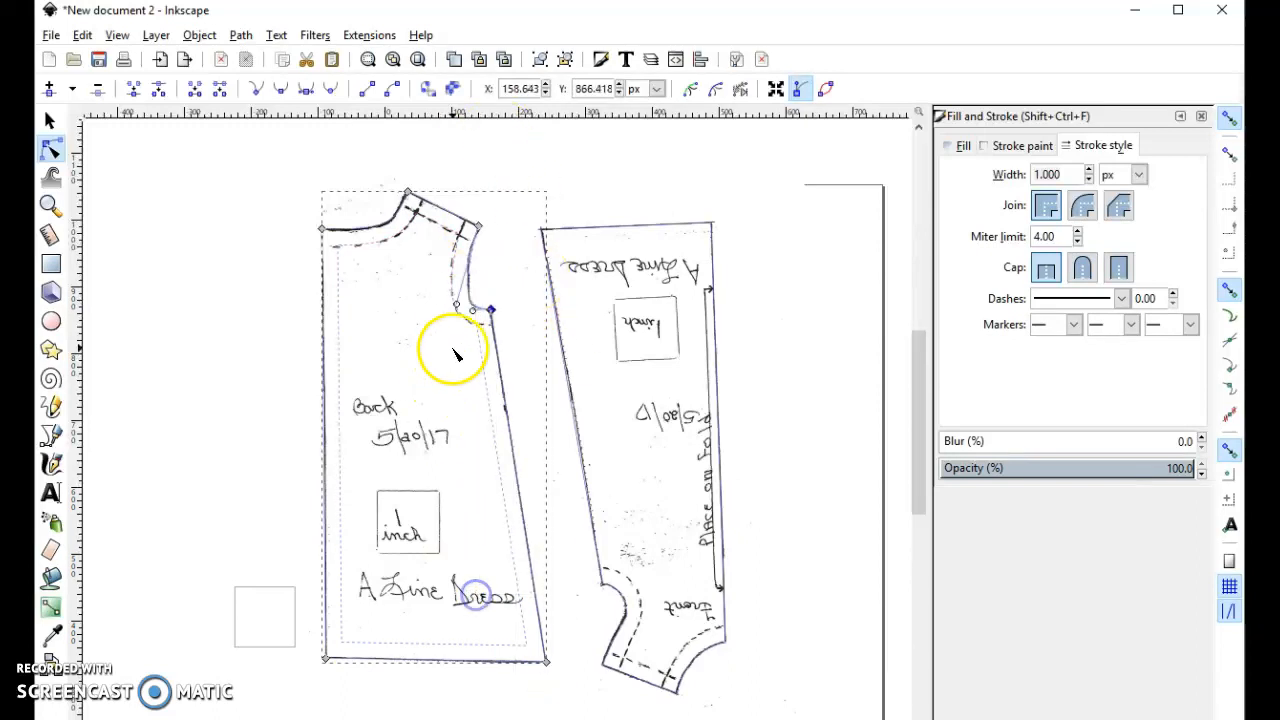
drag(415, 280, 606, 702)
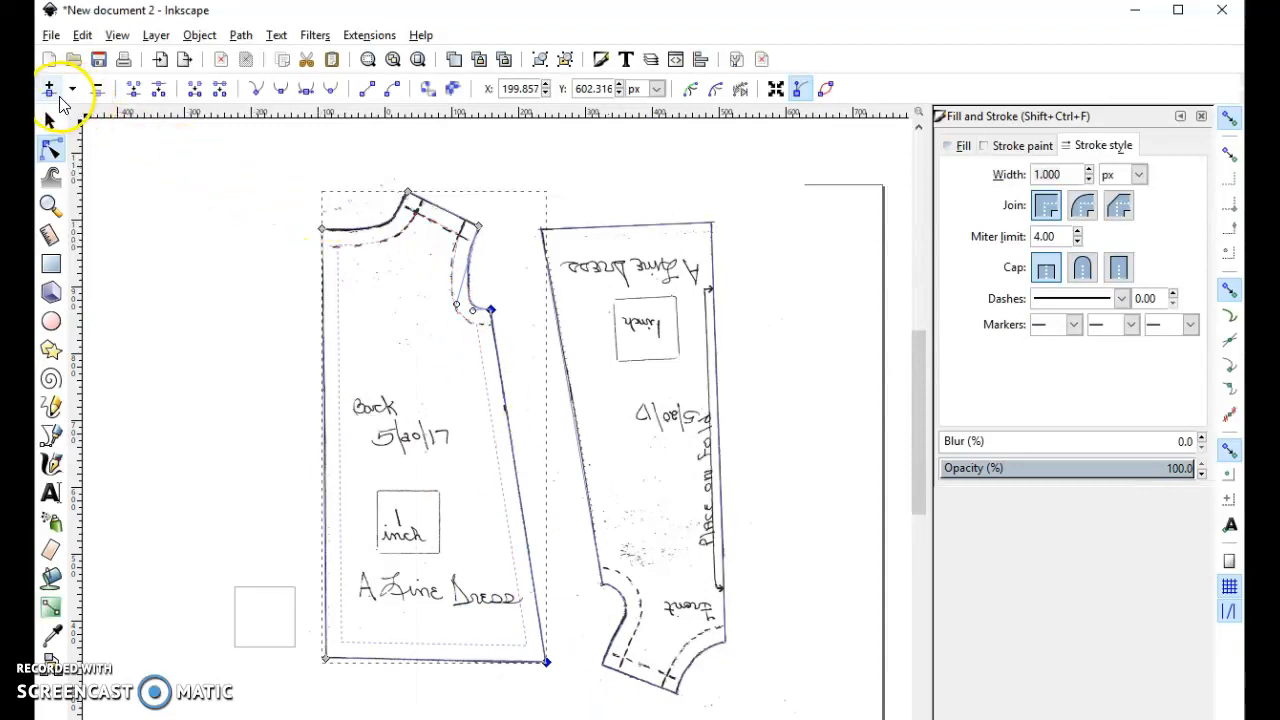
click(50, 90)
click(51, 91)
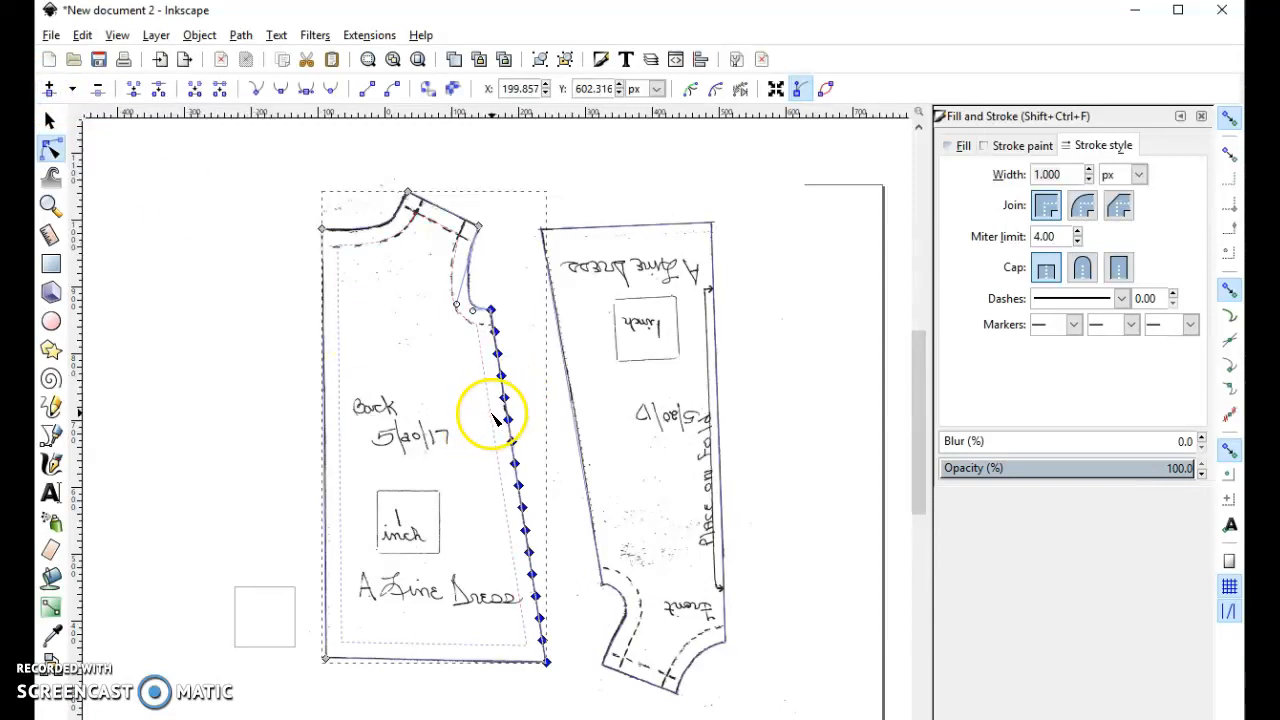
- Delete the extra nodes on the lower side seam and insert a node between the two lowest remaining added nodes
drag(483, 413, 573, 651)
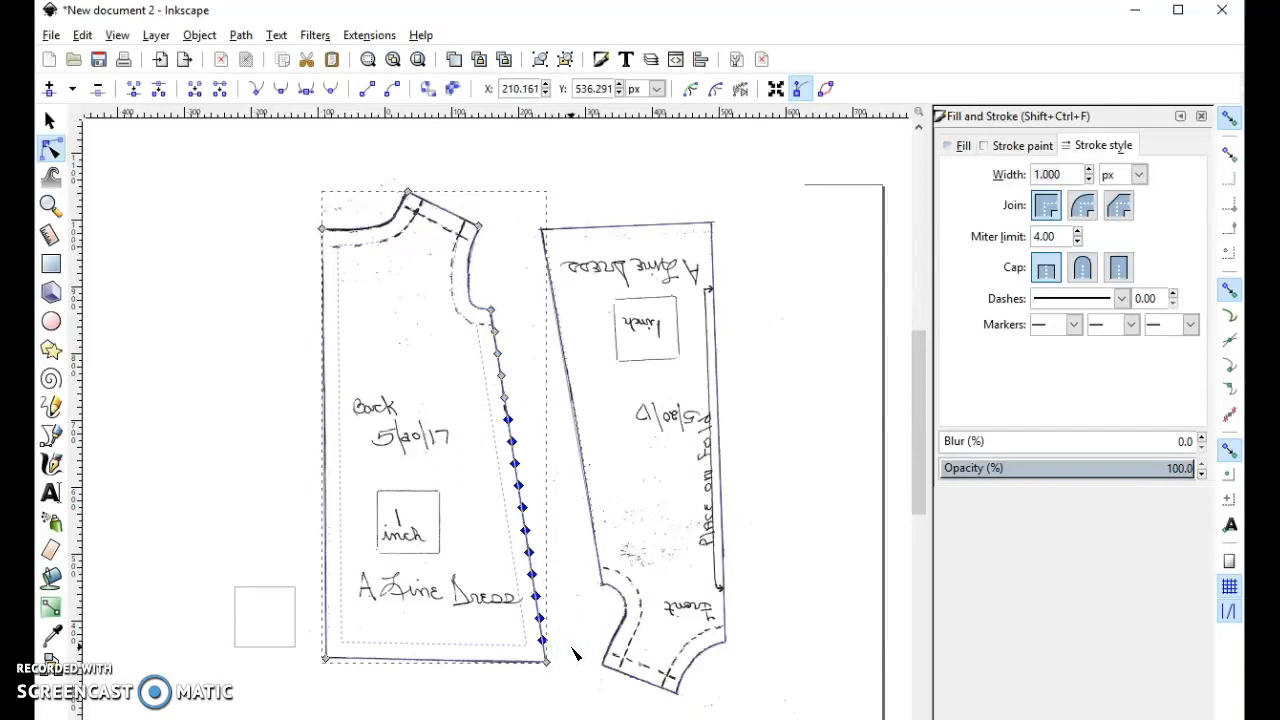
key(Delete)
click(478, 333)
drag(478, 333, 476, 432)
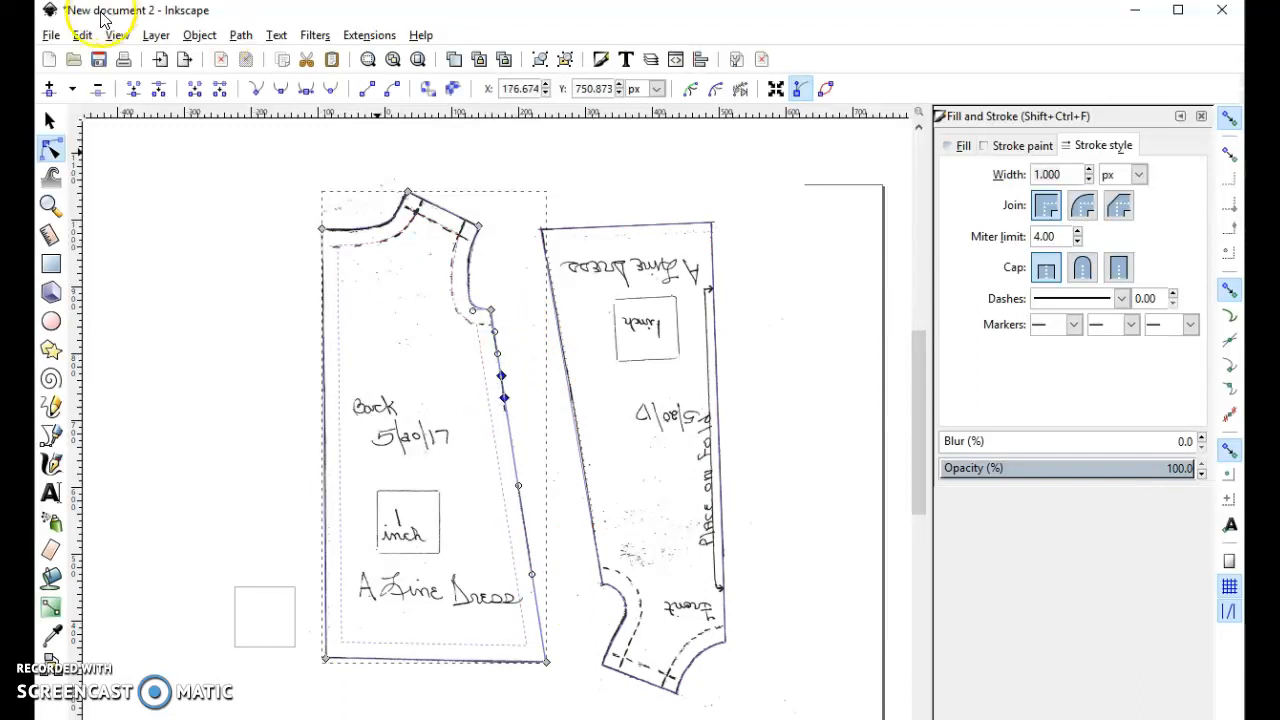
click(66, 90)
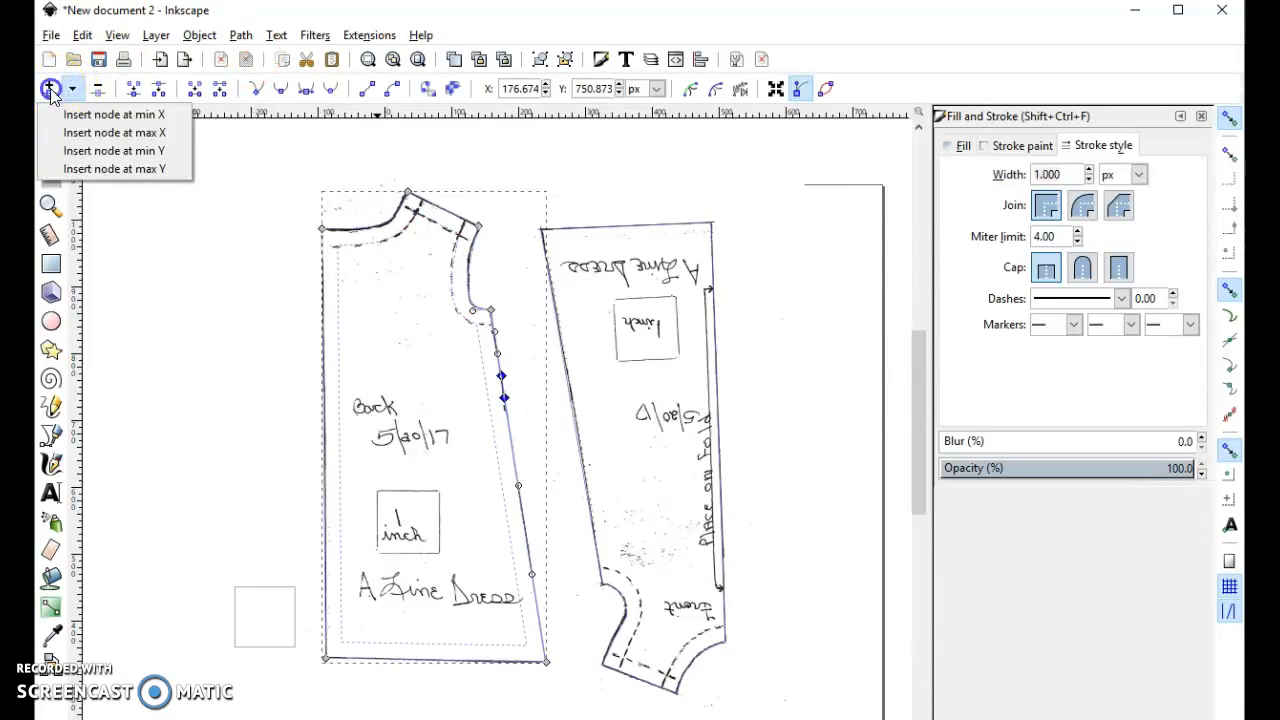
click(52, 90)
click(551, 391)
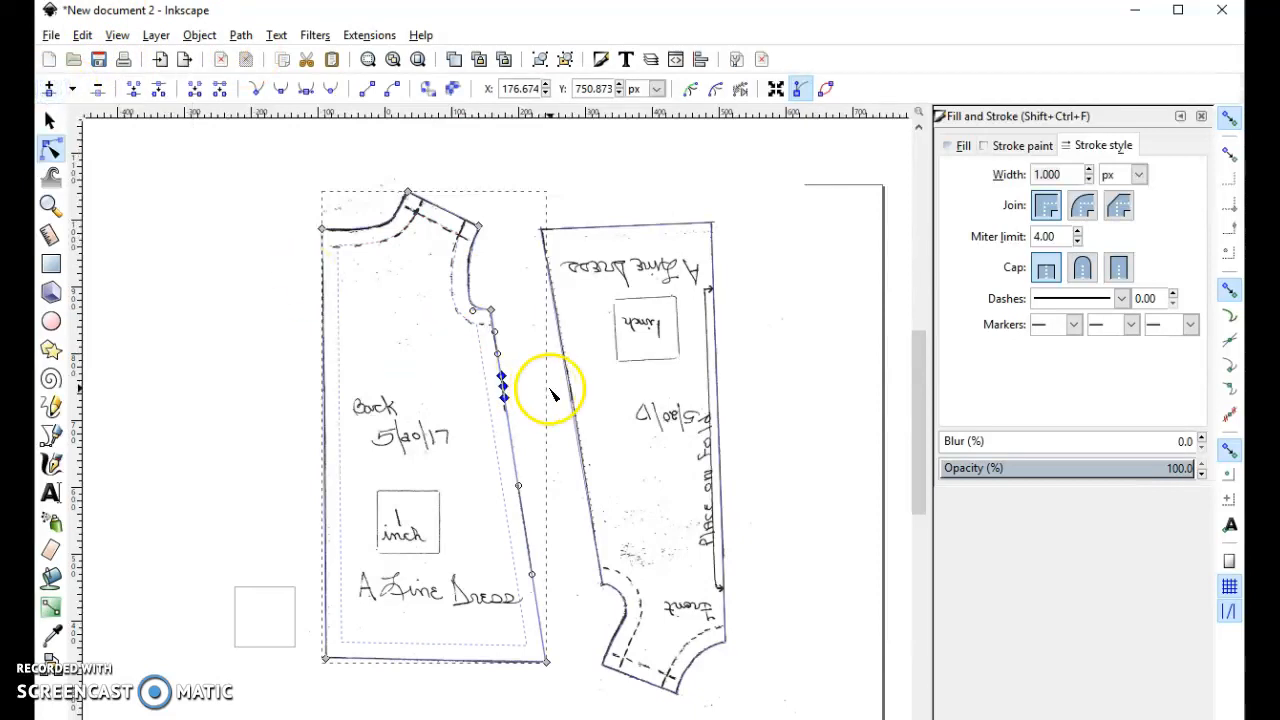
- Delete the lowest added node on the back side seam, leaving a closely spaced pair at the notch position
scroll(551, 391, up, 2)
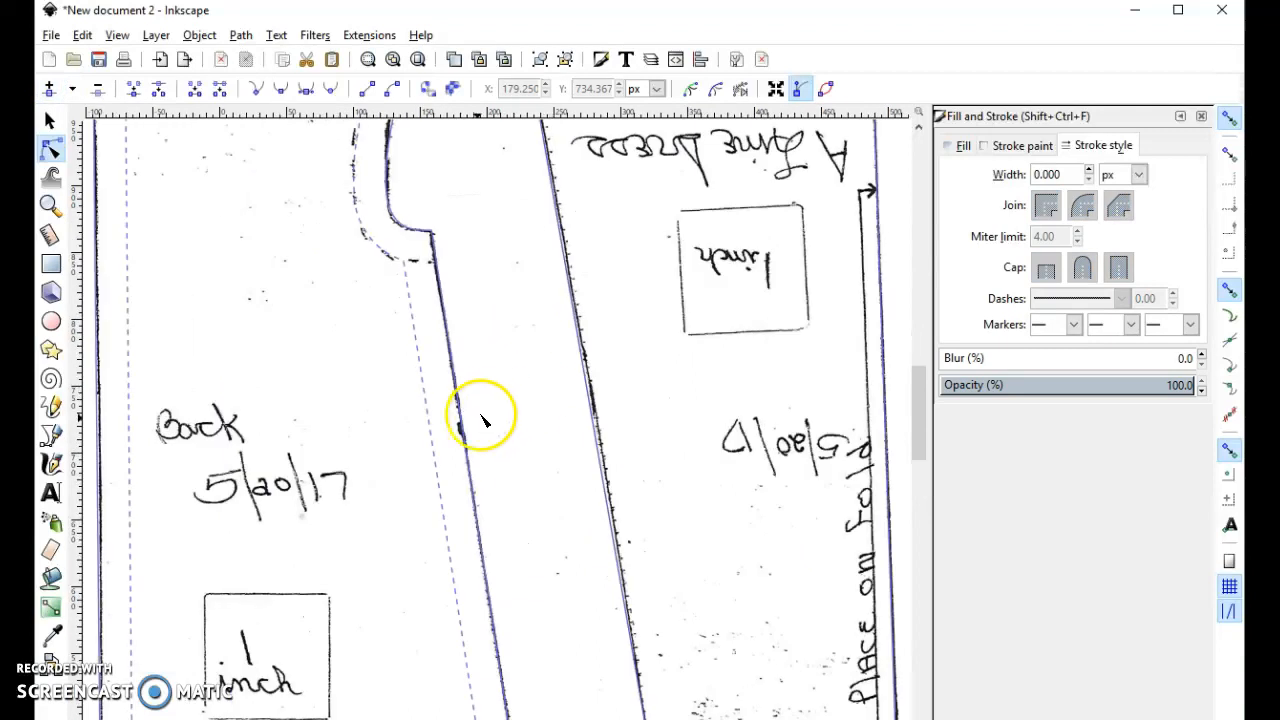
click(461, 430)
click(447, 362)
key(Delete)
- Insert a node between the closely spaced pair on the back side seam and pull it inward to form a triangular notch
drag(490, 367, 435, 422)
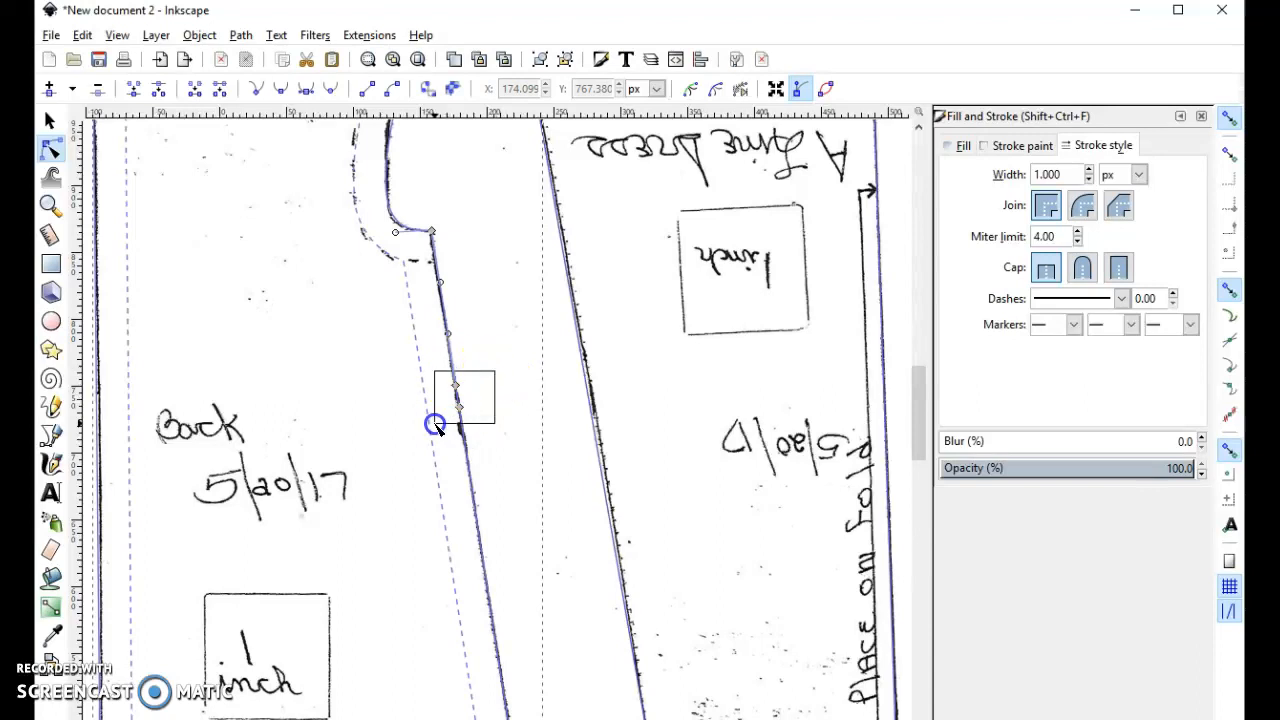
click(48, 88)
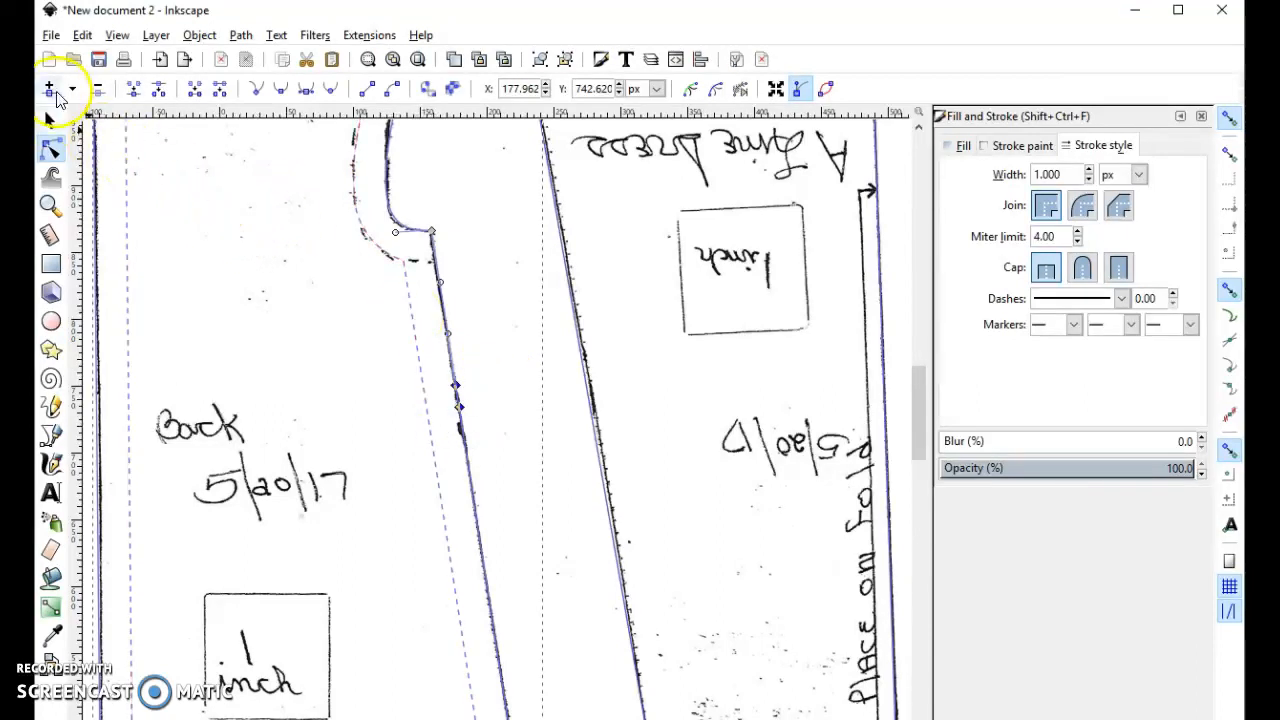
click(511, 407)
click(451, 401)
drag(456, 395, 450, 402)
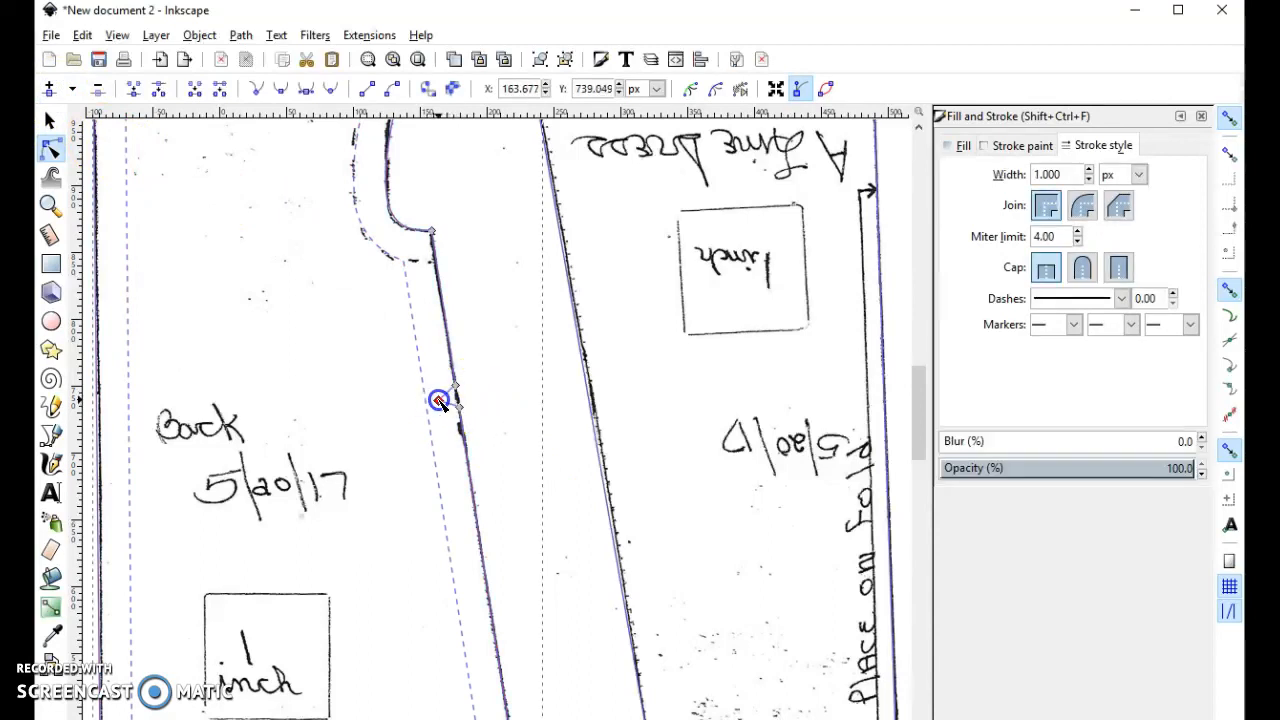
click(488, 363)
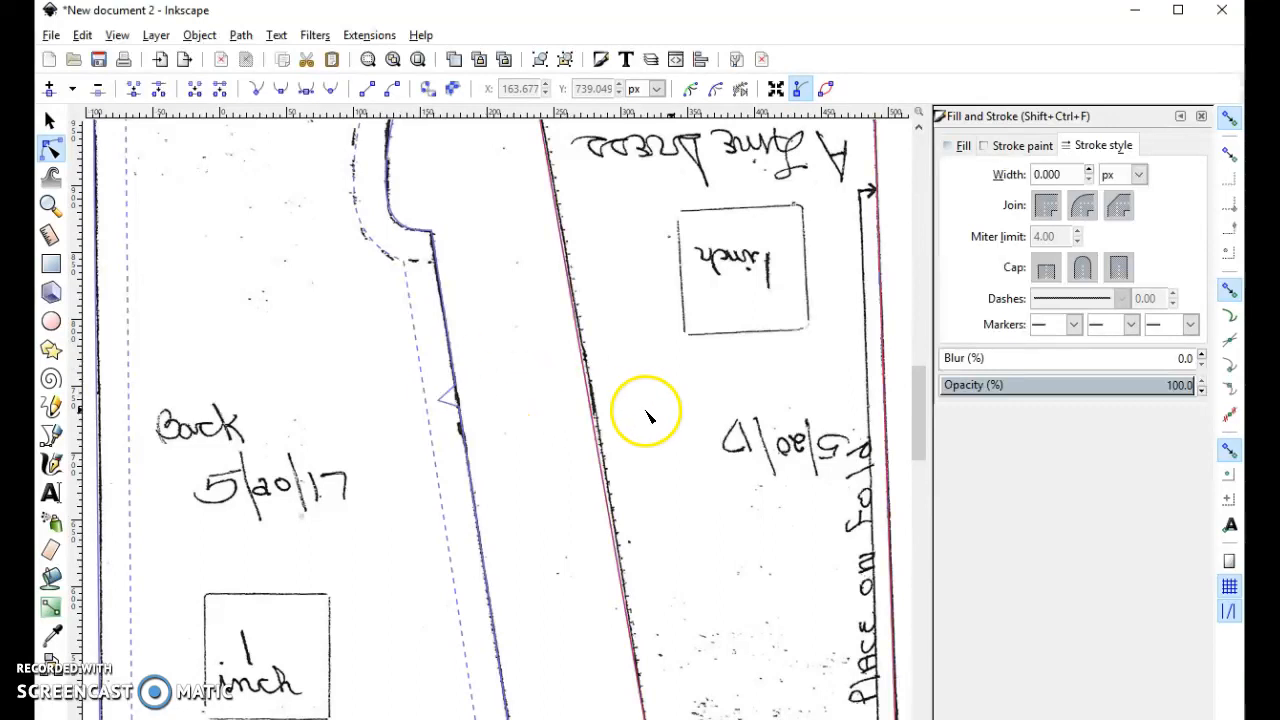
- Move the scanned pattern image away from the traced outlines, and undo the move
ctrl+scroll(564, 395, down, 1)
ctrl+scroll(566, 398, down, 2)
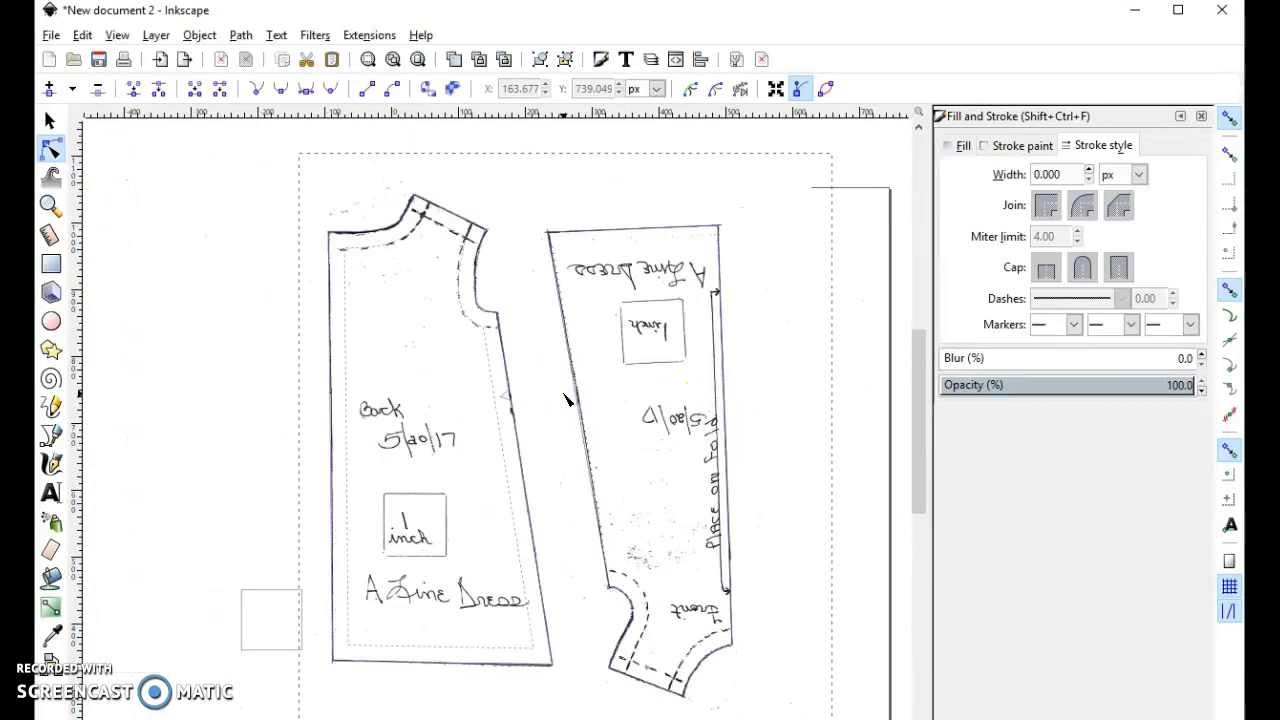
click(50, 121)
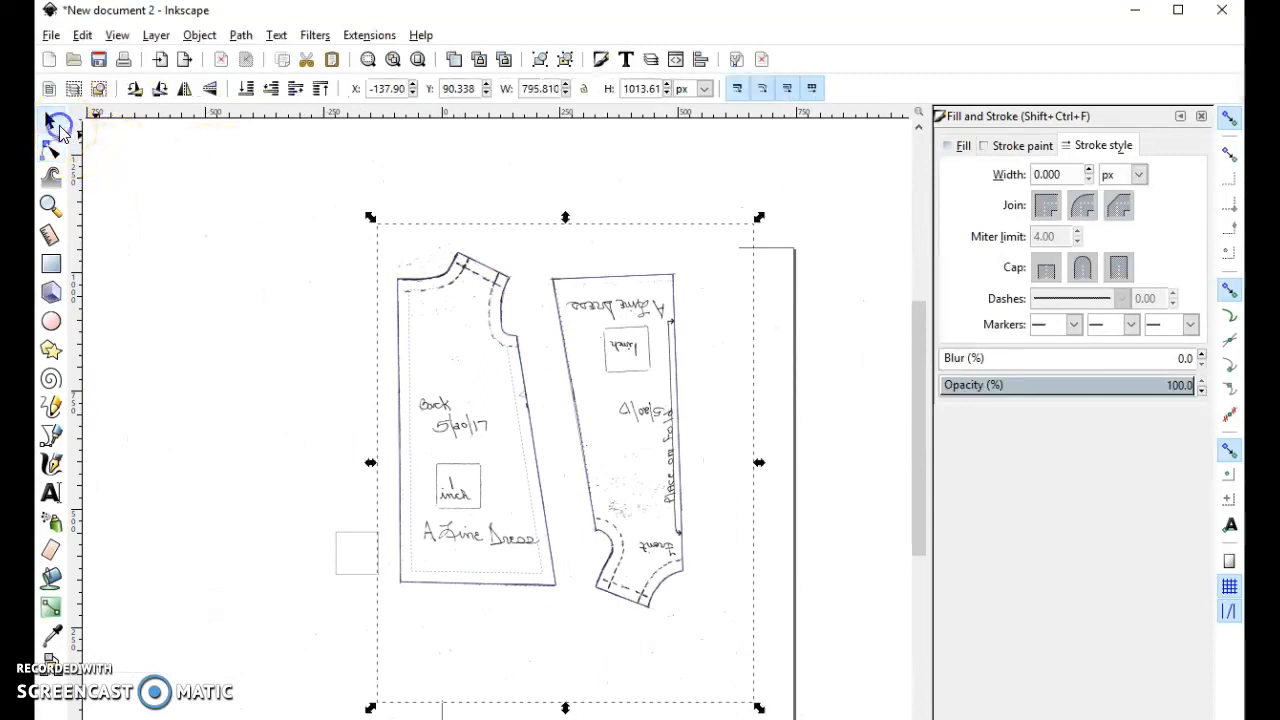
click(760, 300)
click(702, 318)
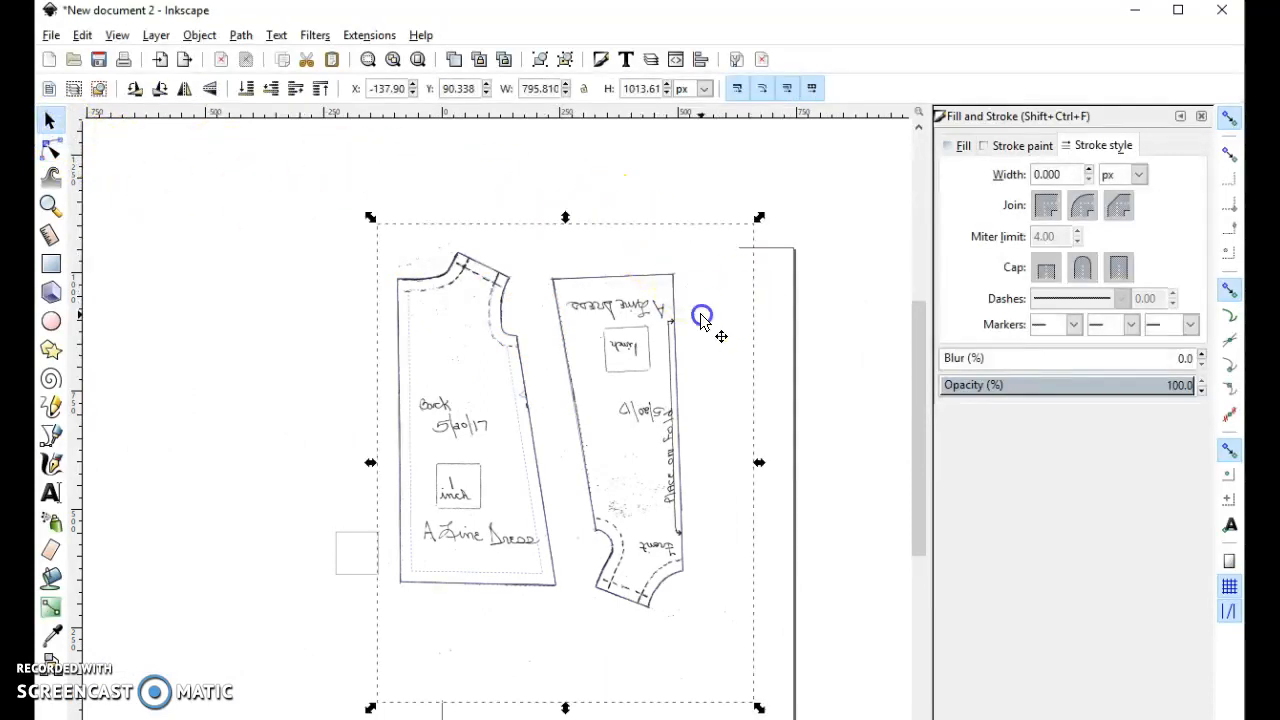
drag(703, 313, 259, 238)
key(ctrl+z)
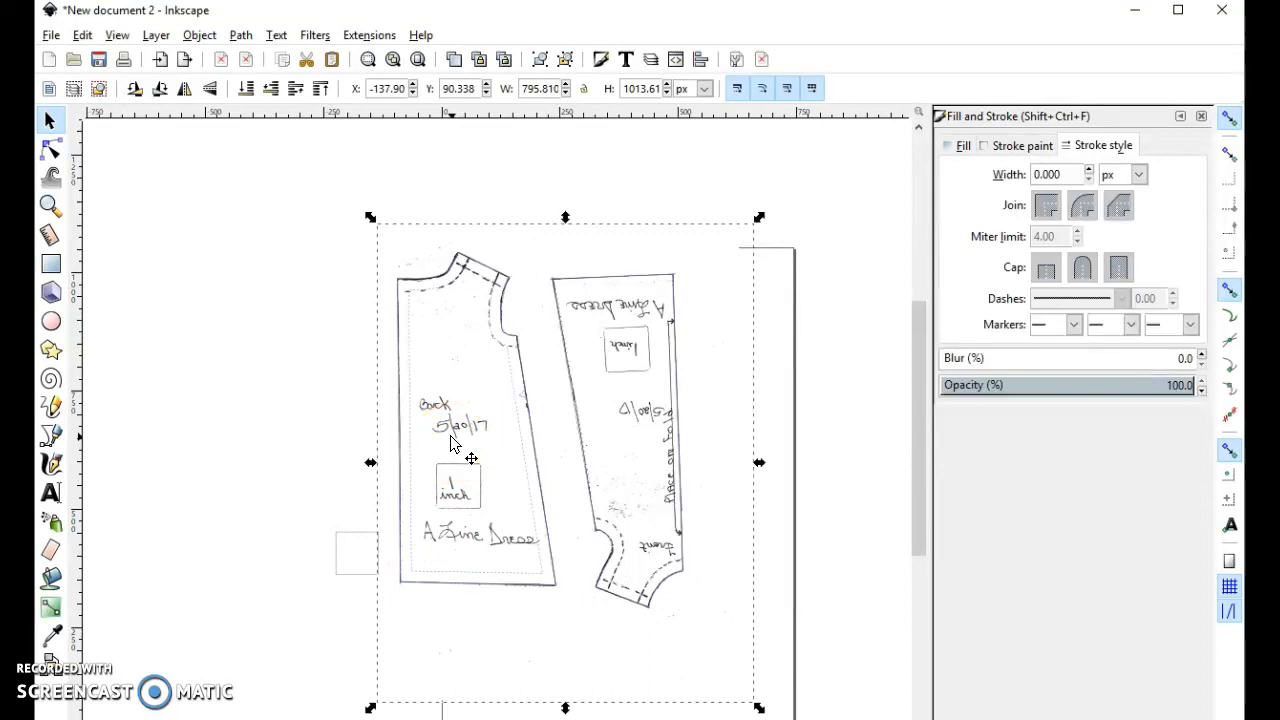
- Place the separate square over the back piece's hand-drawn 1 inch box and add a text frame below it for a "1 inch" label
mouse_move(360, 543)
mouse_down()
mouse_move(443, 503)
mouse_move(469, 464)
mouse_up()
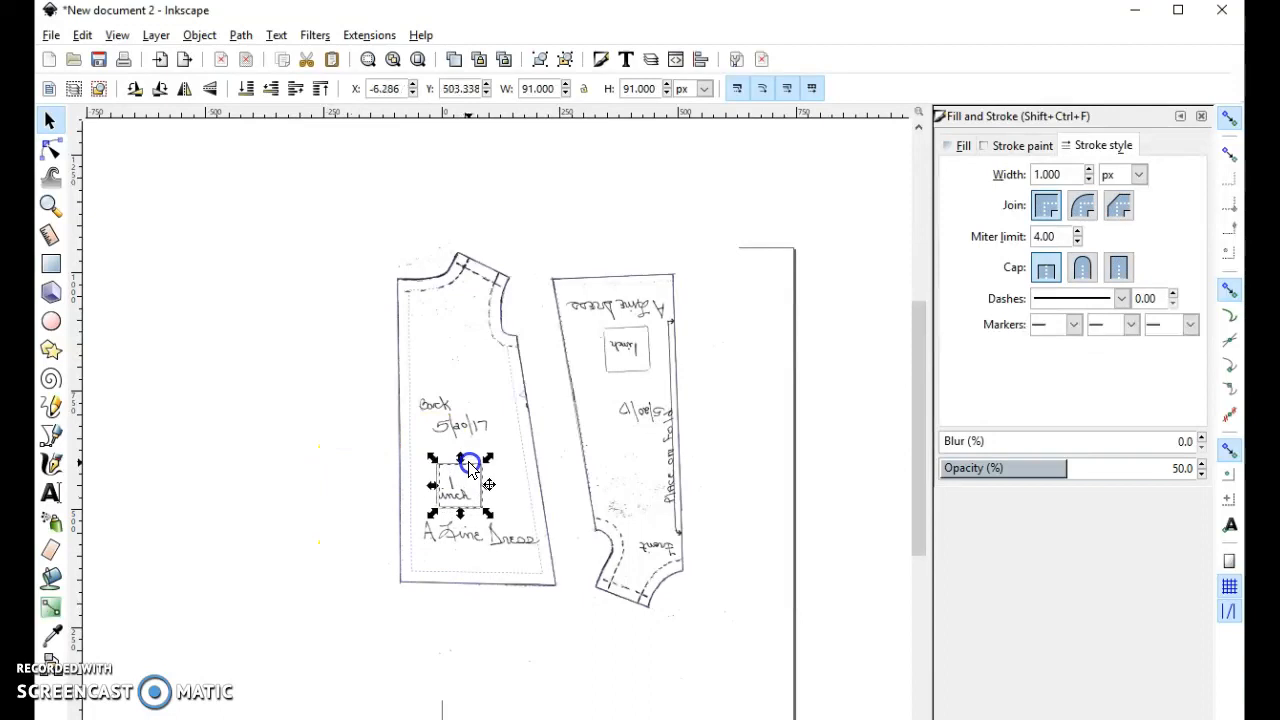
click(48, 492)
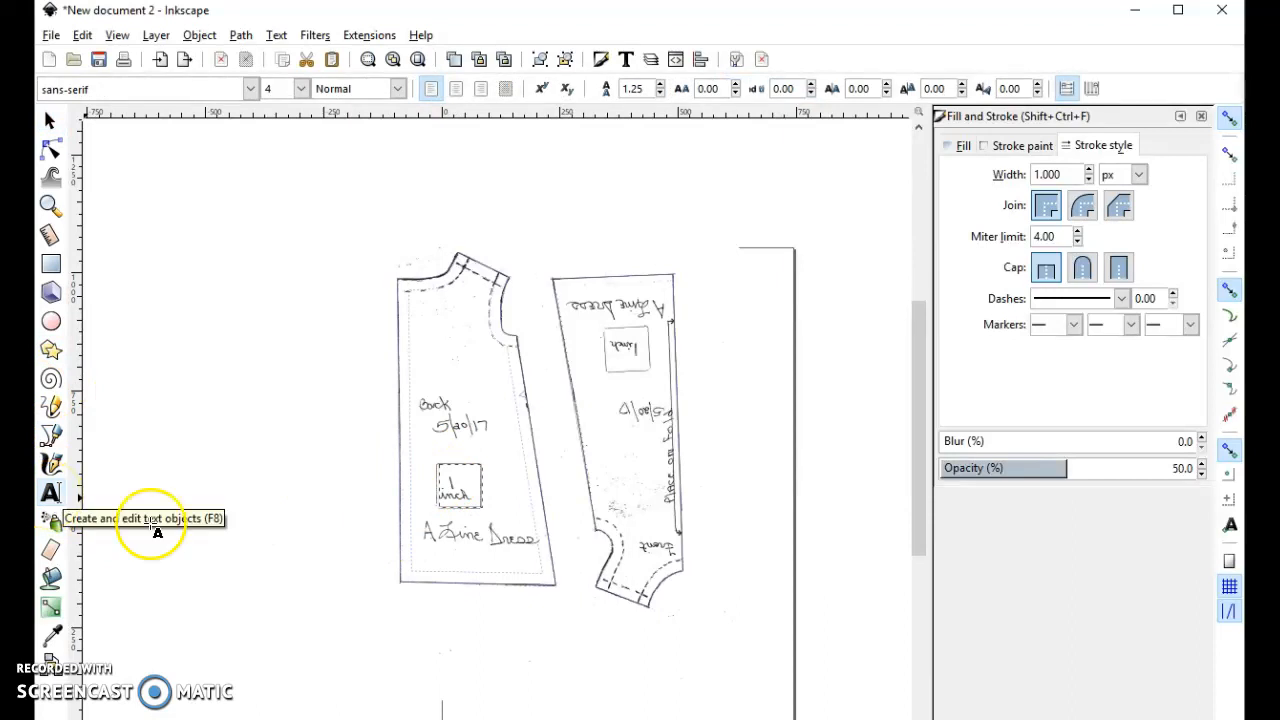
drag(426, 538, 579, 636)
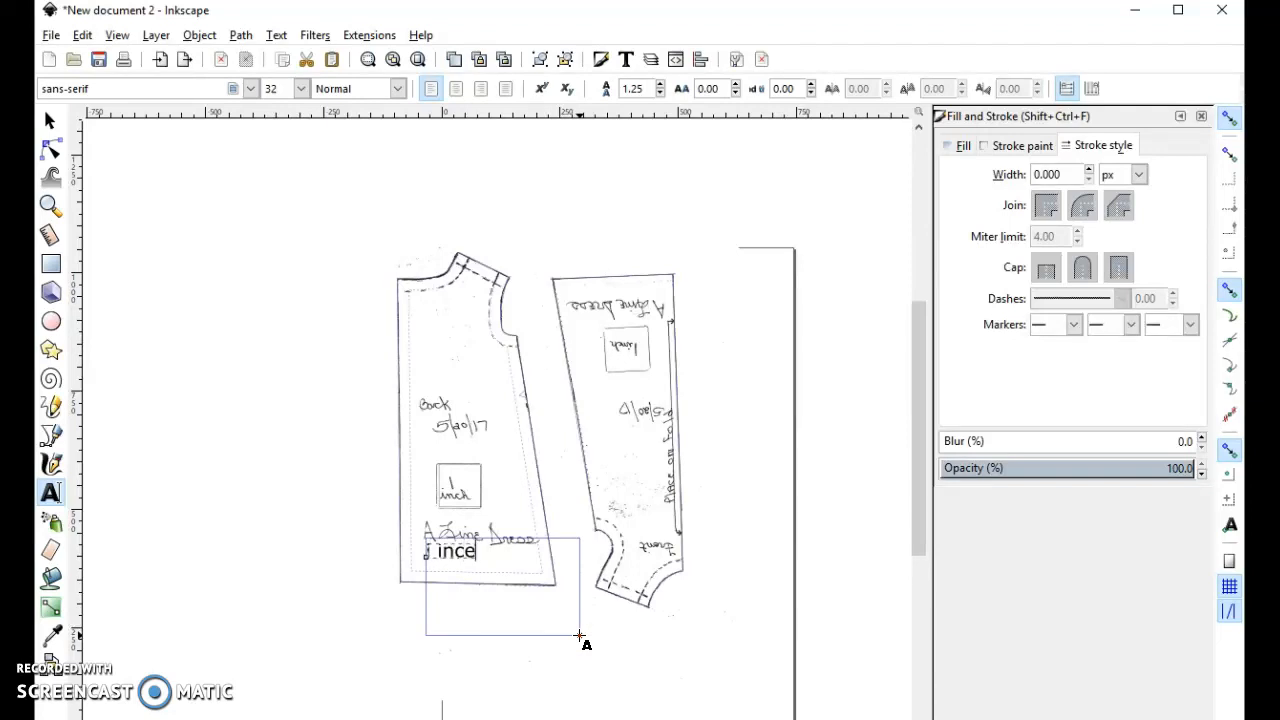
- Select the "1 inch" label text and set its font size to 11
click(494, 579)
click(445, 542)
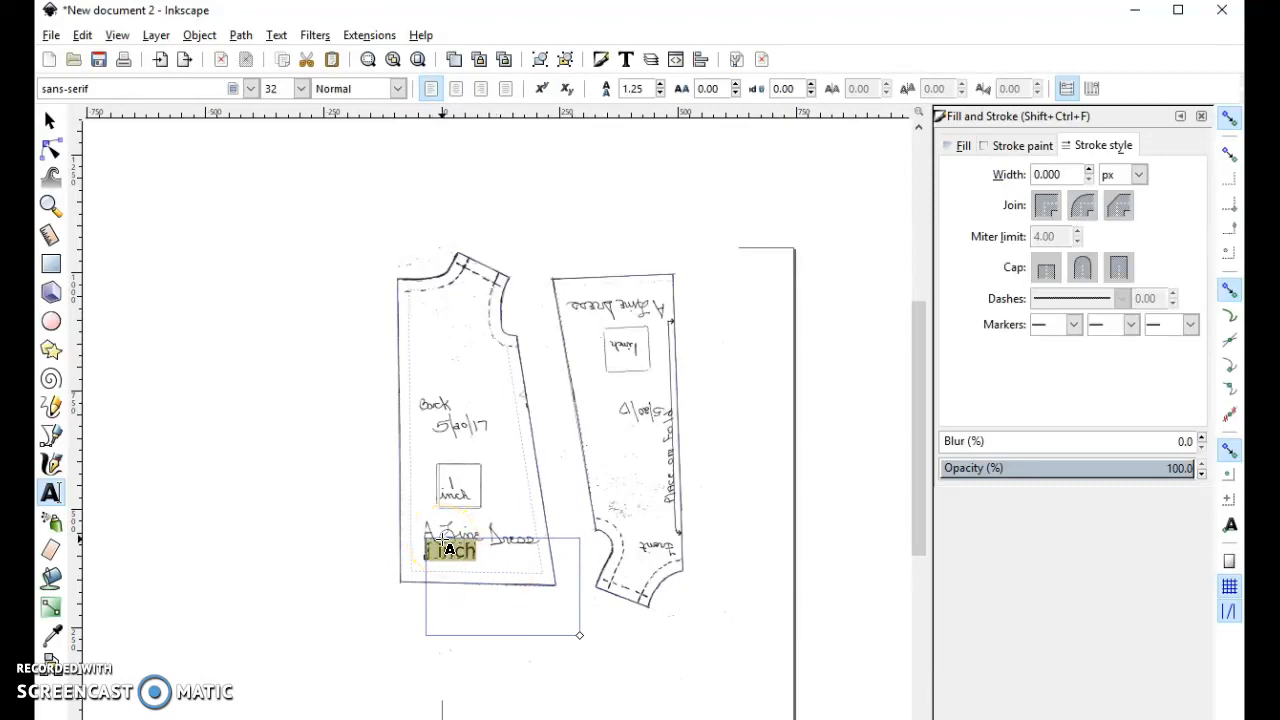
click(300, 88)
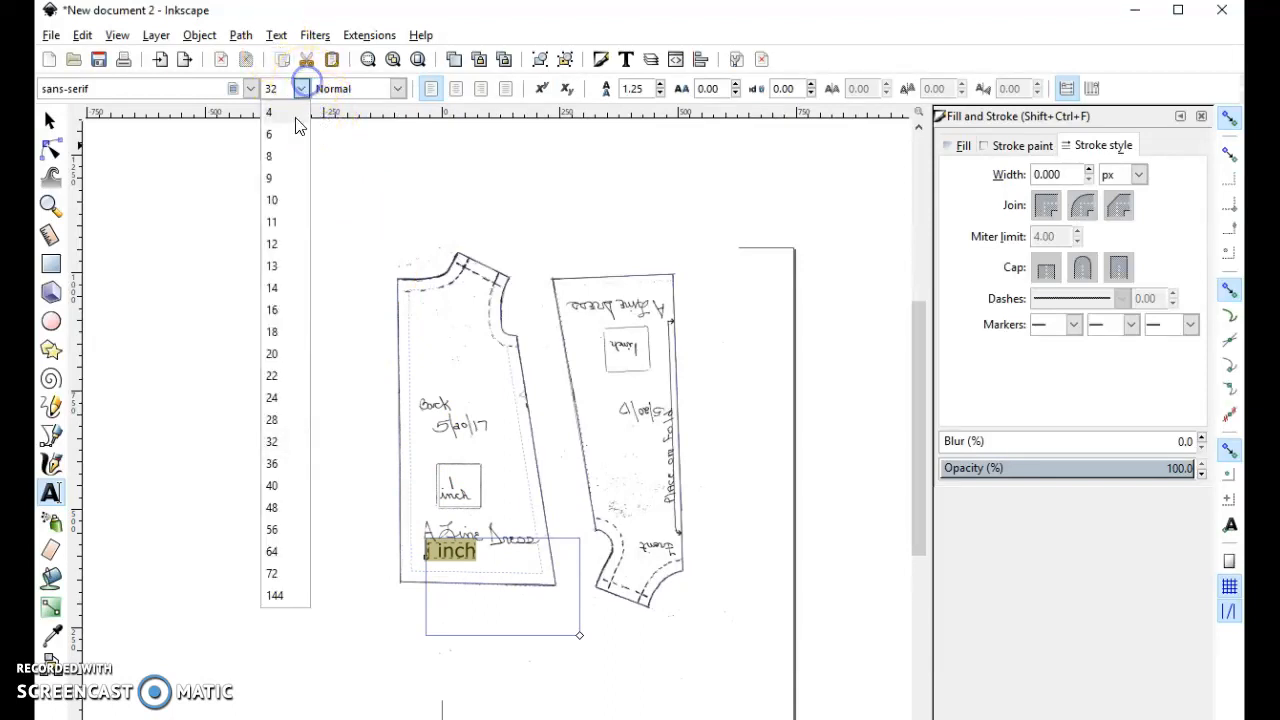
click(291, 230)
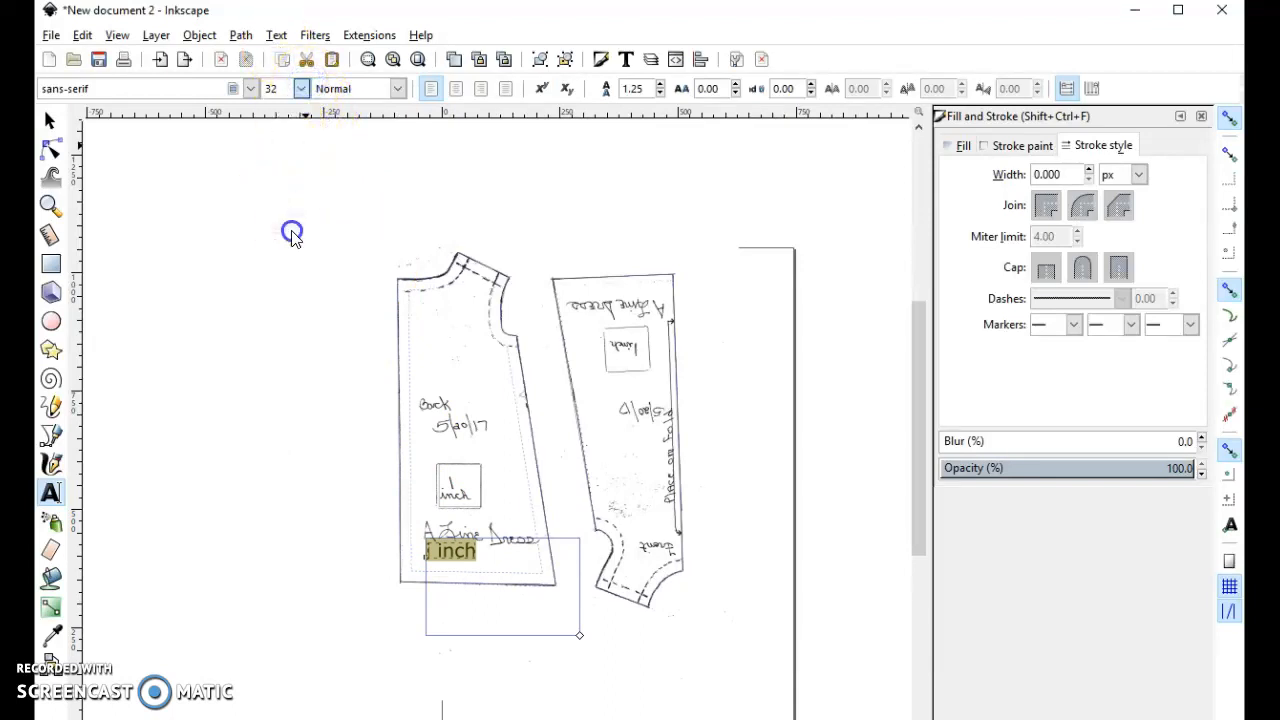
- Set the "1 inch" label's font size to 20 and shrink its text frame to fit closely around the words
click(301, 89)
click(281, 357)
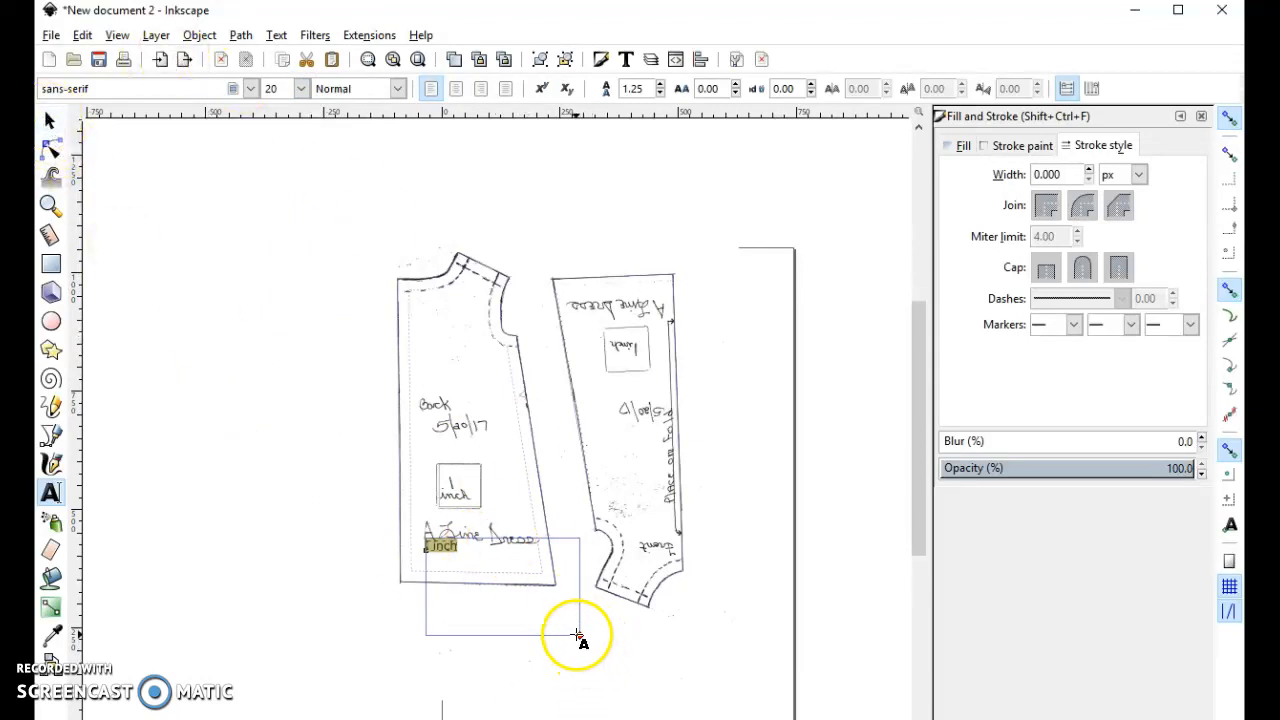
drag(578, 635, 466, 557)
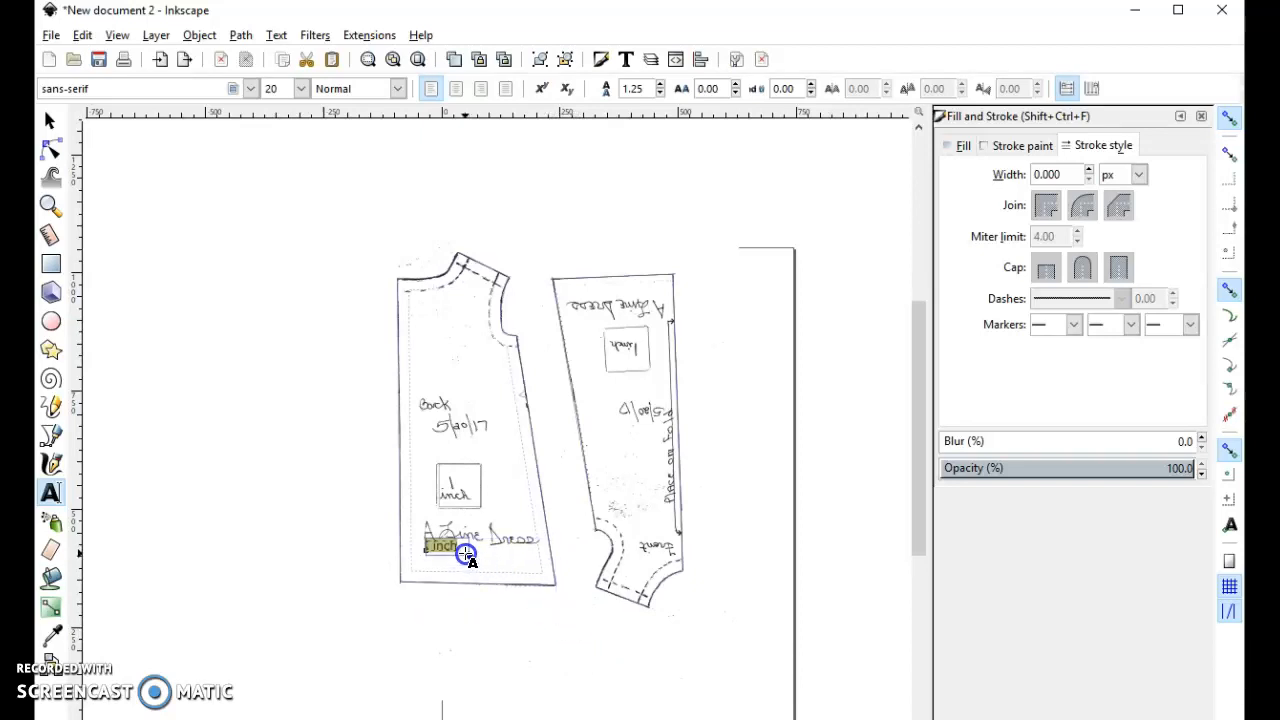
click(48, 118)
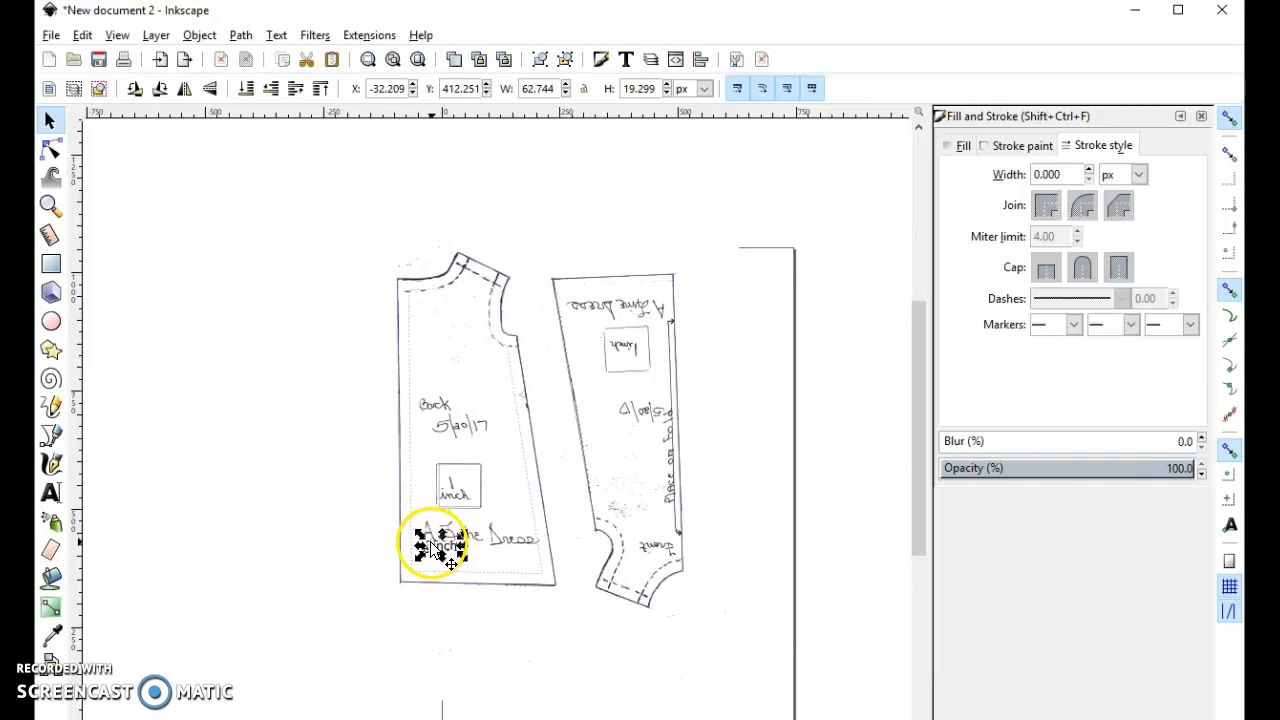
- Move the scanned pattern away from the traced outlines and place the "1 inch" label inside the test square
drag(448, 541, 588, 569)
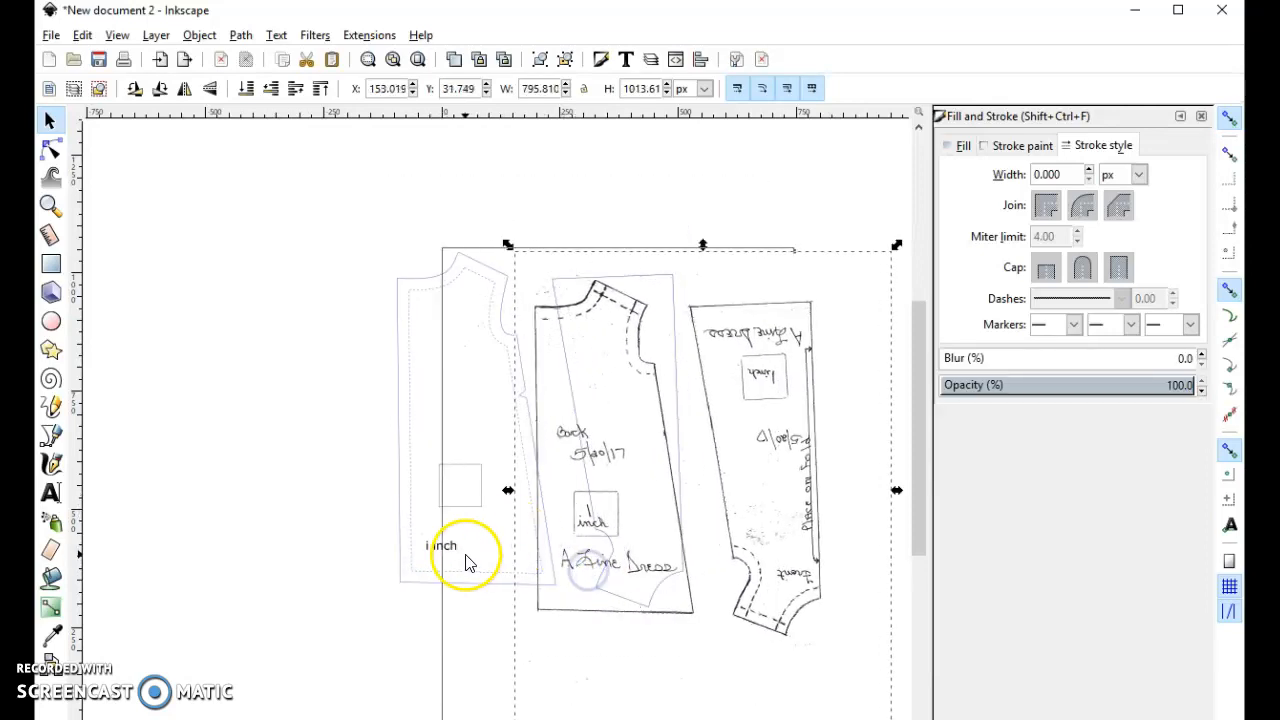
click(440, 545)
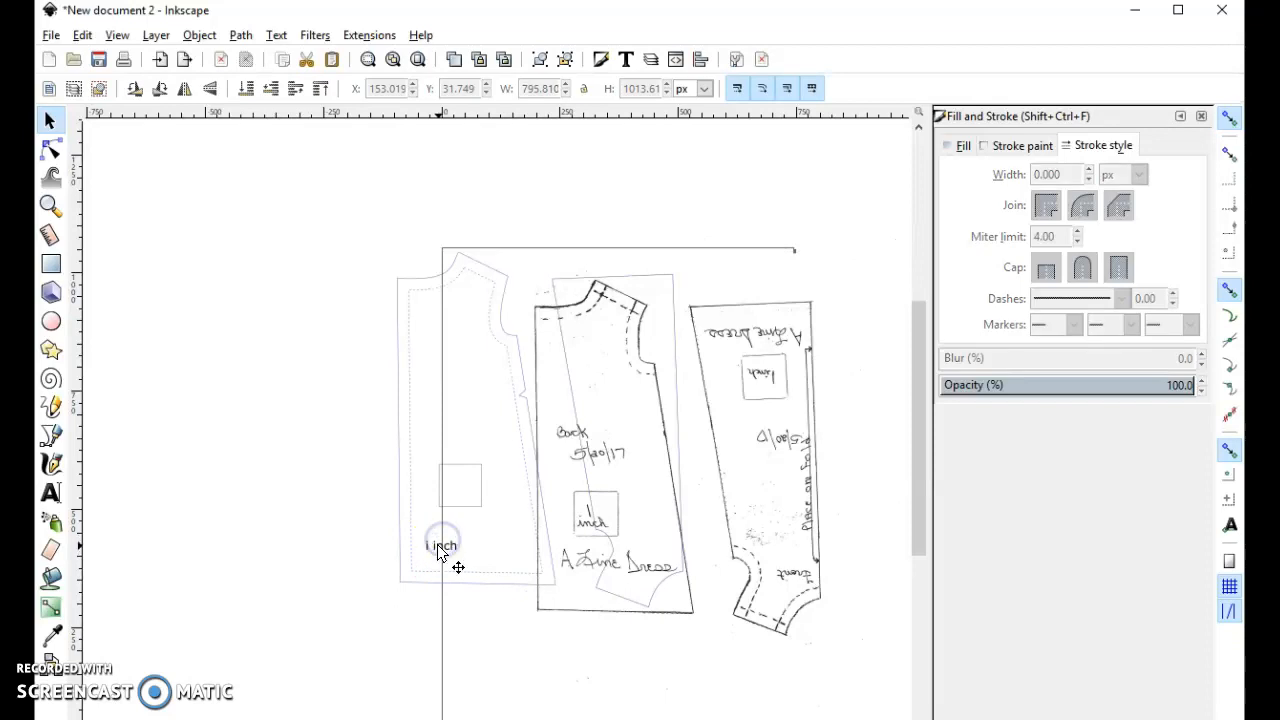
double_click(440, 545)
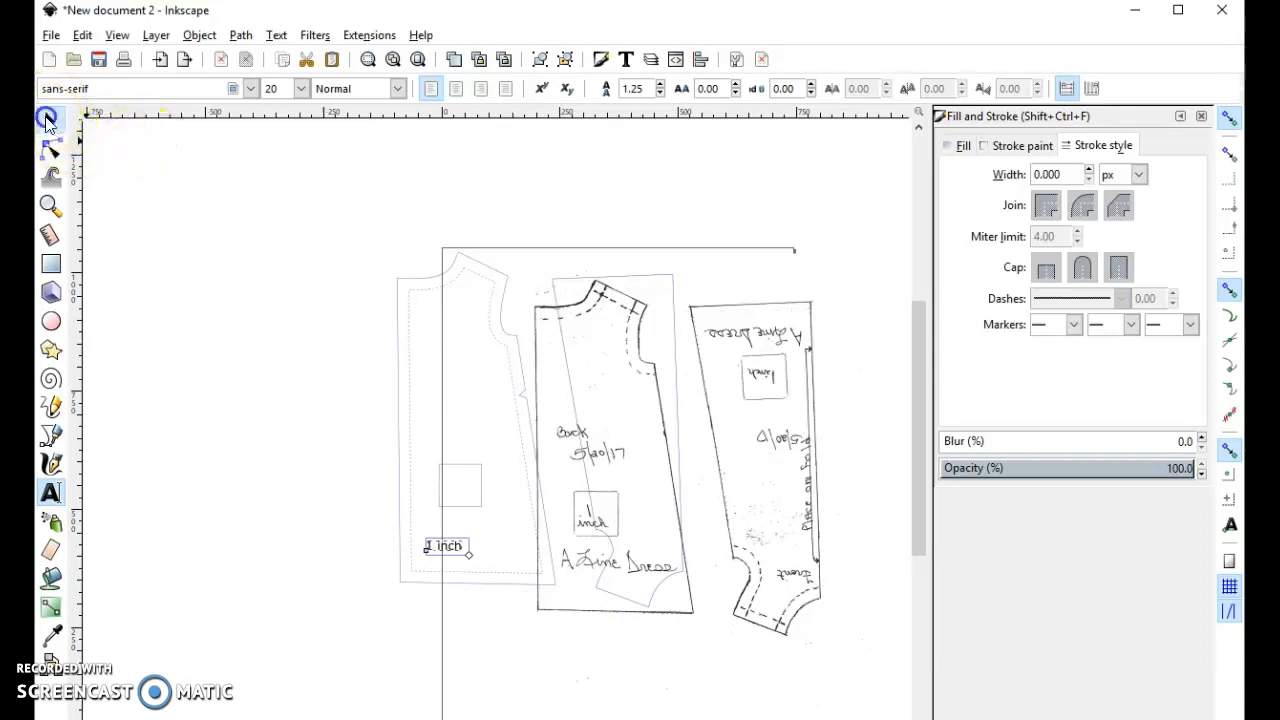
click(49, 120)
click(448, 548)
drag(470, 479, 470, 479)
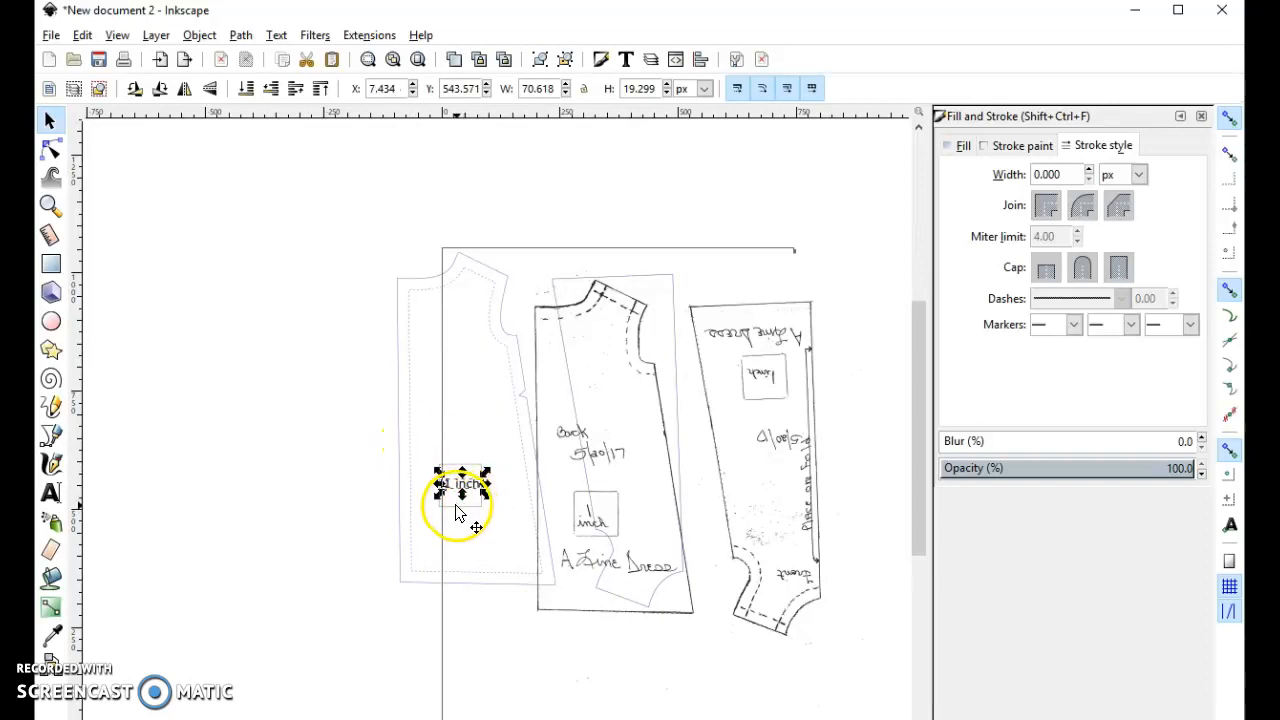
- Move the test square and its label outside the back piece and centre them on each other along both axes
click(456, 512)
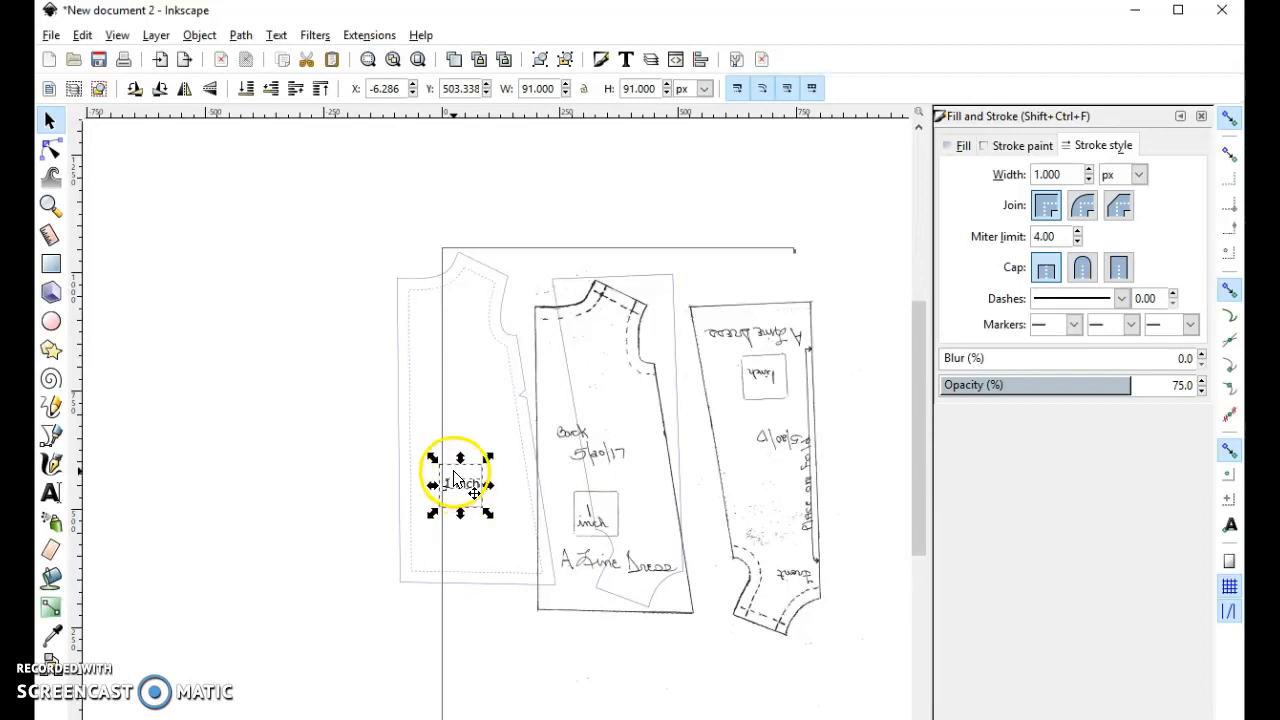
drag(470, 484, 330, 482)
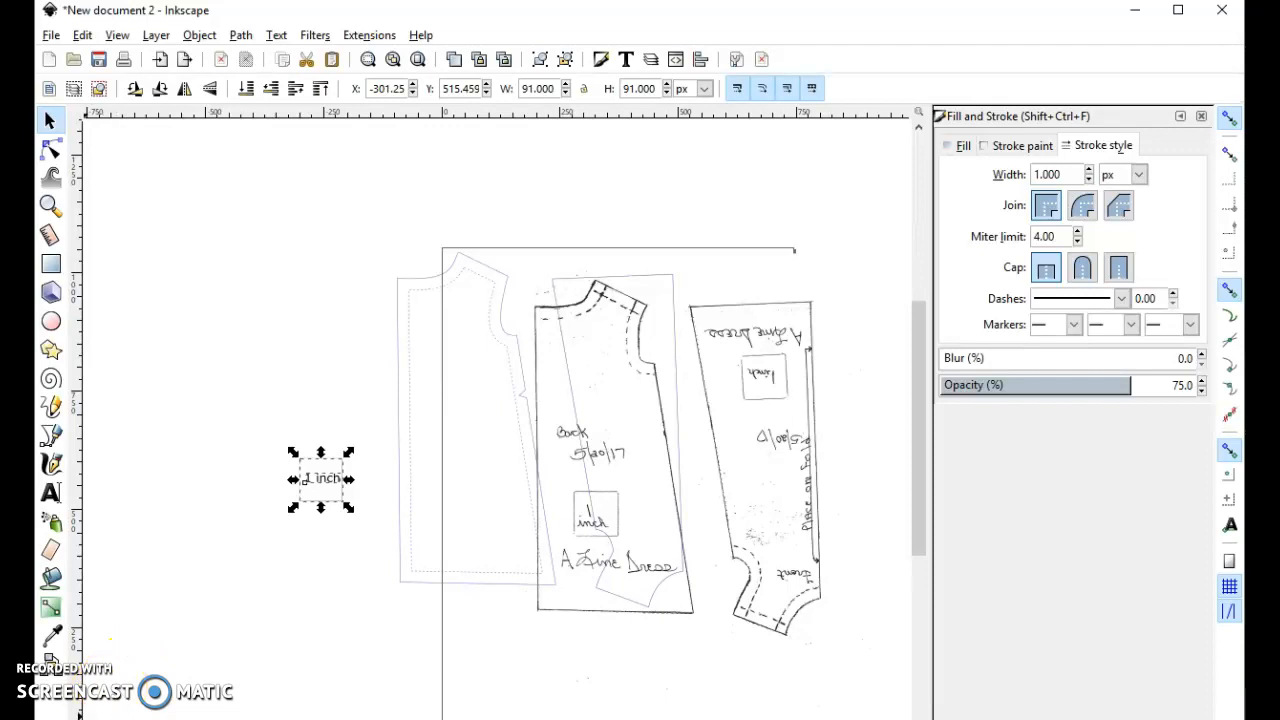
click(205, 37)
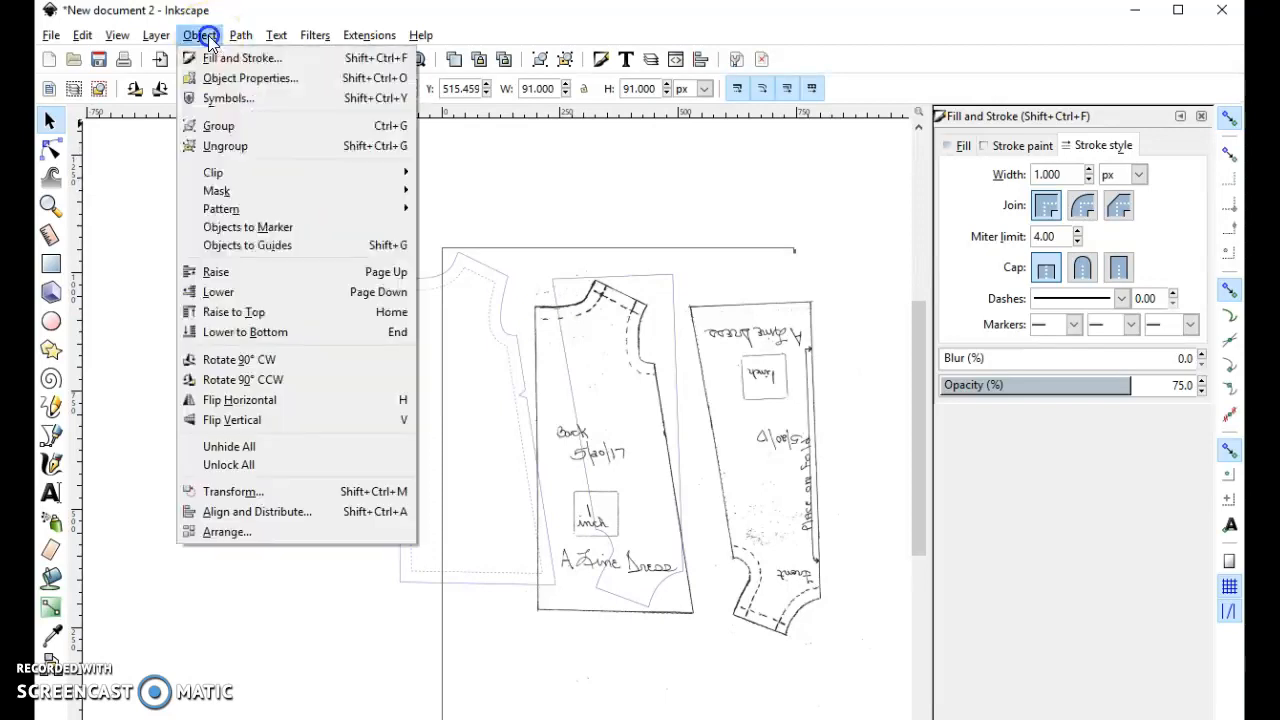
click(329, 511)
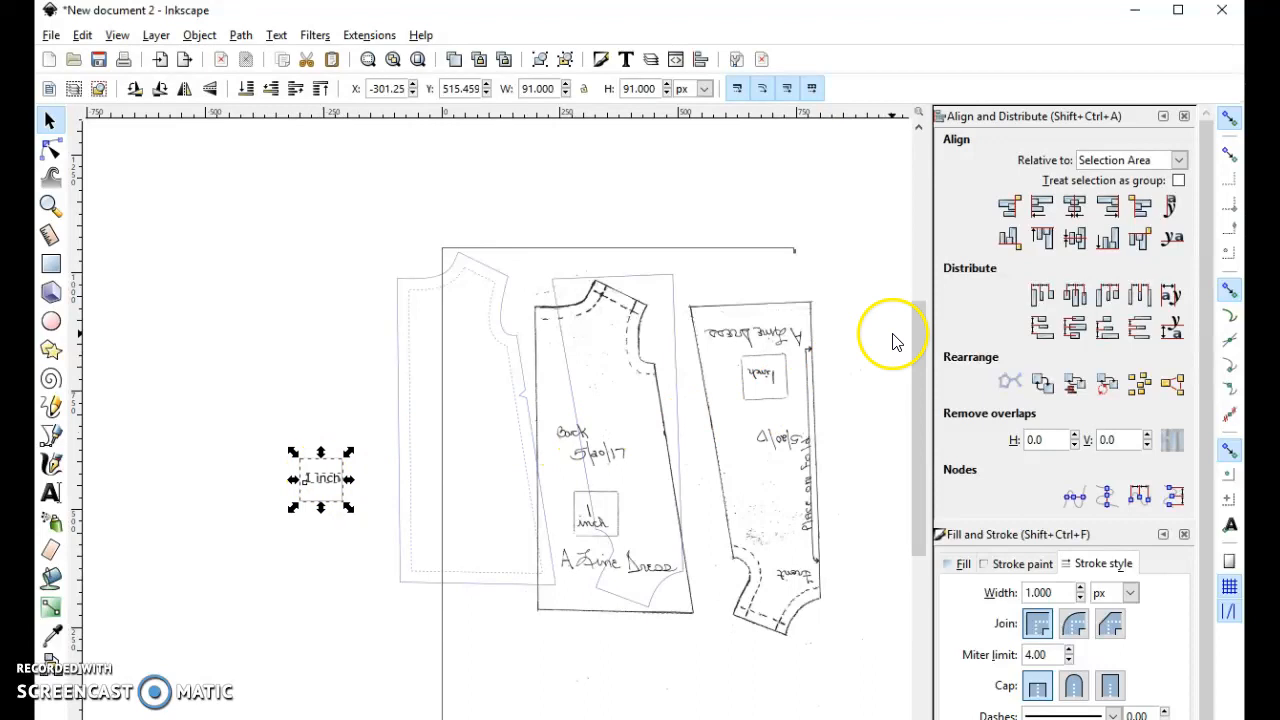
click(1075, 207)
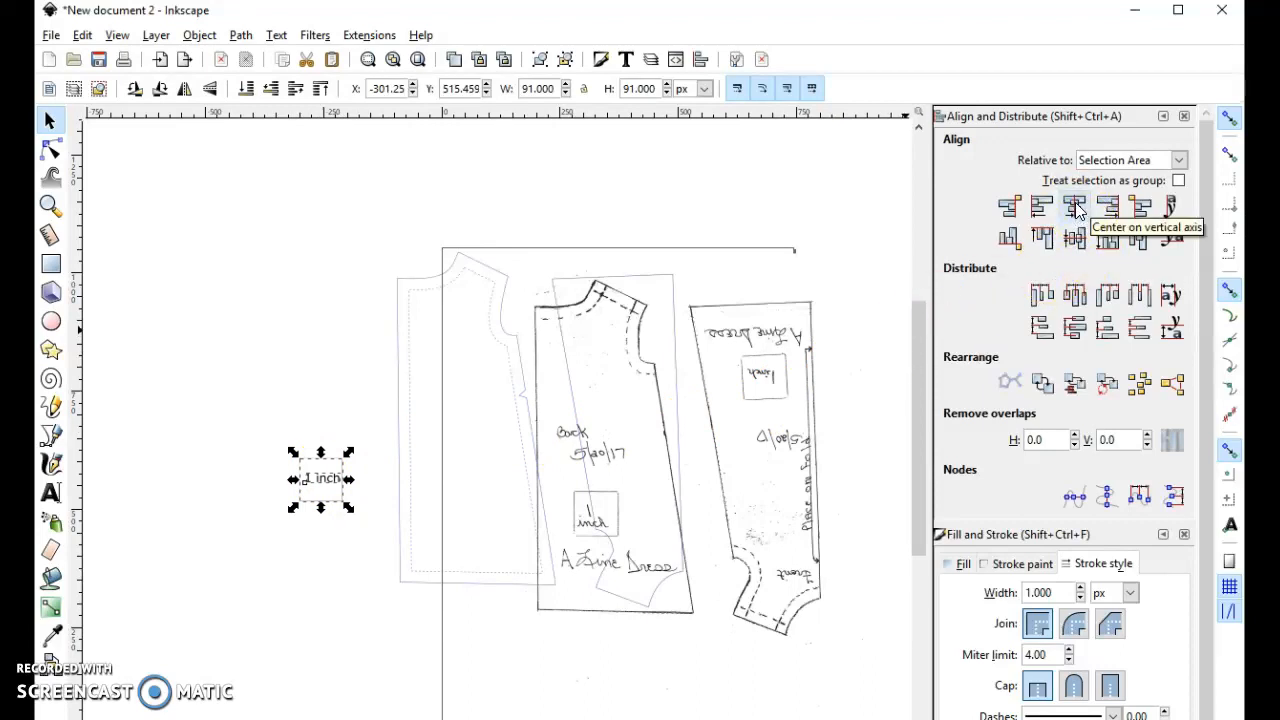
click(1075, 207)
click(1076, 246)
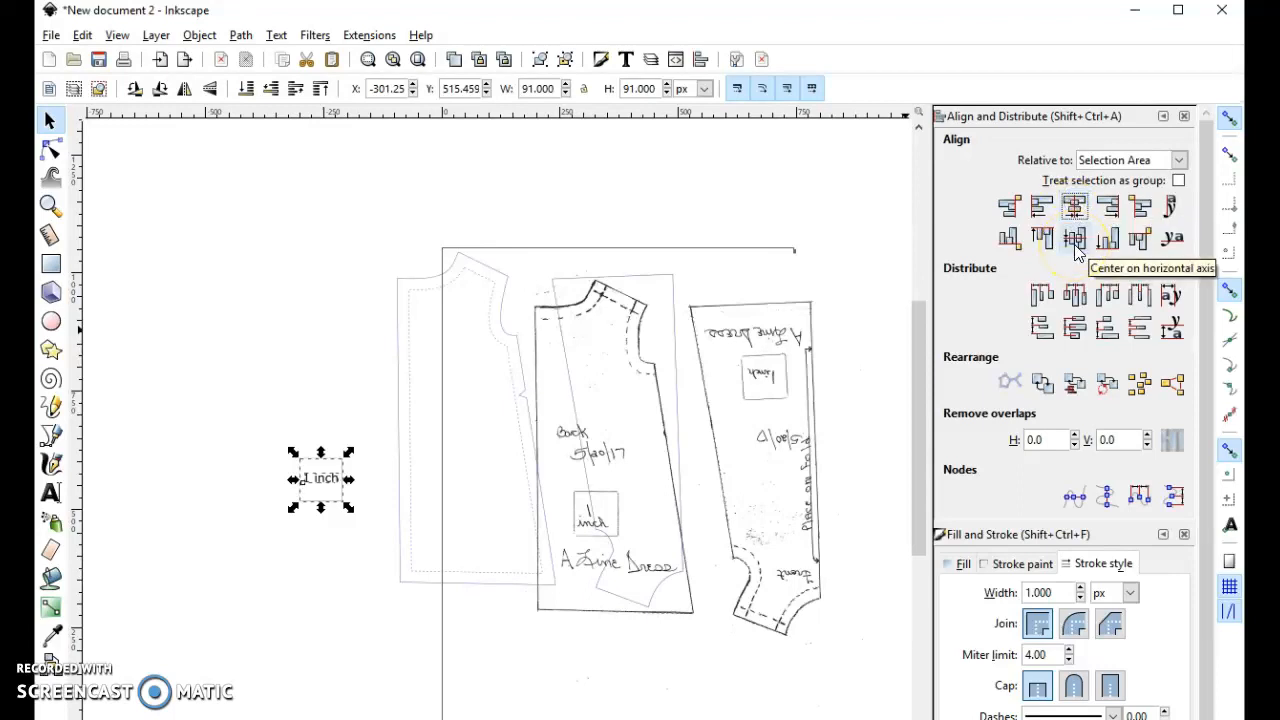
click(1076, 244)
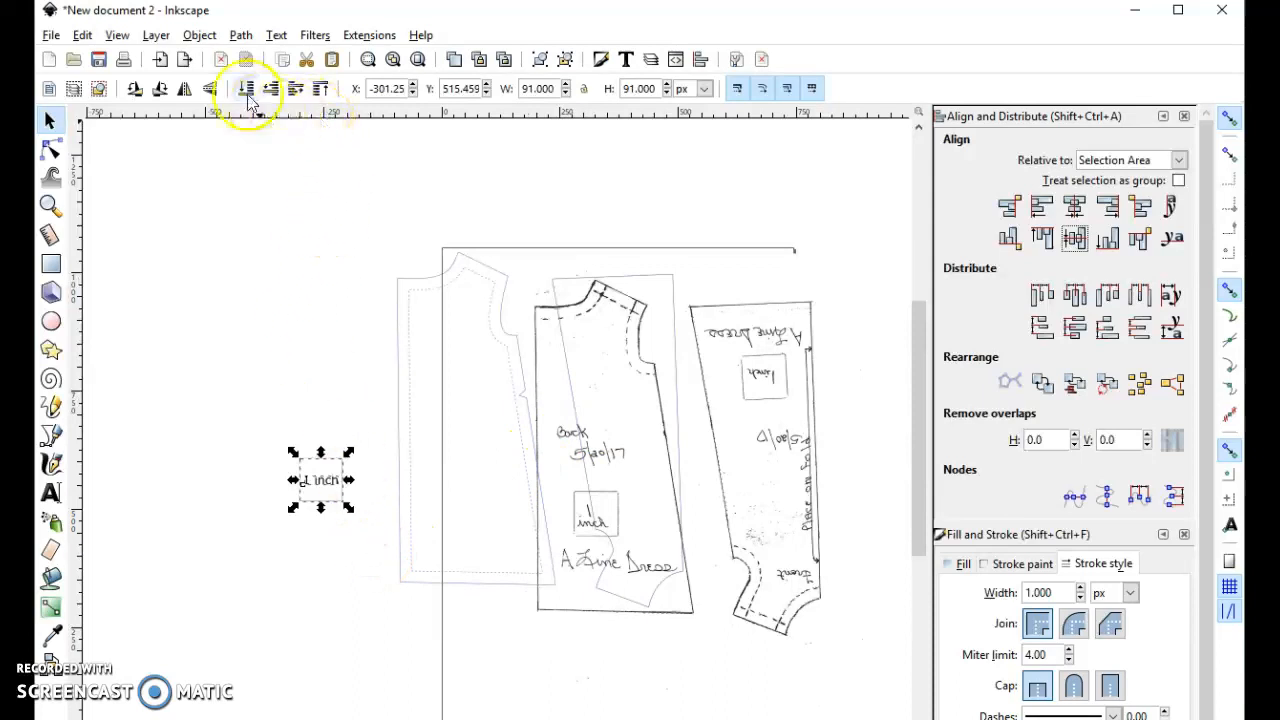
- Group the test square with its "1 inch" label
click(200, 38)
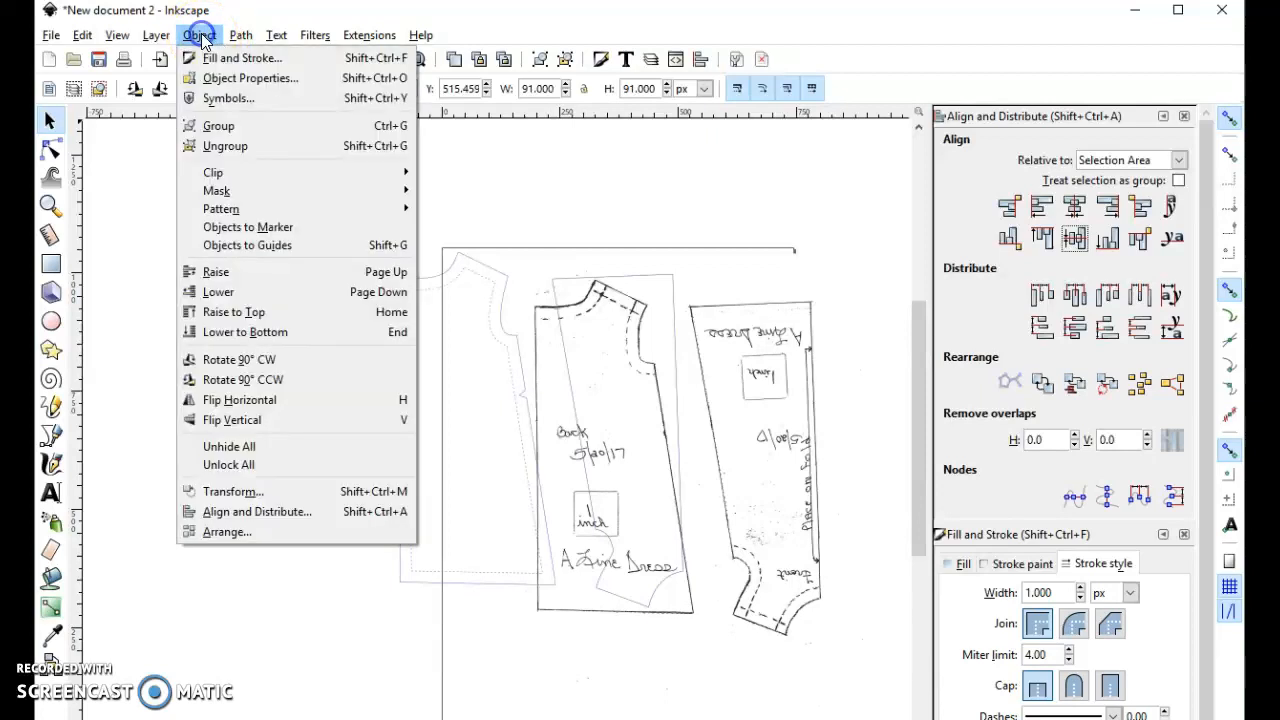
click(234, 125)
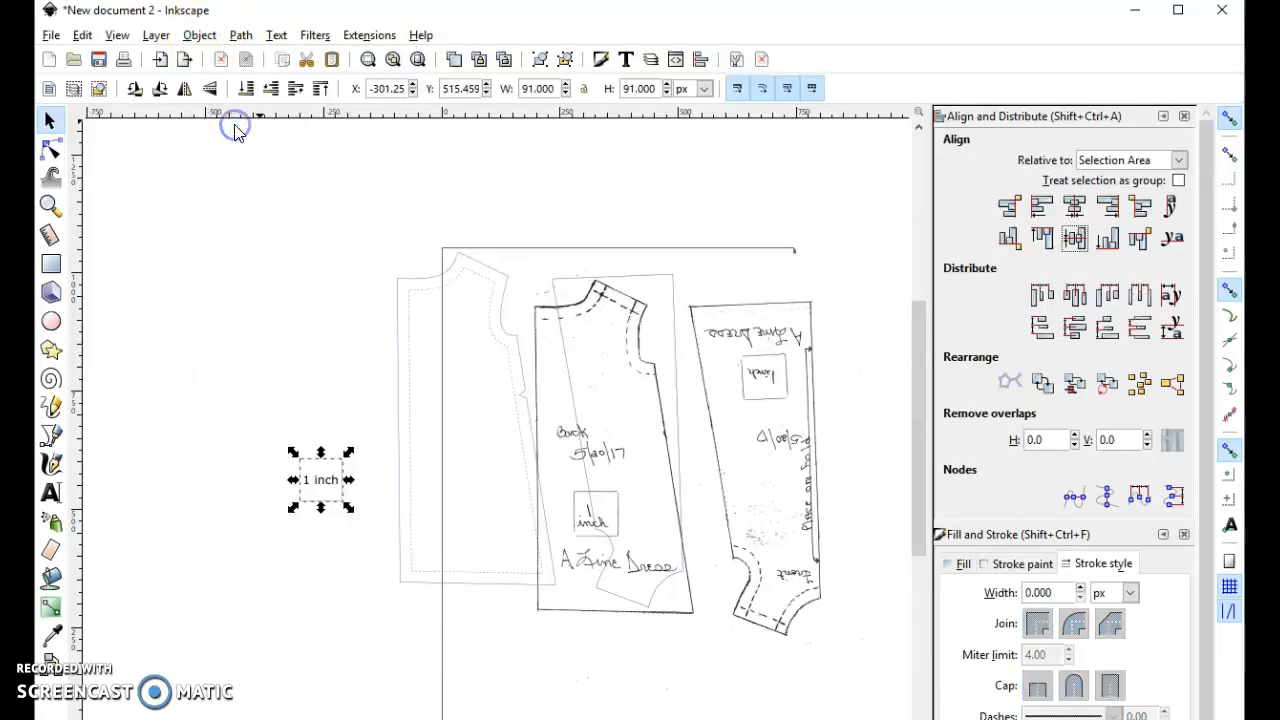
click(323, 309)
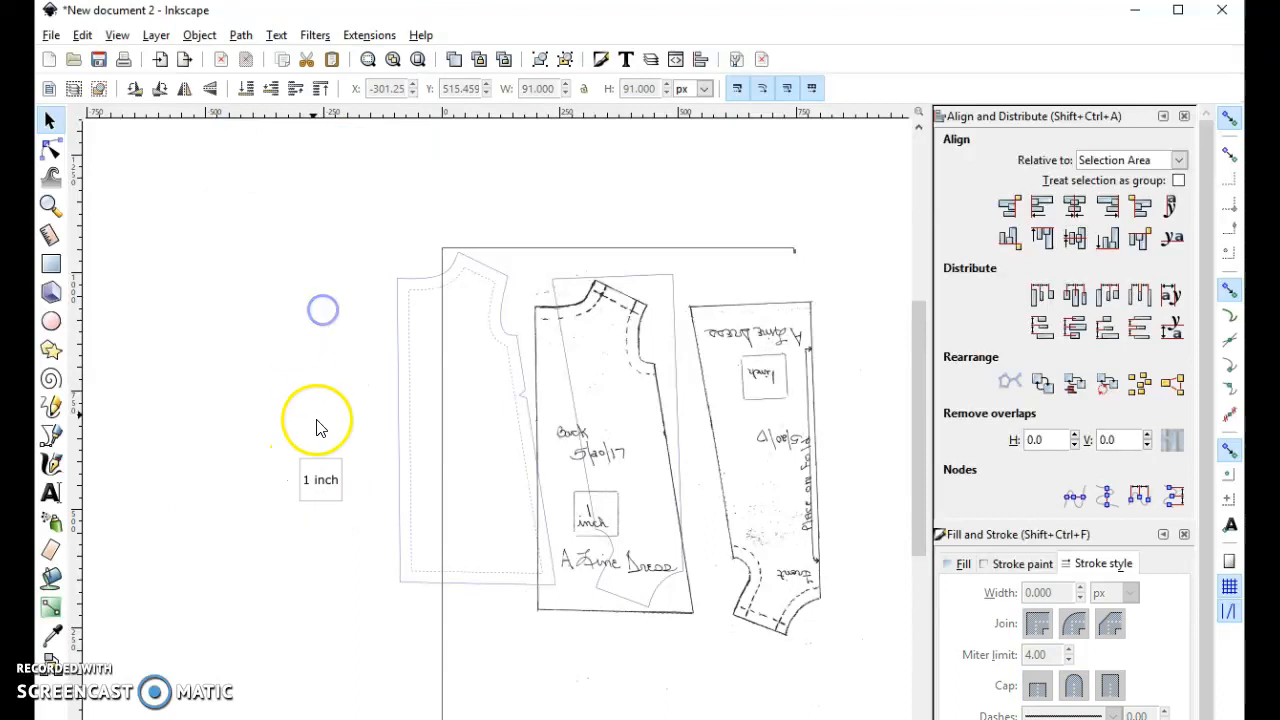
click(344, 479)
drag(347, 480, 281, 273)
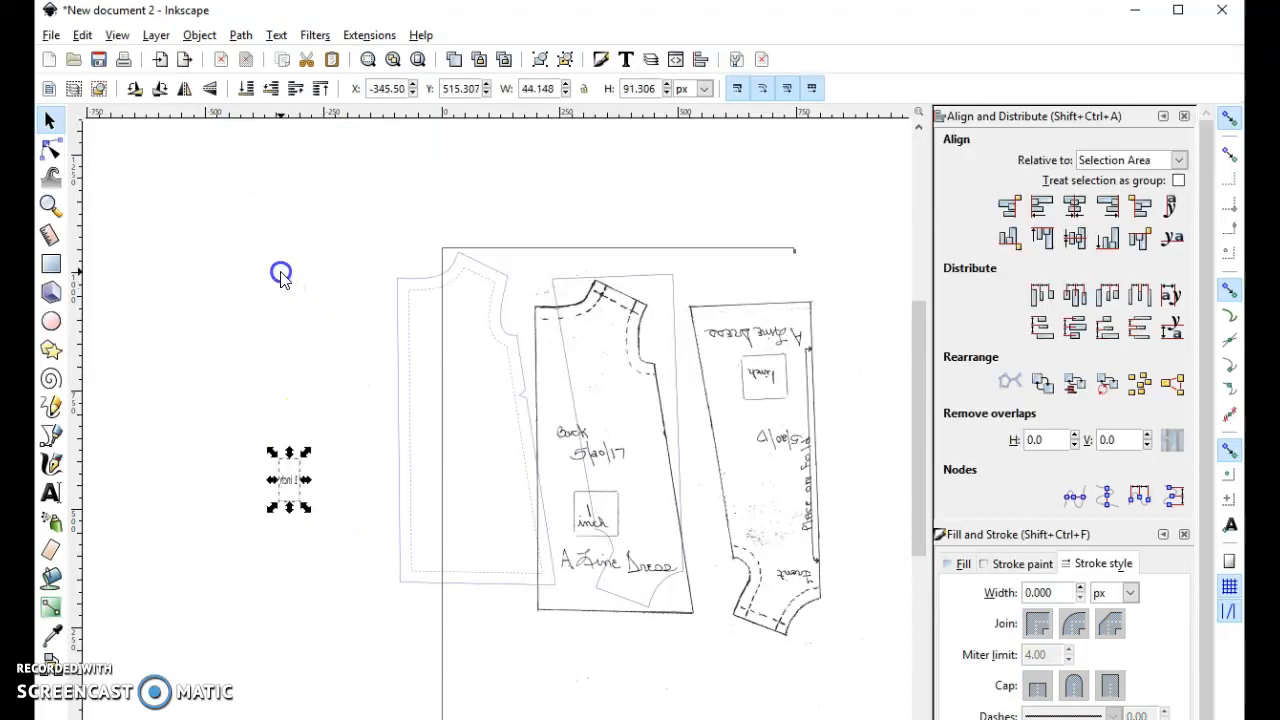
key(ctrl+z)
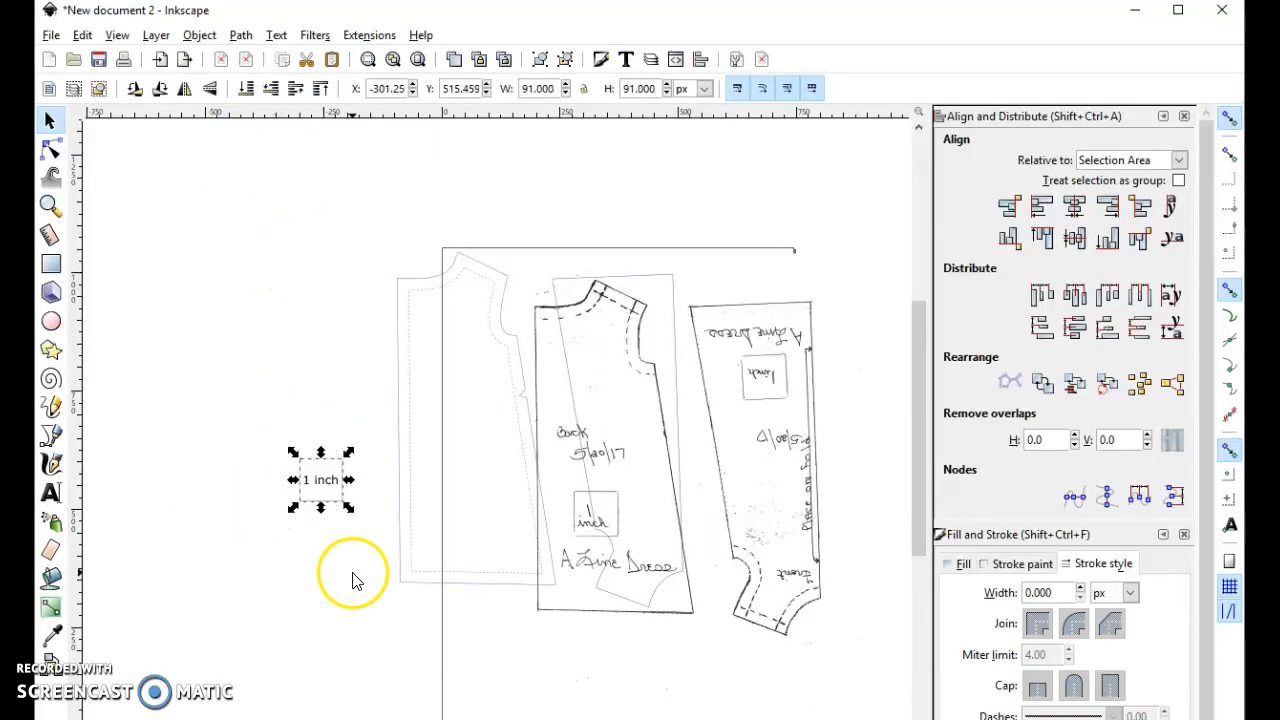
- Move the grouped 1 inch test square below and to the left of the traced back piece
click(320, 488)
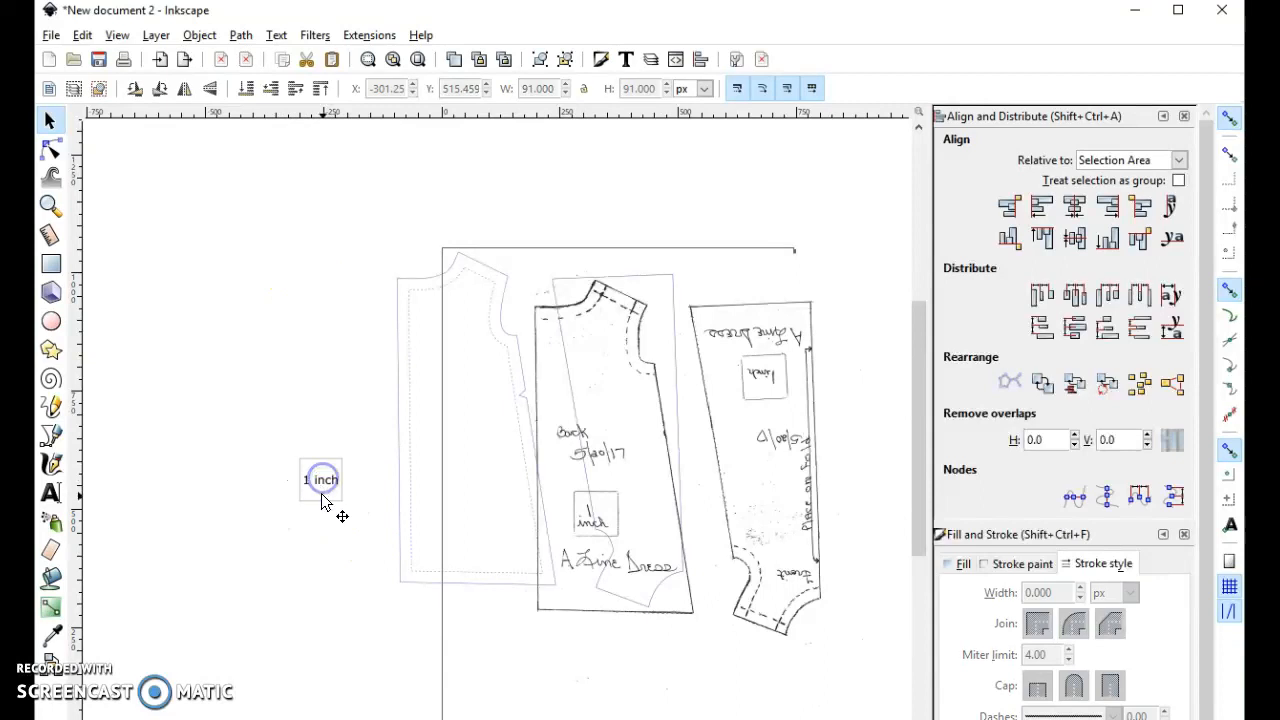
click(323, 486)
drag(332, 484, 357, 674)
click(541, 662)
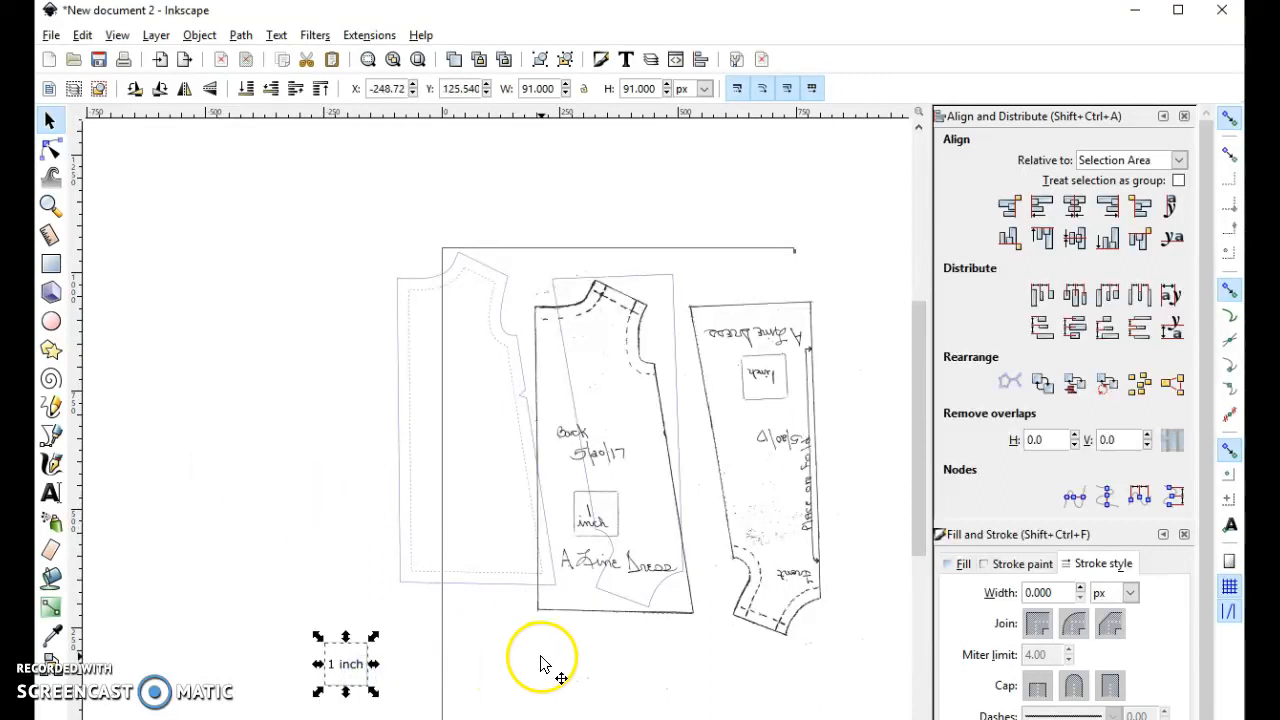
click(329, 402)
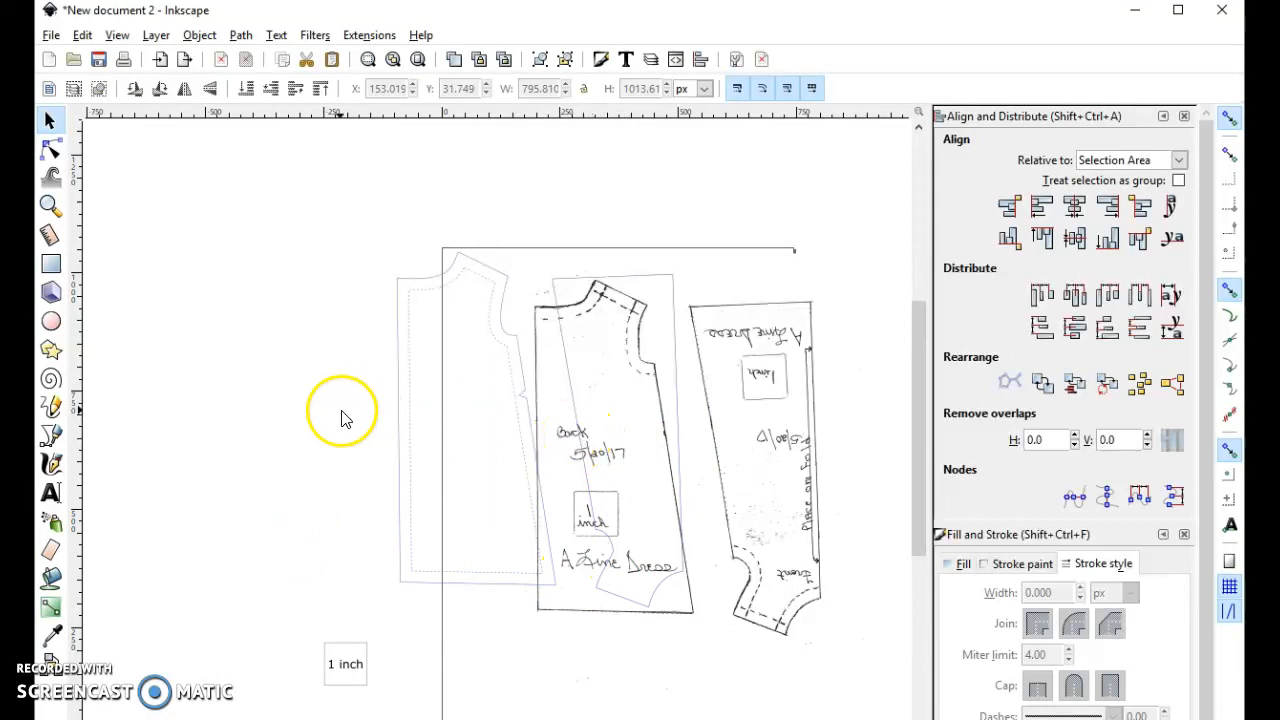
- Duplicate the grouped 1 inch test square and place the copy just above the original
click(51, 492)
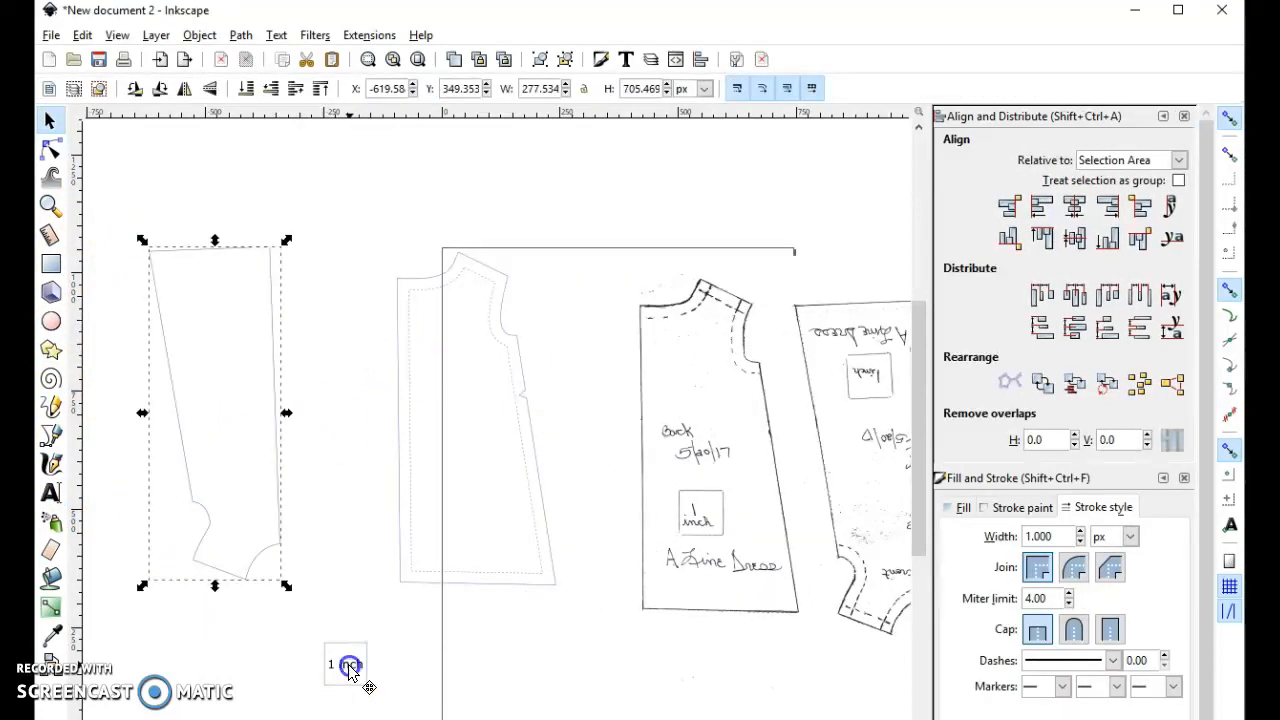
click(345, 667)
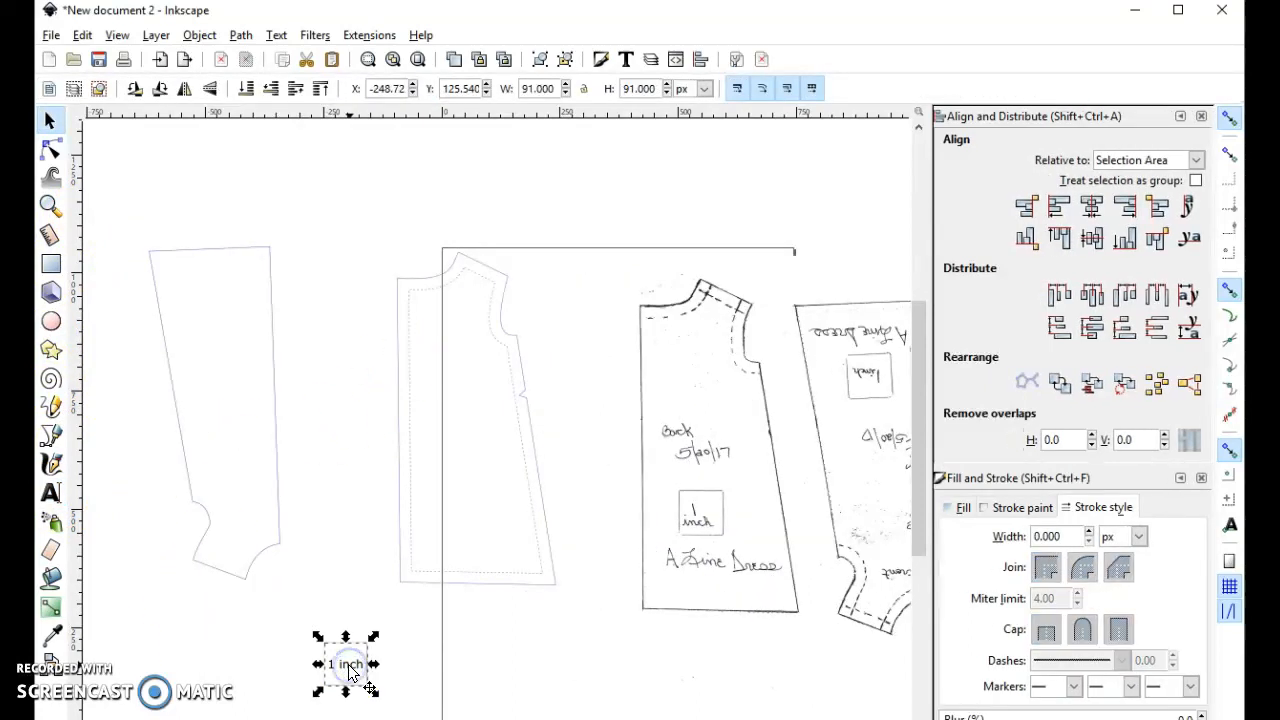
key(ctrl+d)
drag(350, 673, 347, 573)
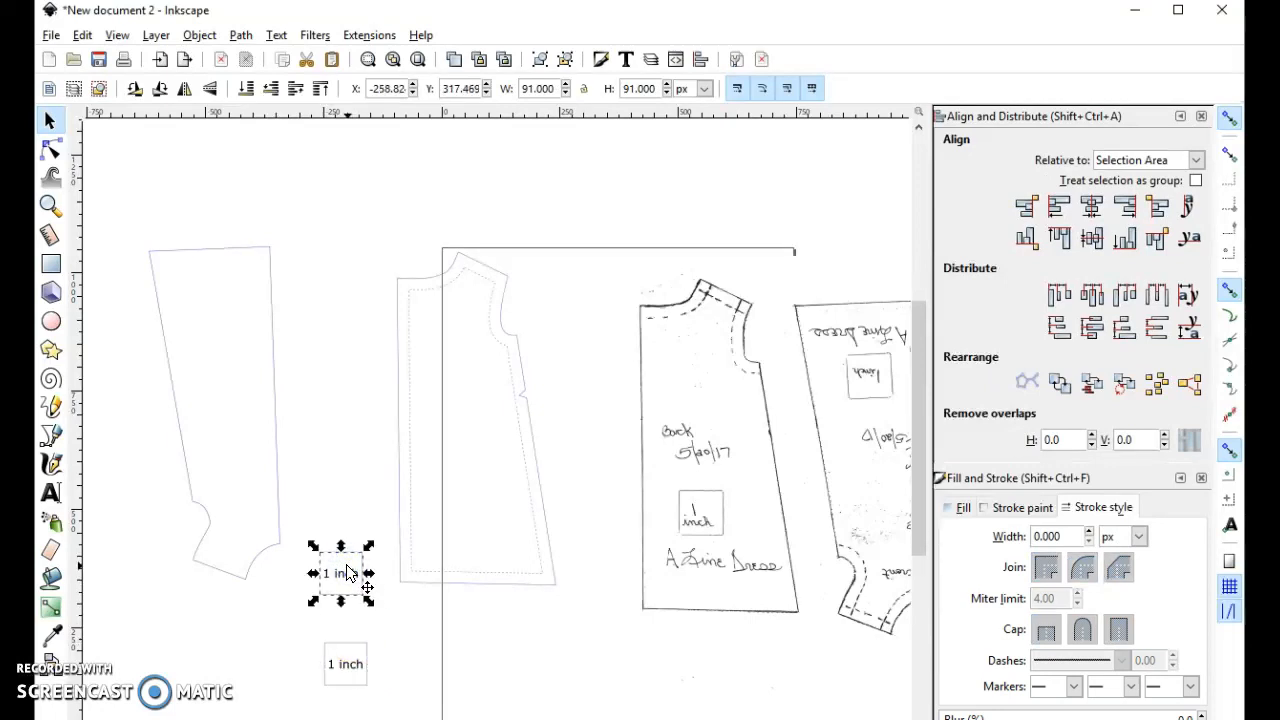
click(360, 664)
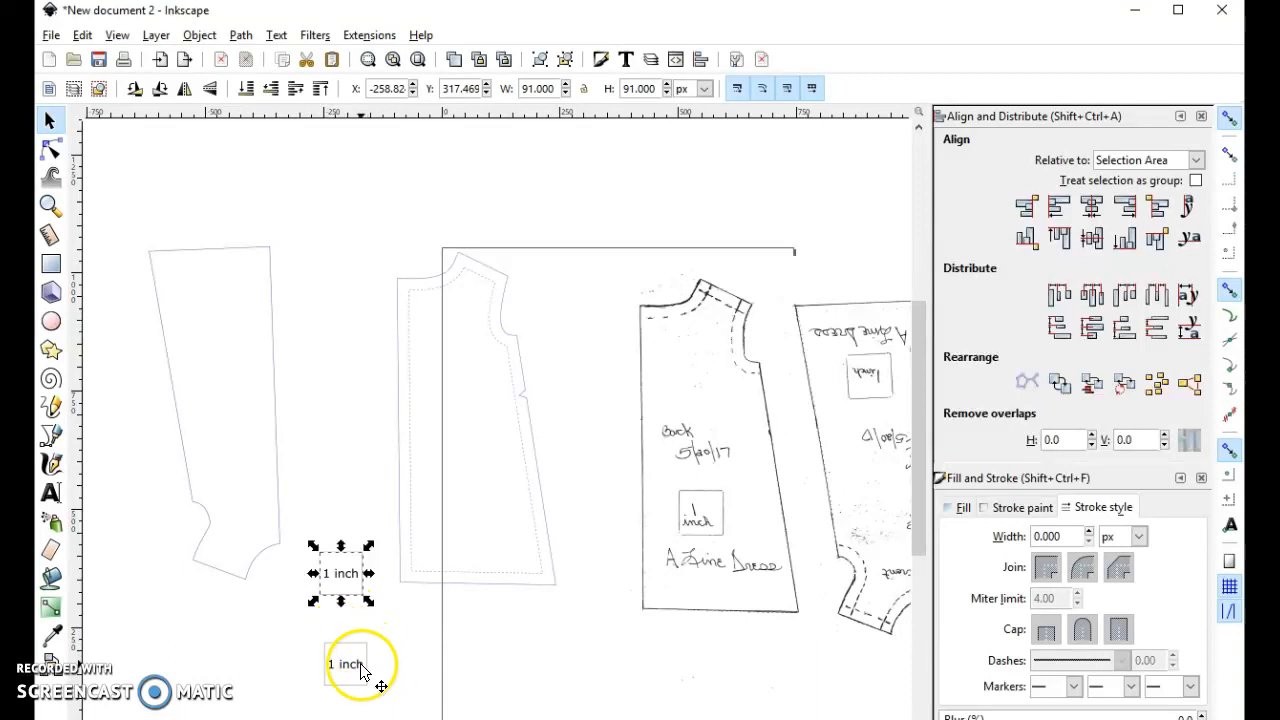
click(365, 627)
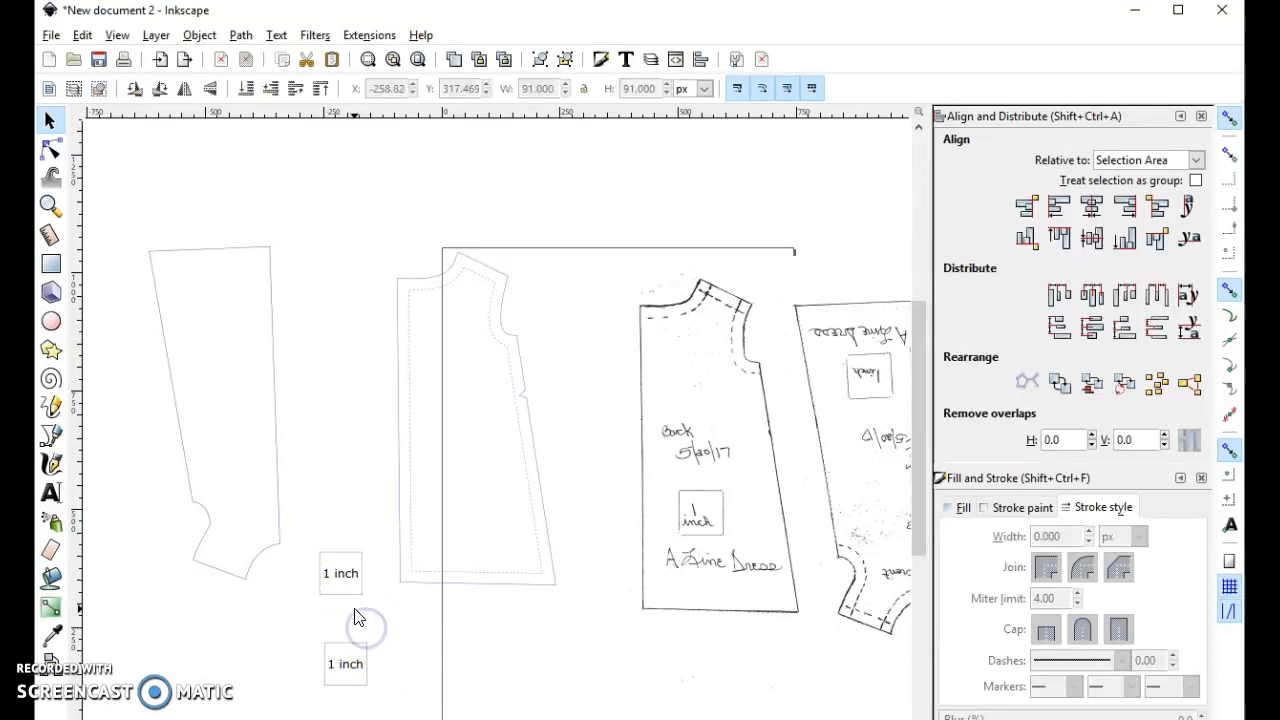
- Ungroup the copied test square and remove its square outline, keeping only the text label
click(348, 580)
right_click(355, 575)
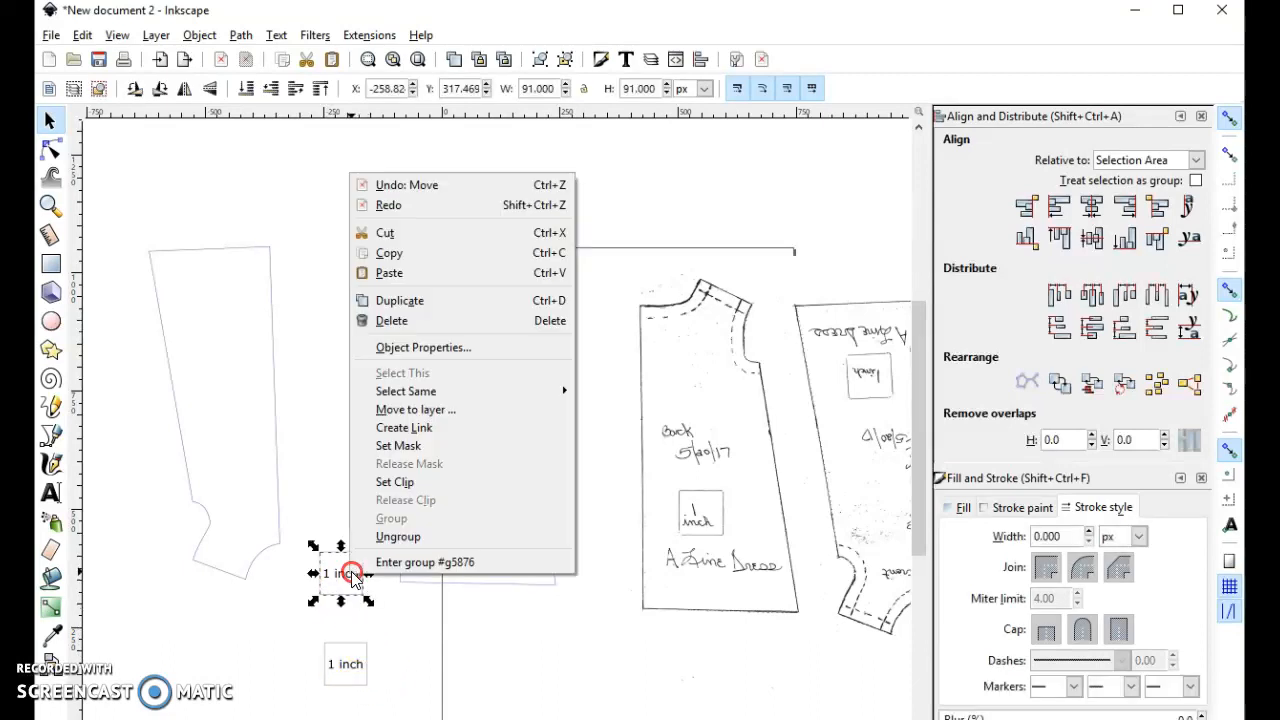
click(397, 538)
click(370, 610)
click(352, 596)
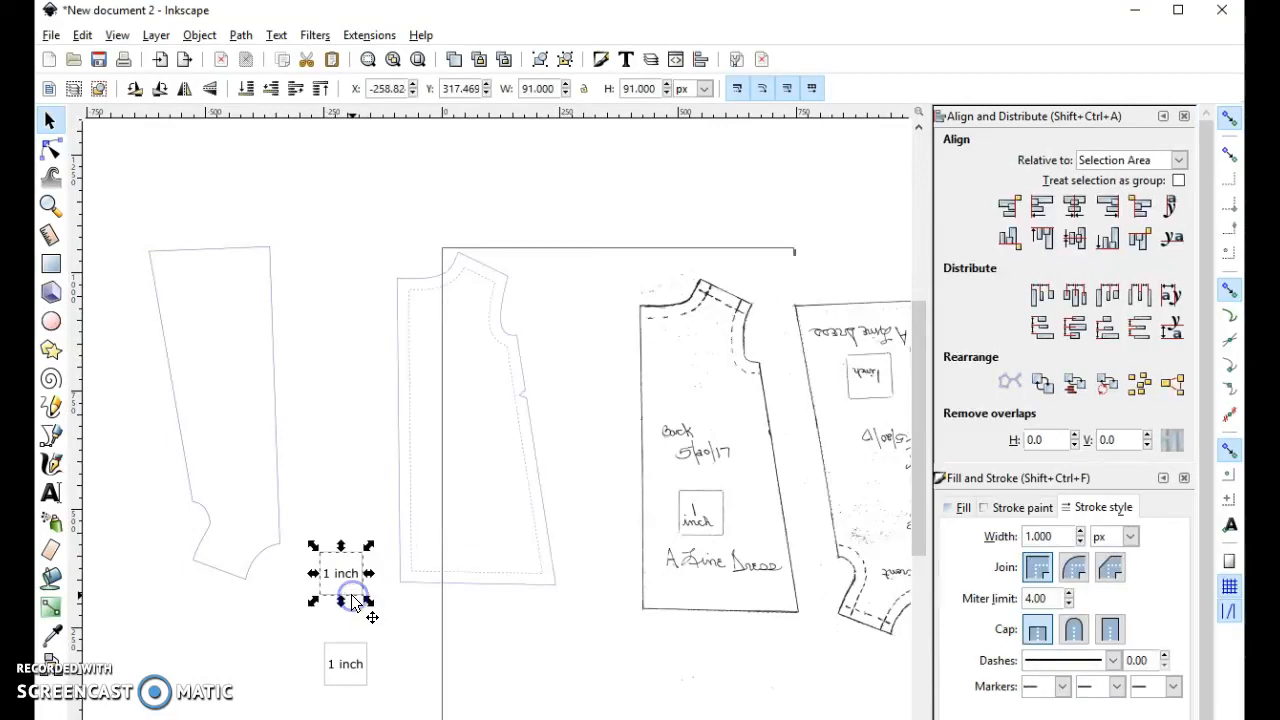
- Change the remaining copied label's text to "Back"
double_click(340, 573)
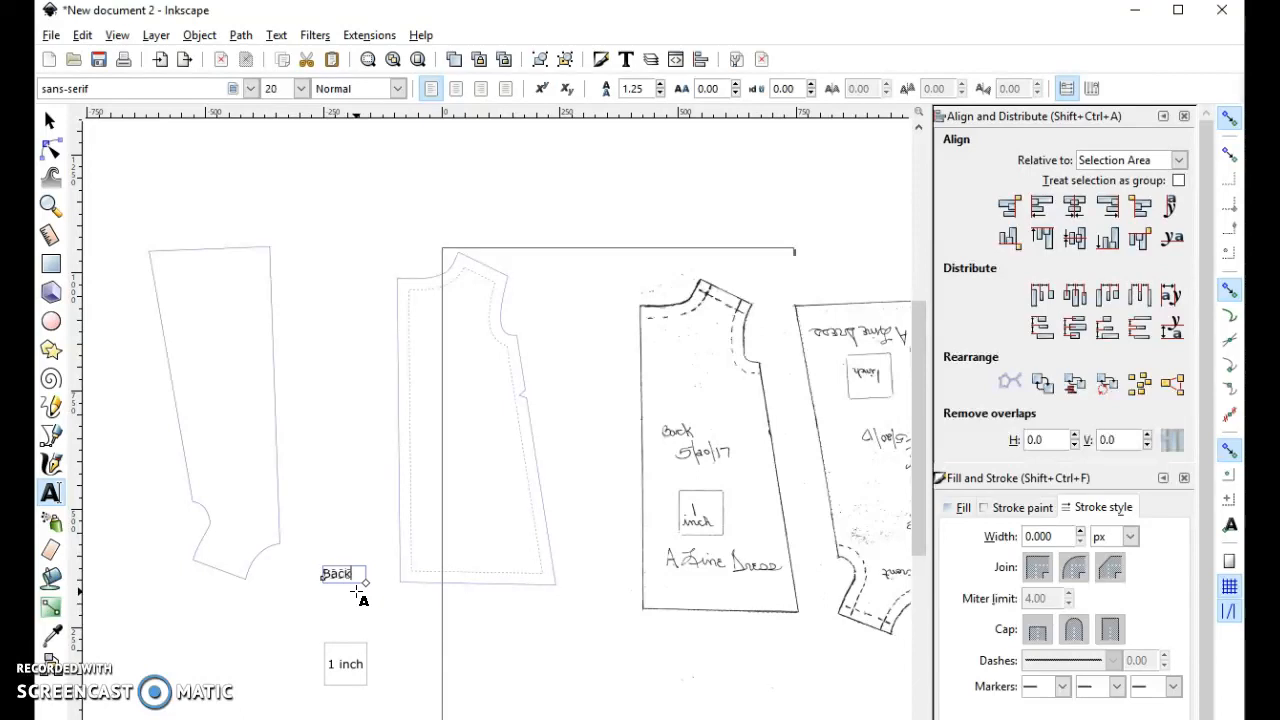
click(260, 635)
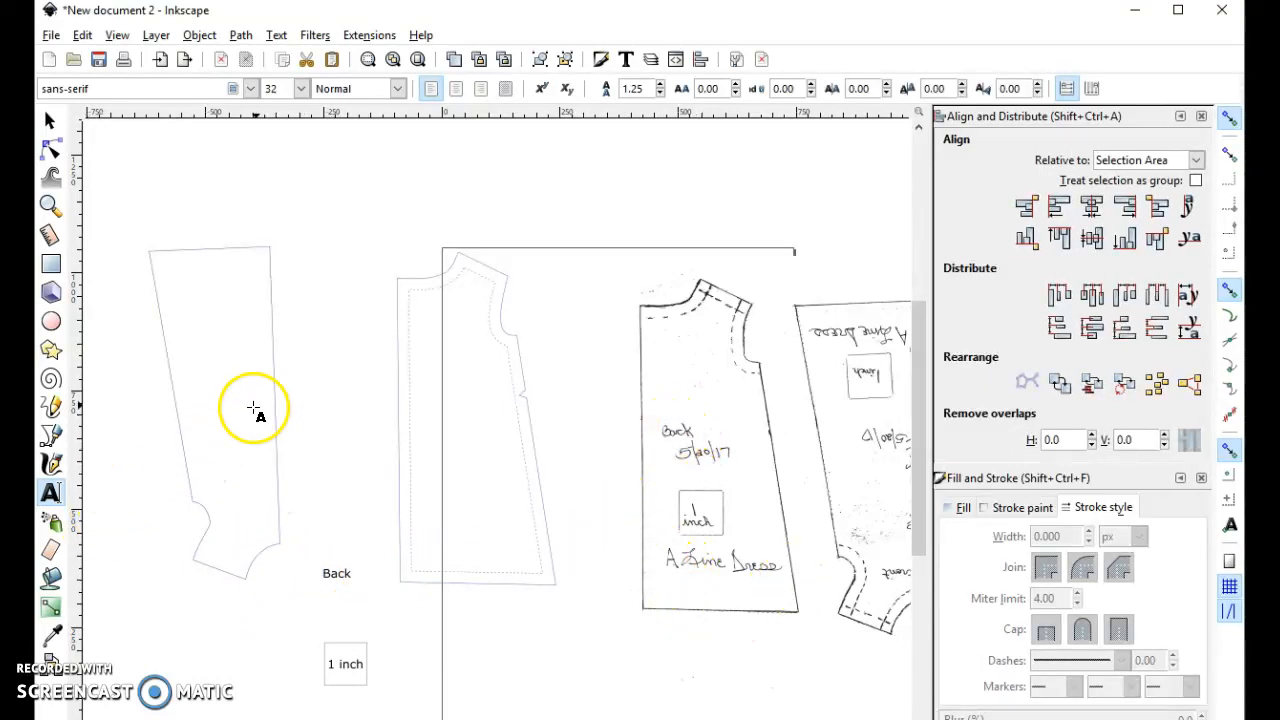
click(50, 120)
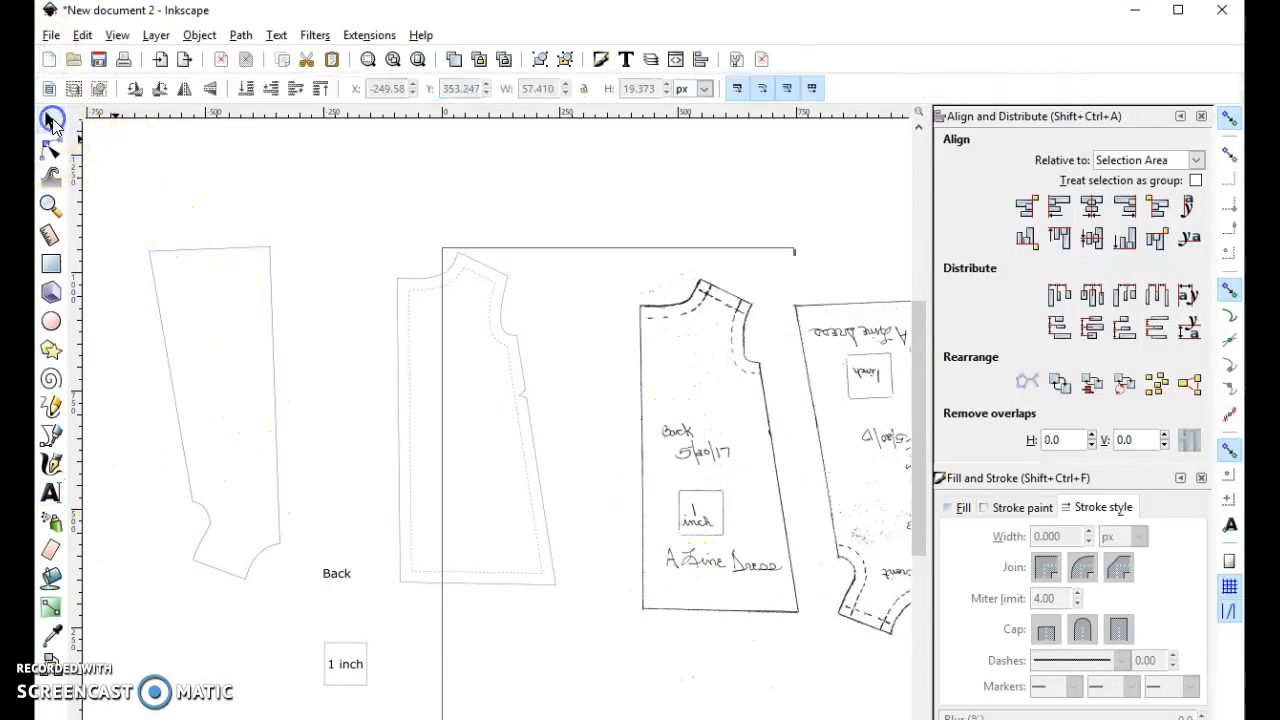
click(193, 252)
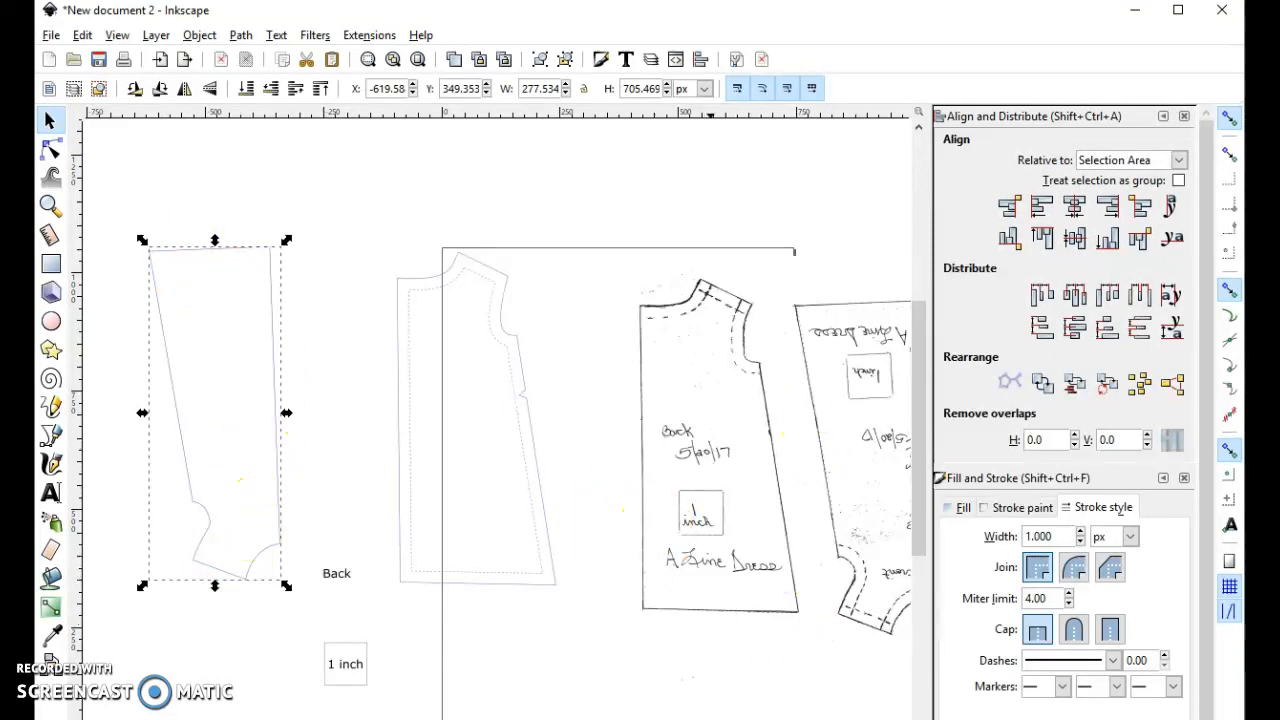
scroll(497, 413, right, 2)
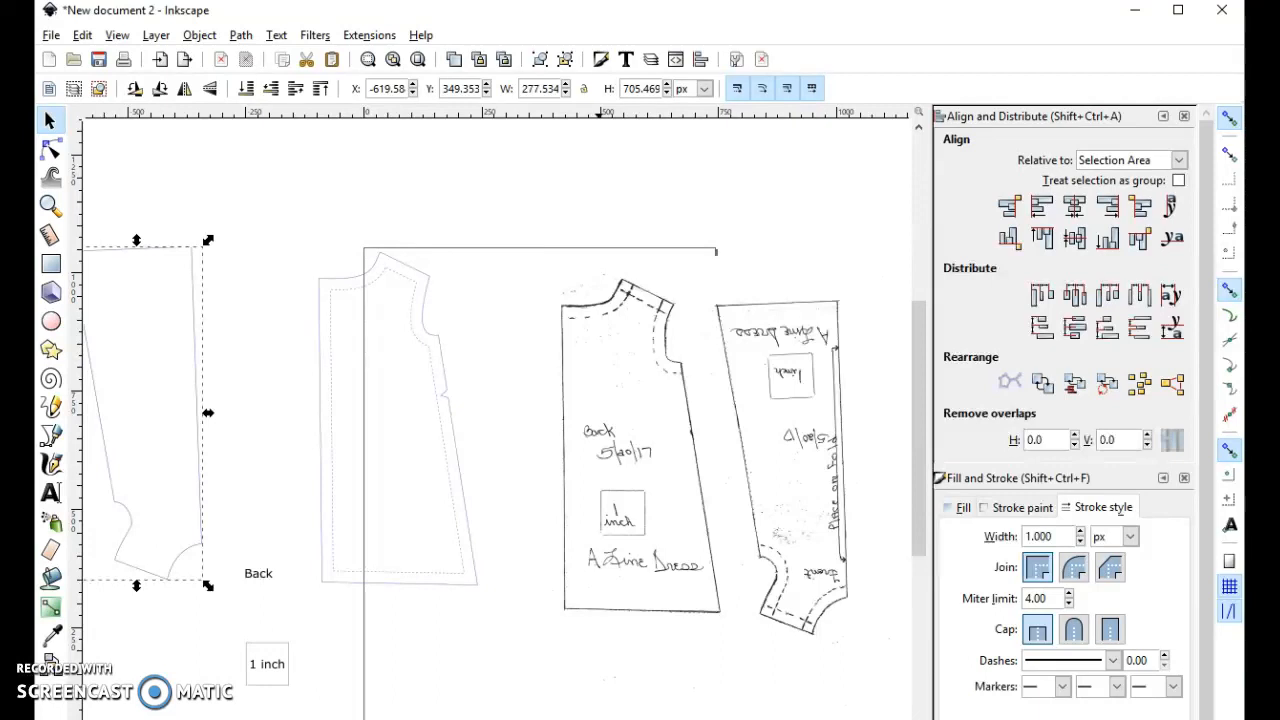
scroll(498, 412, left, 2)
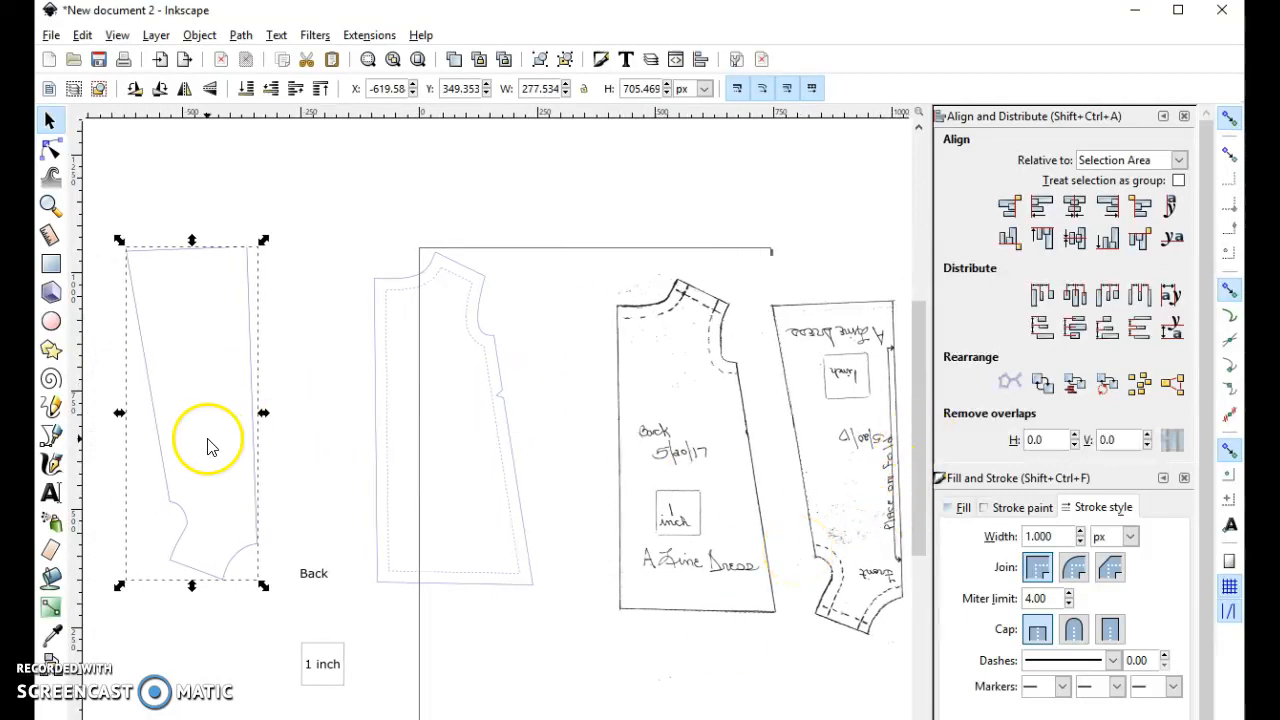
- Duplicate the "Back" label, place the copy below the traced back piece and change its text to "Front"
click(311, 573)
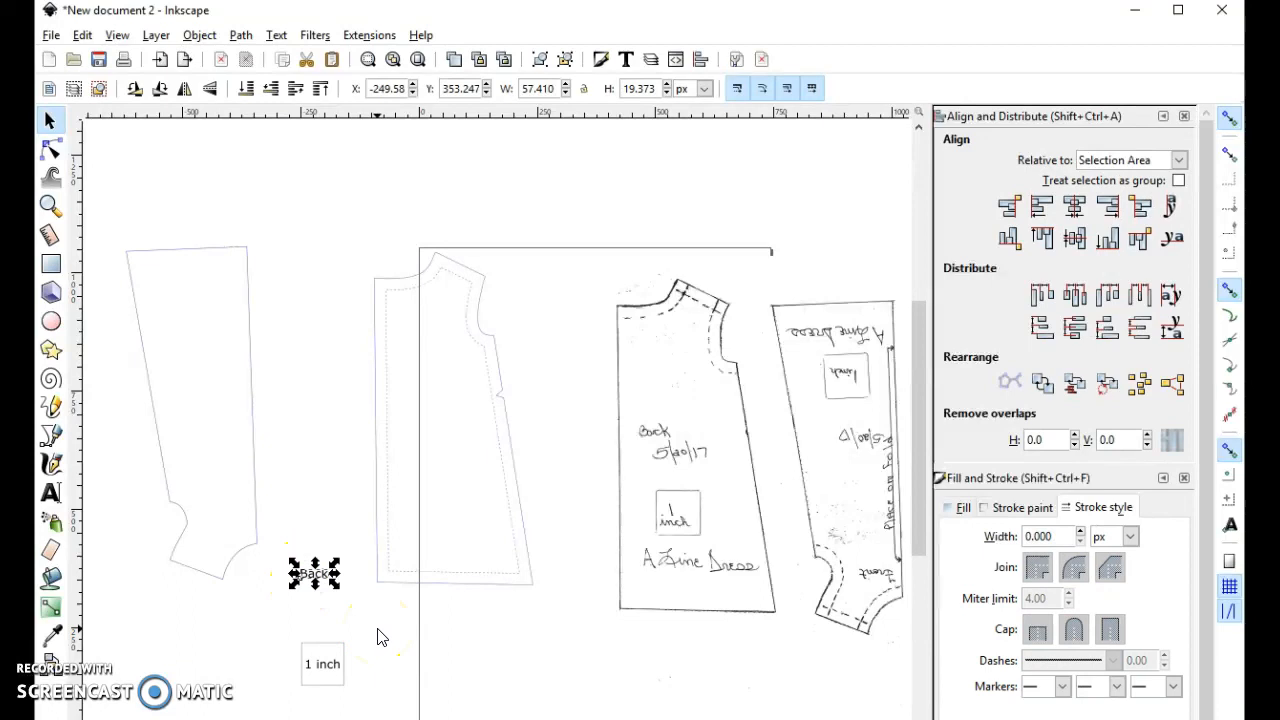
key(ctrl+v)
drag(385, 629, 475, 627)
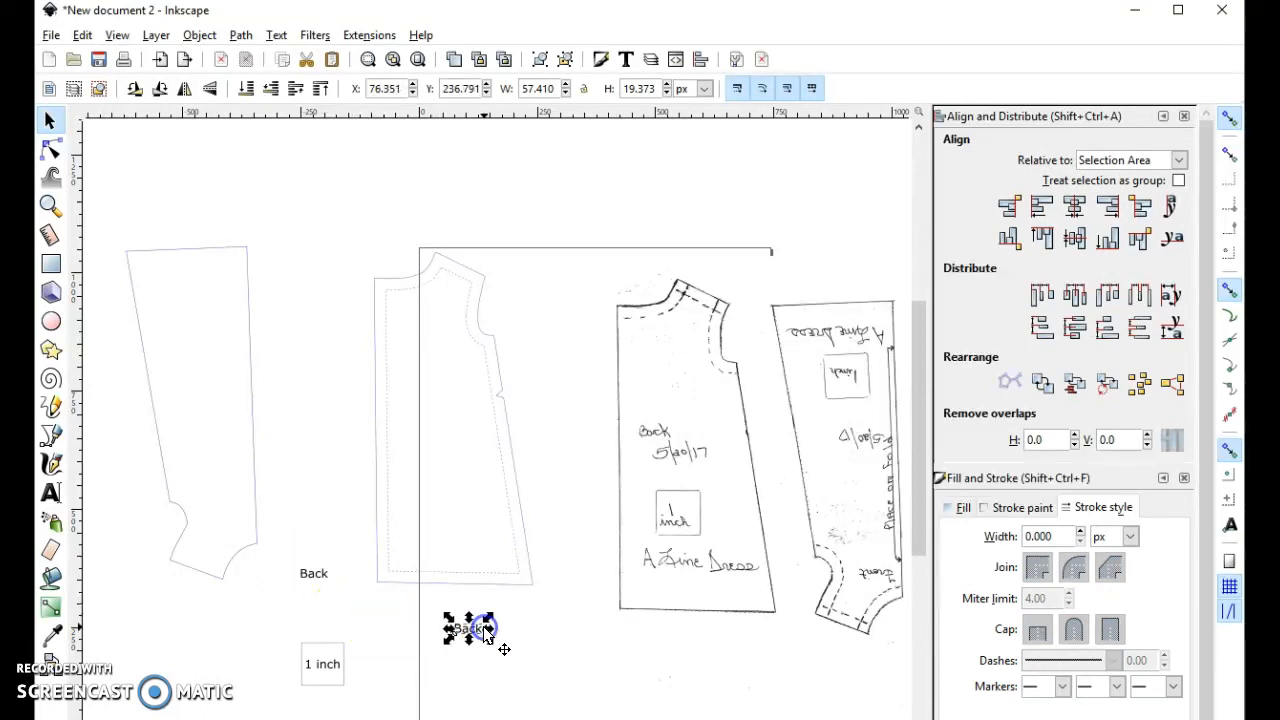
click(466, 633)
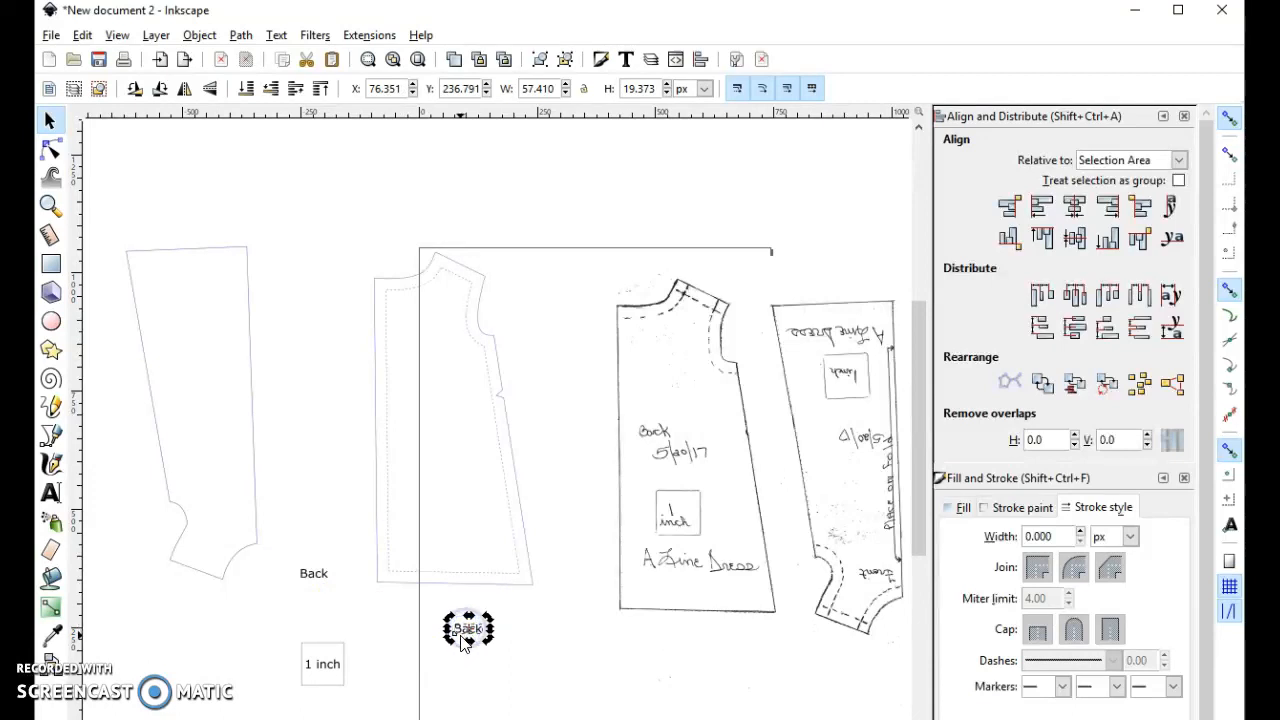
double_click(463, 636)
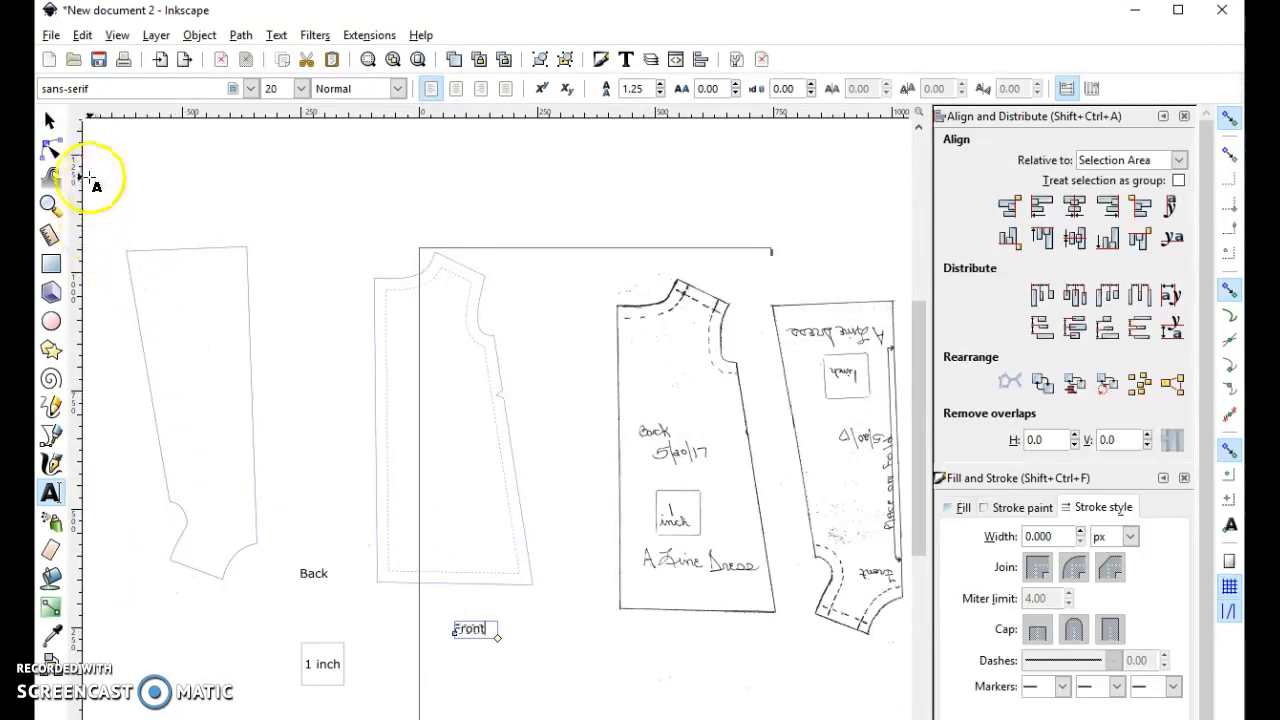
click(50, 120)
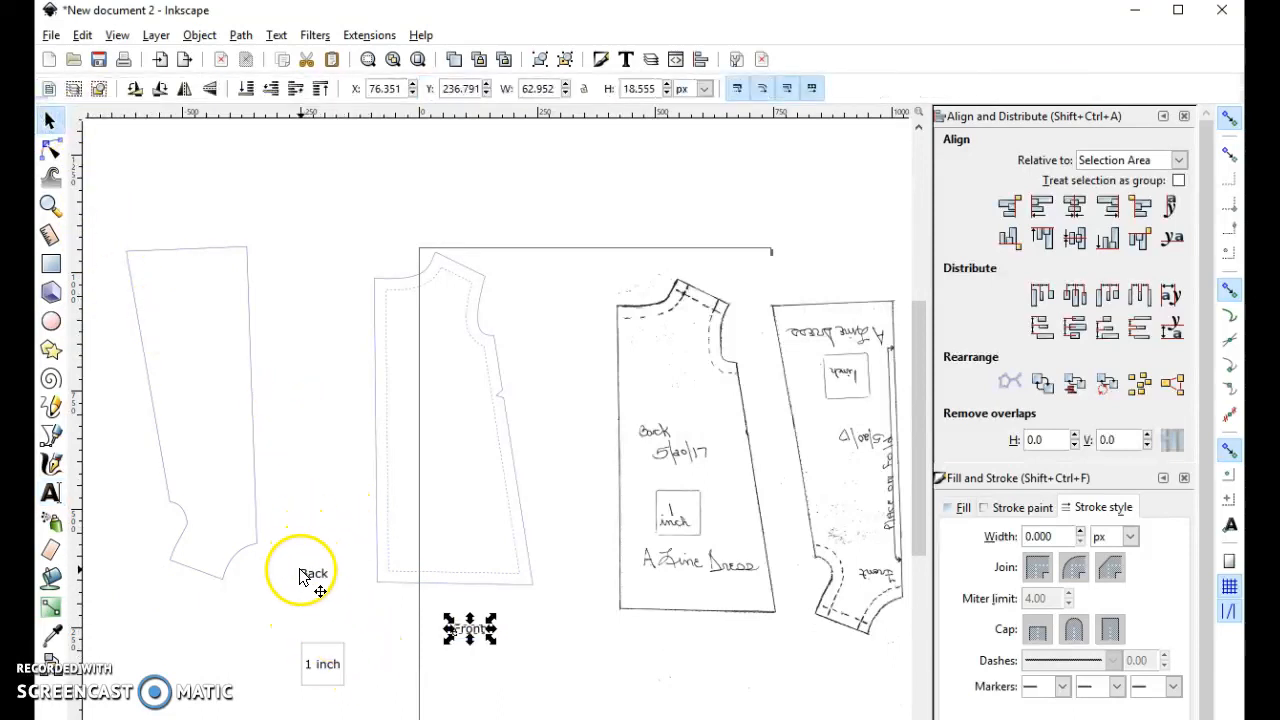
- Move the original "Back" label inside the traced back piece, near the middle of its height
drag(306, 576, 436, 553)
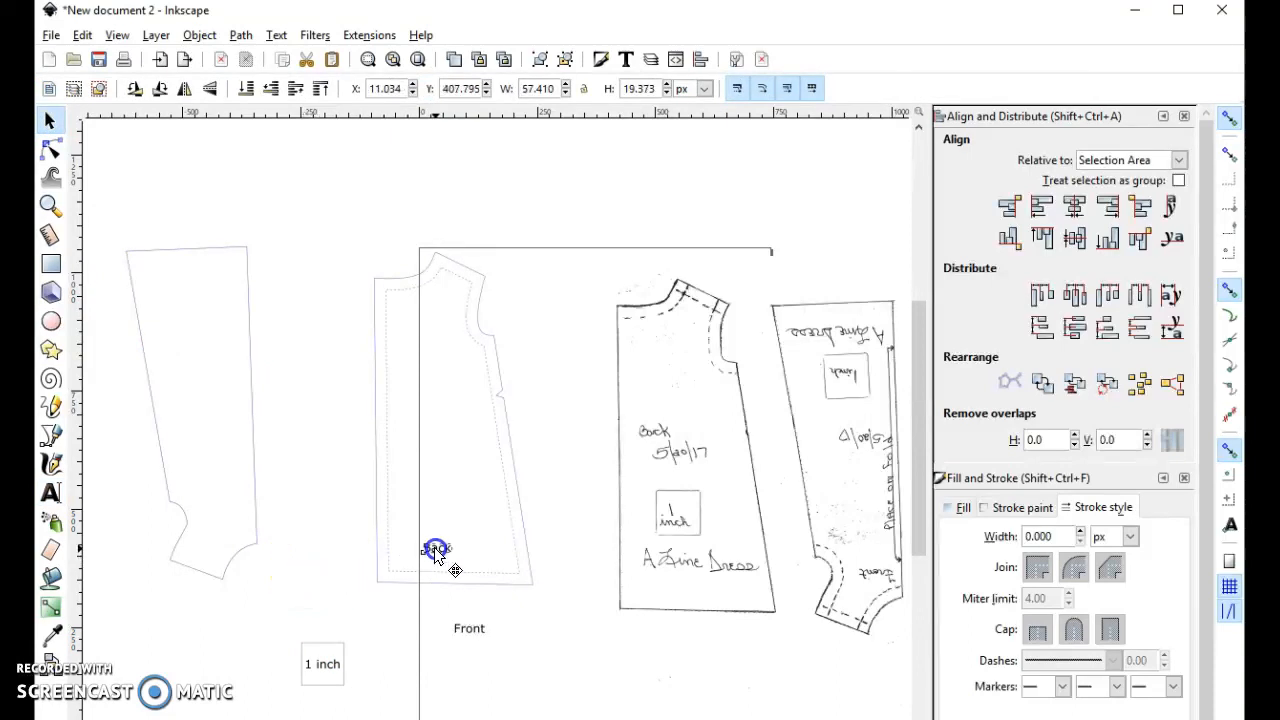
drag(436, 553, 437, 400)
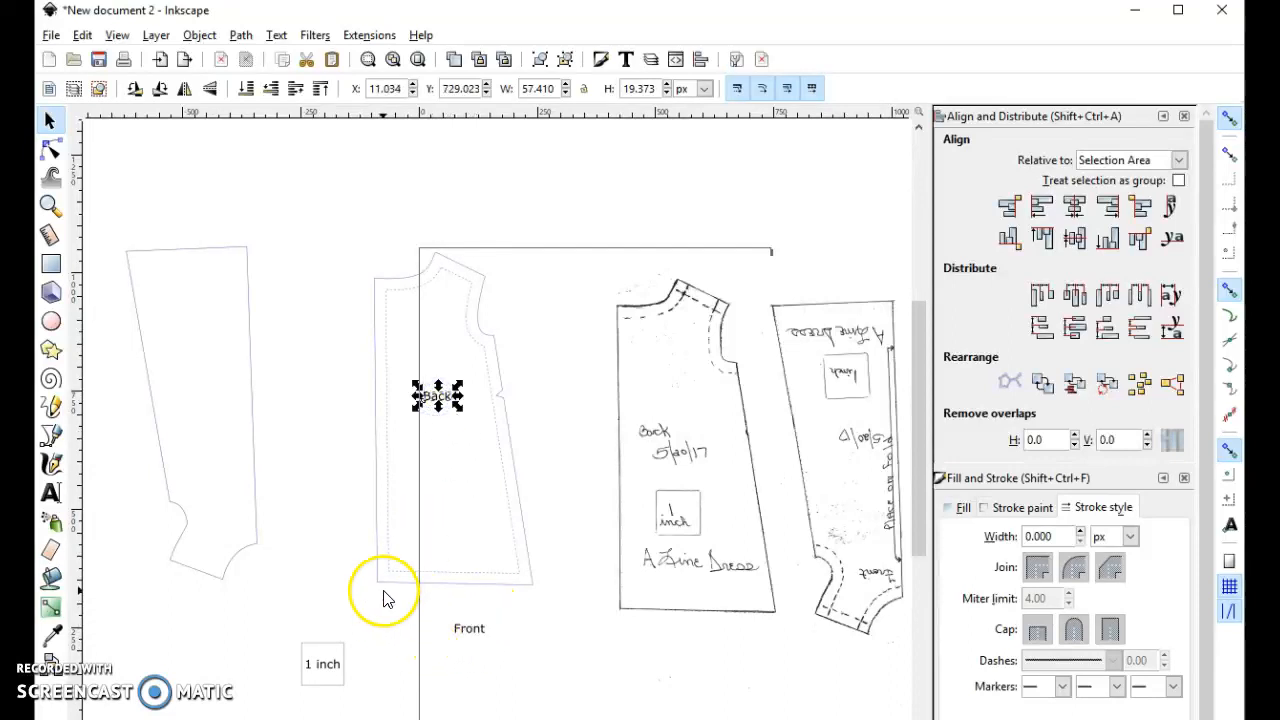
- Flip the traced front piece vertically and rotate it slightly so its straight fold edge stands upright
click(256, 436)
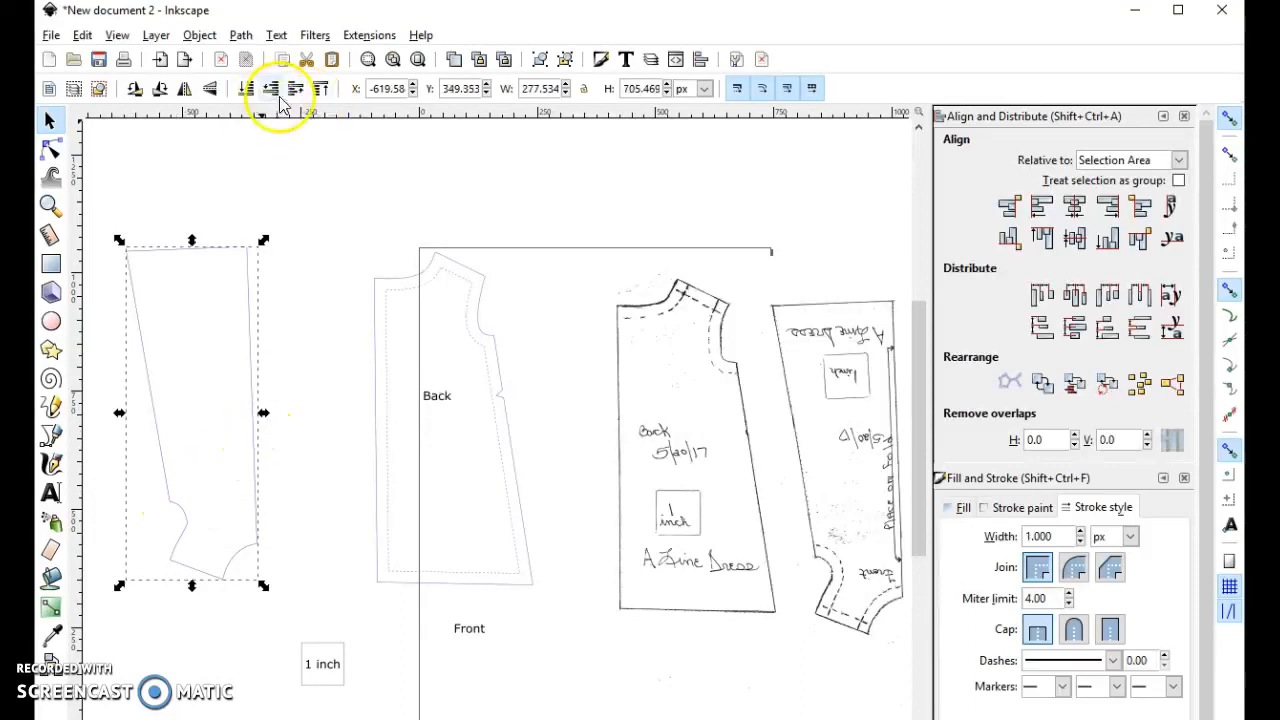
click(209, 93)
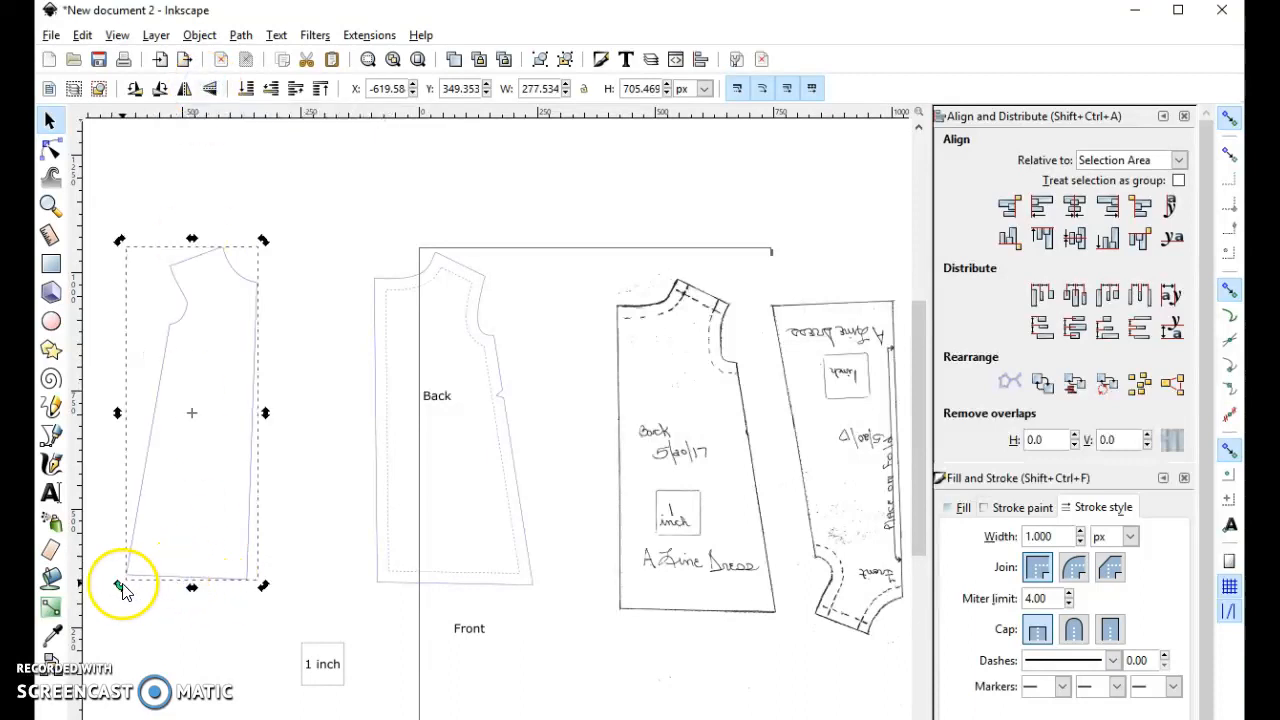
drag(119, 586, 120, 602)
- Move the "Front" label inside the traced front piece, a little below its middle
drag(466, 624, 283, 491)
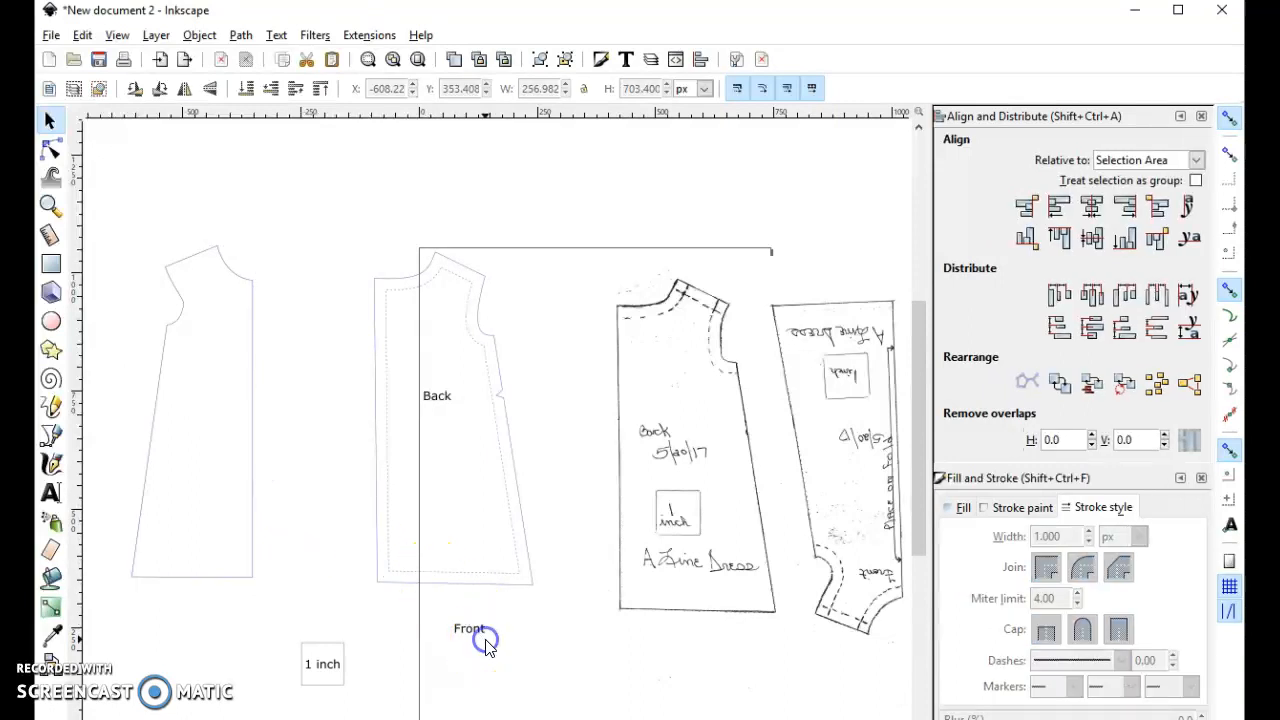
click(476, 634)
drag(478, 634, 207, 450)
key(b)
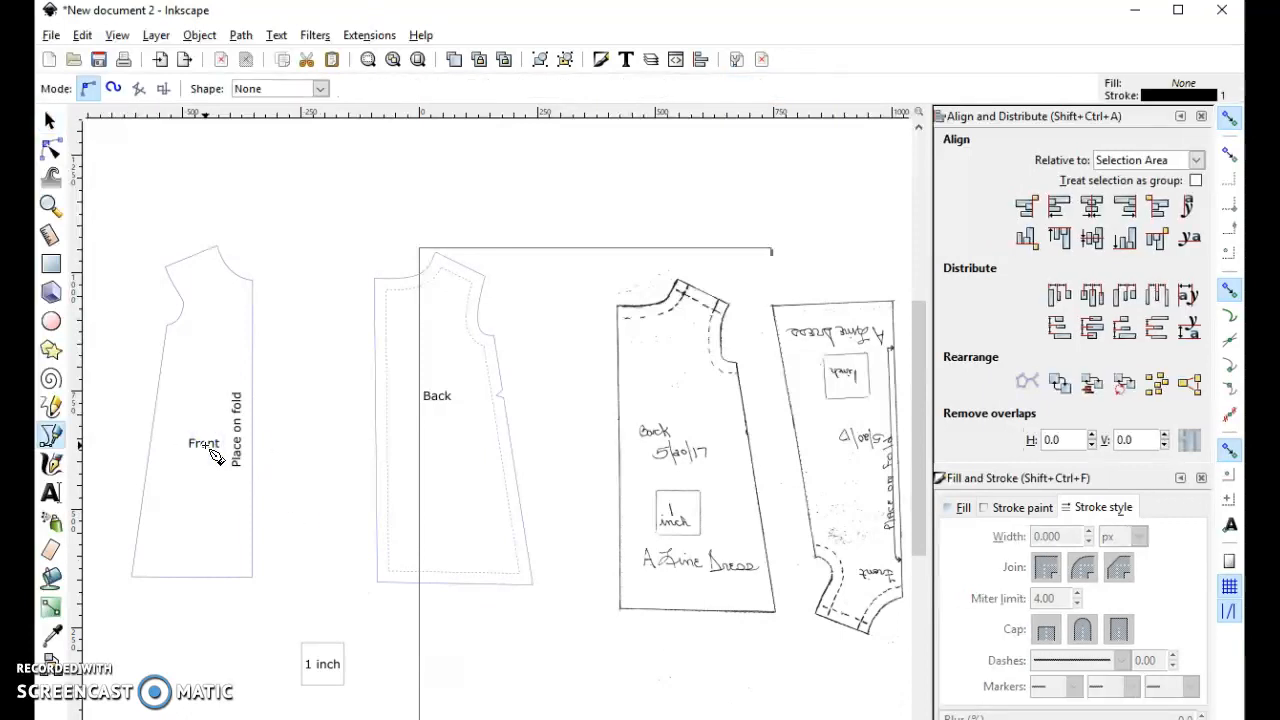